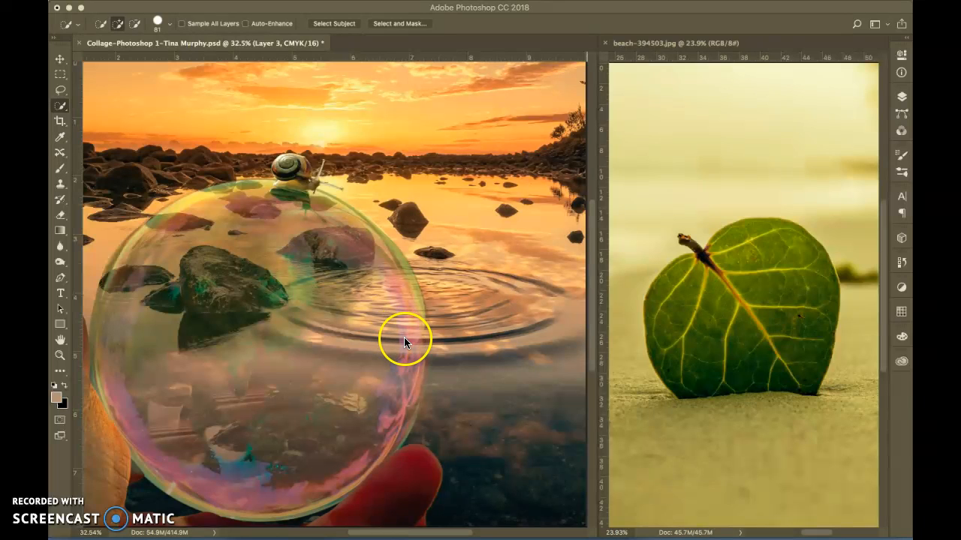
Select the whole green leaf, including its stem, in beach-394503.jpg with the Quick Selection tool.
left_click(62, 107)
right_click(64, 111)
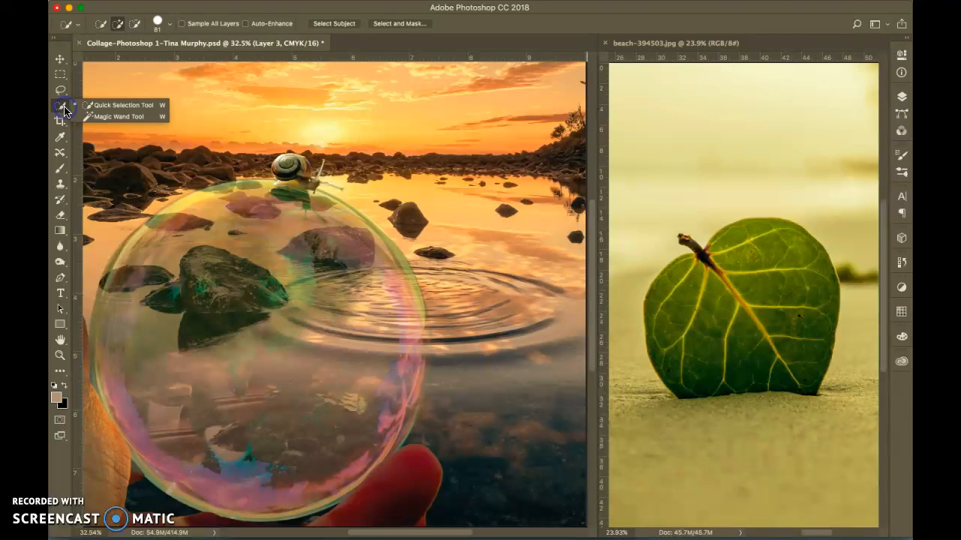
left_click(104, 105)
left_click(769, 246)
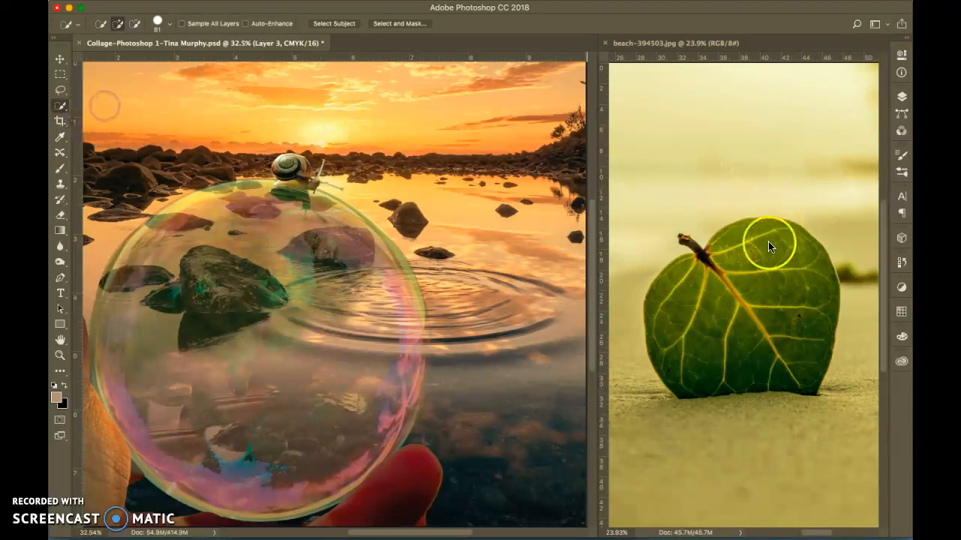
left_click_drag(726, 263, 697, 264)
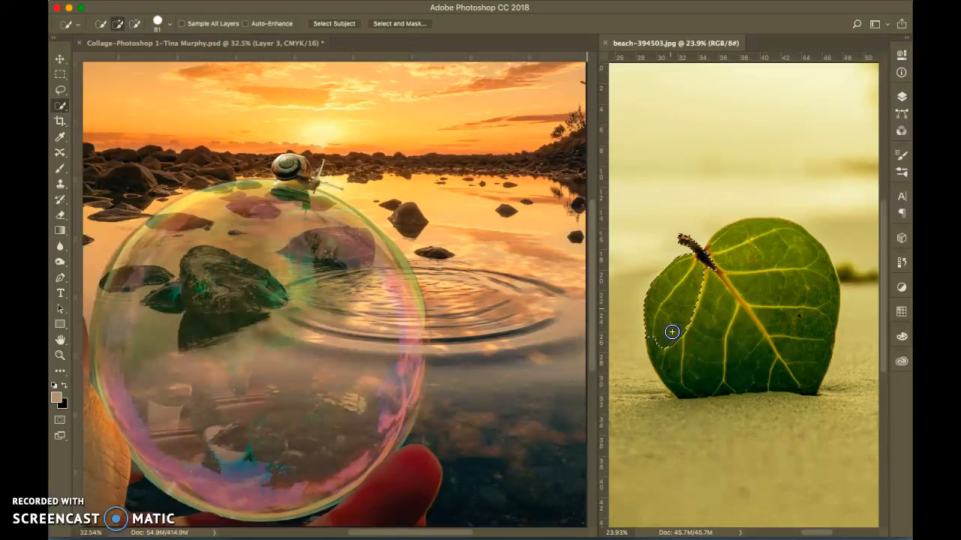
mouse_move(676, 348)
left_mouse_down()
mouse_move(715, 372)
mouse_move(782, 361)
mouse_move(811, 336)
left_mouse_up()
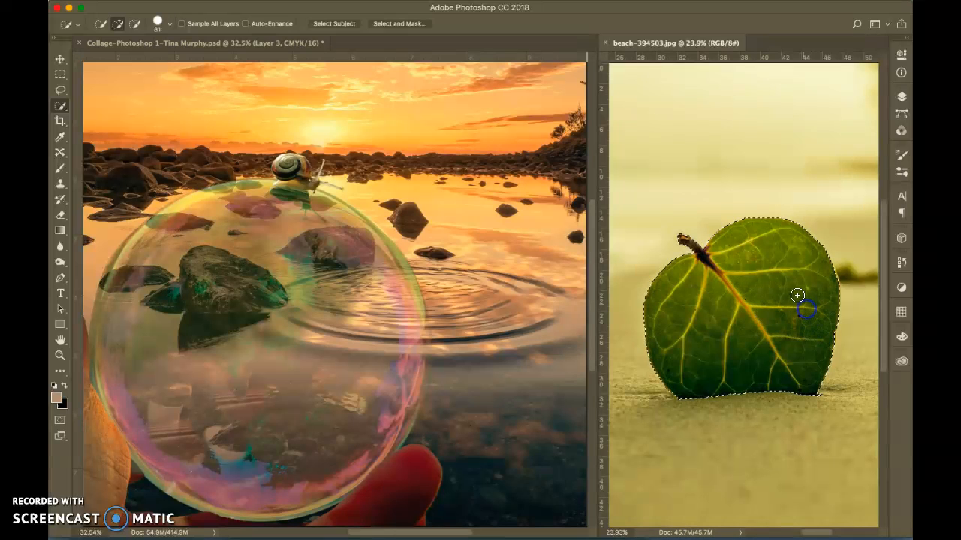
mouse_move(783, 269)
left_mouse_down()
mouse_move(764, 251)
mouse_move(736, 251)
left_mouse_up()
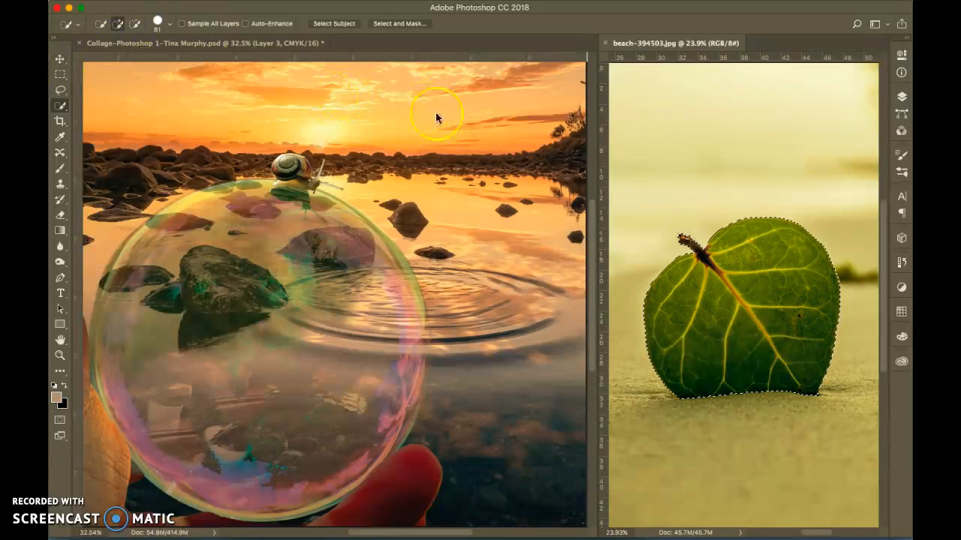
Copy the selected leaf, close beach-394503.jpg, and paste the leaf into the collage document.
left_click(60, 60)
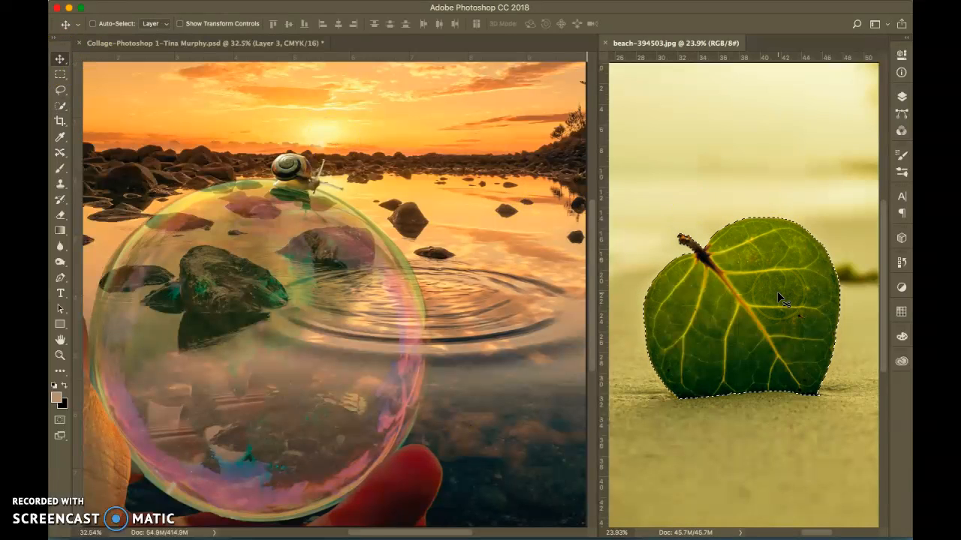
key("super+c")
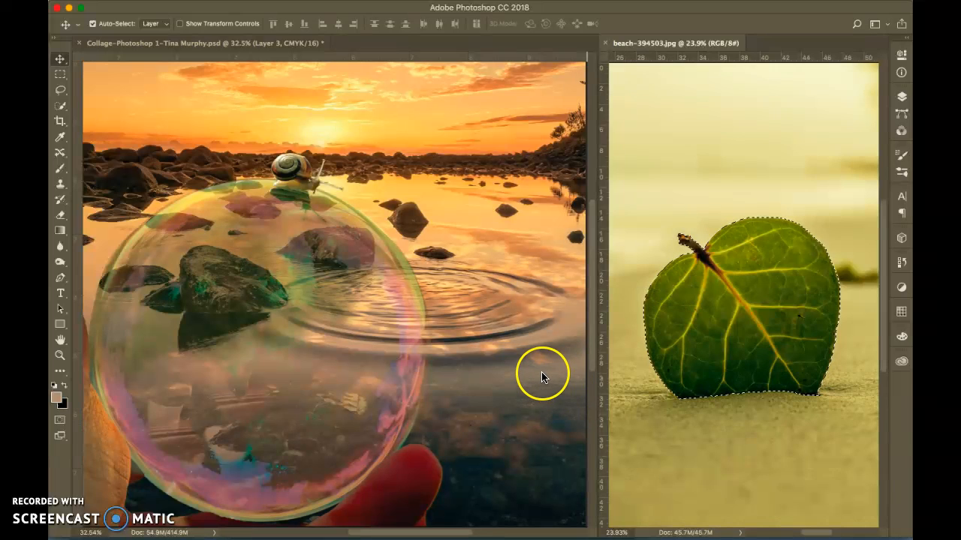
left_click(542, 375)
key("super+r")
left_click(604, 44)
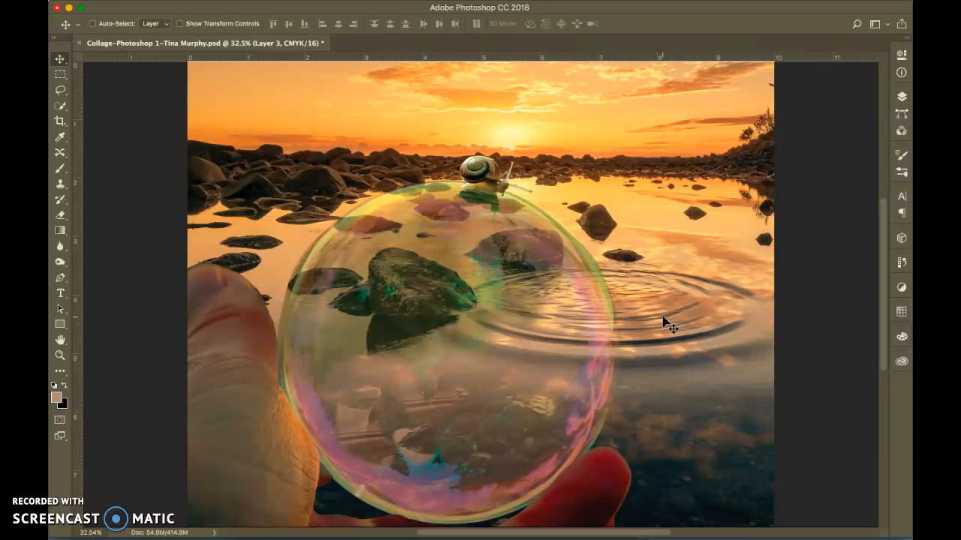
key("super+v")
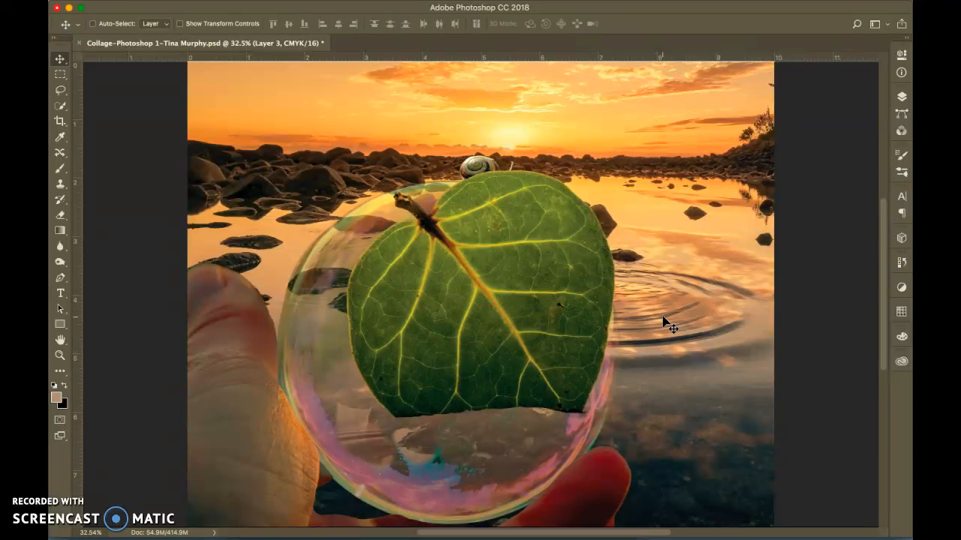
Scale the pasted leaf proportionally to 53.86% and move it over the dark water in the collage's lower-right corner.
key("super+t")
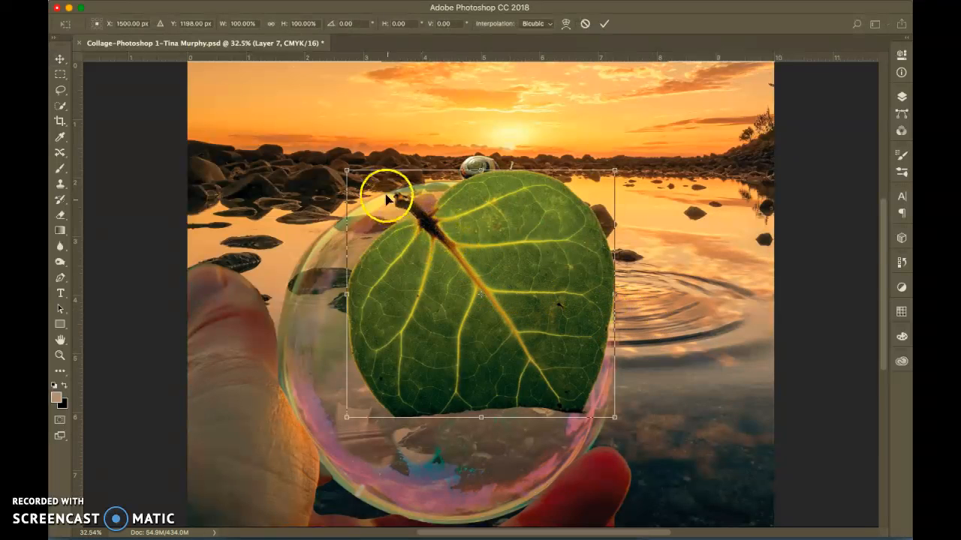
left_click_drag(346, 172, 464, 292)
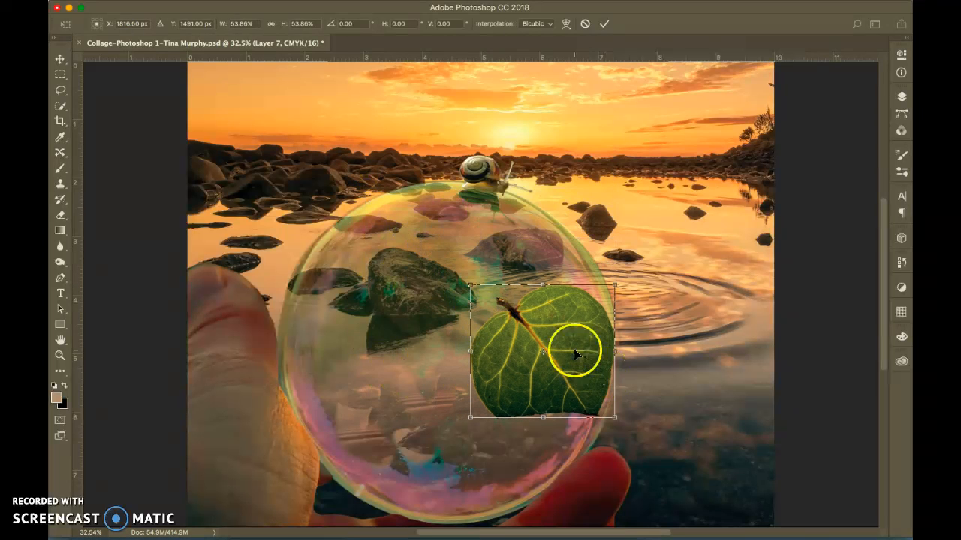
left_click_drag(562, 356, 716, 457)
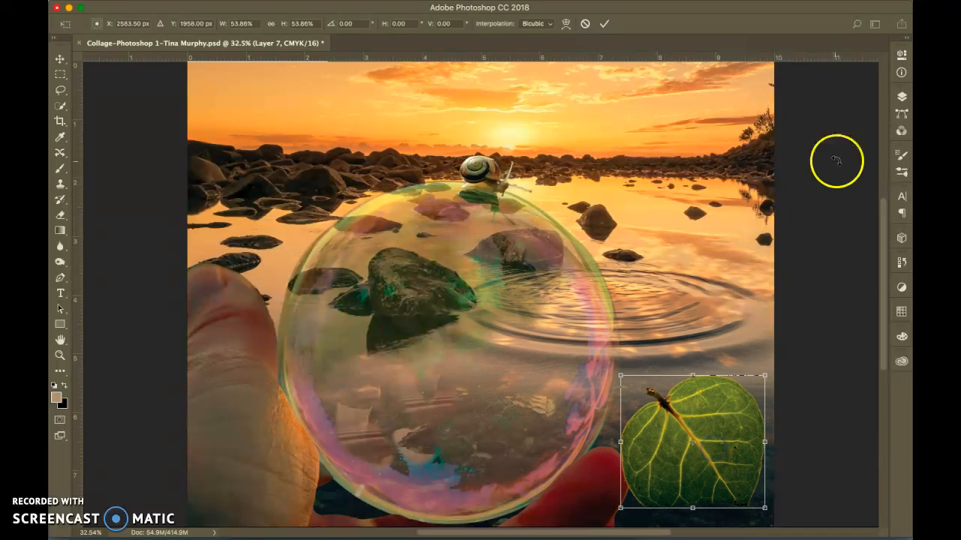
Show the layers, shrink the leaf a little more, settle it against the picture's bottom edge, and apply the transformation.
left_click(902, 97)
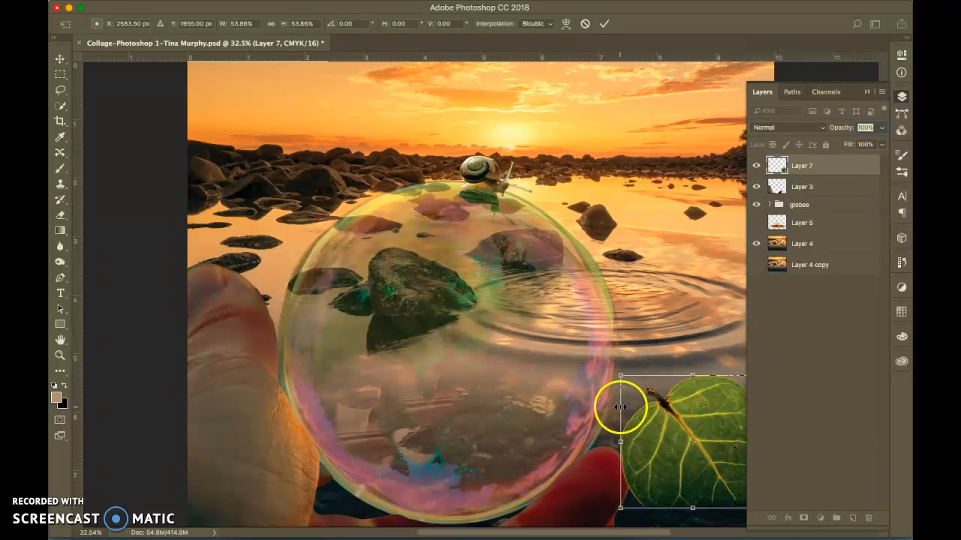
left_click_drag(601, 337, 510, 327)
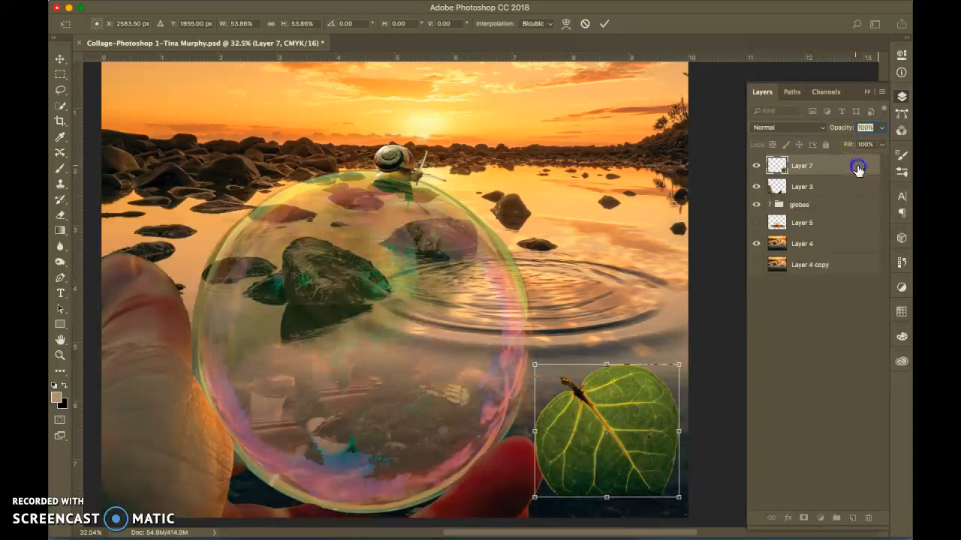
left_click_drag(664, 428, 667, 434)
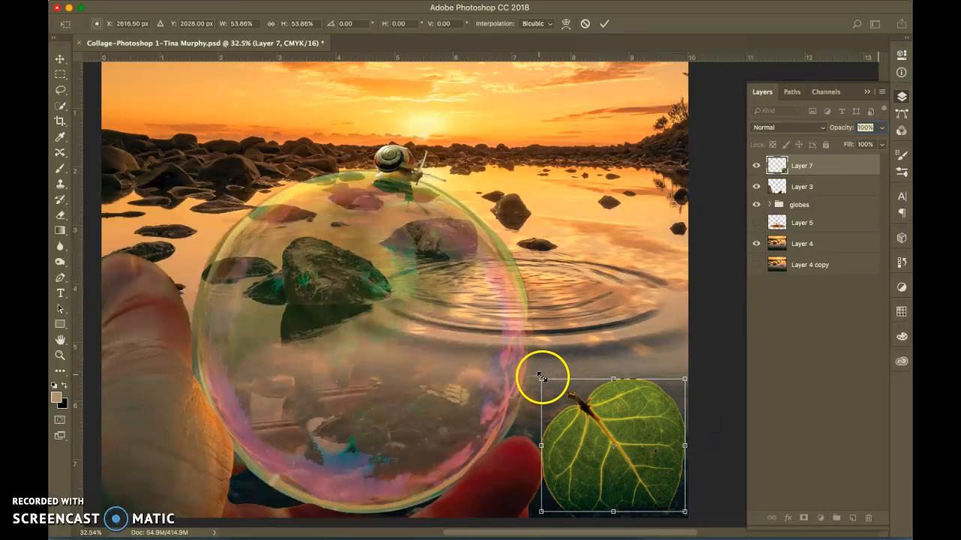
left_click_drag(542, 383, 559, 406)
left_click_drag(655, 451, 648, 458)
key("Return")
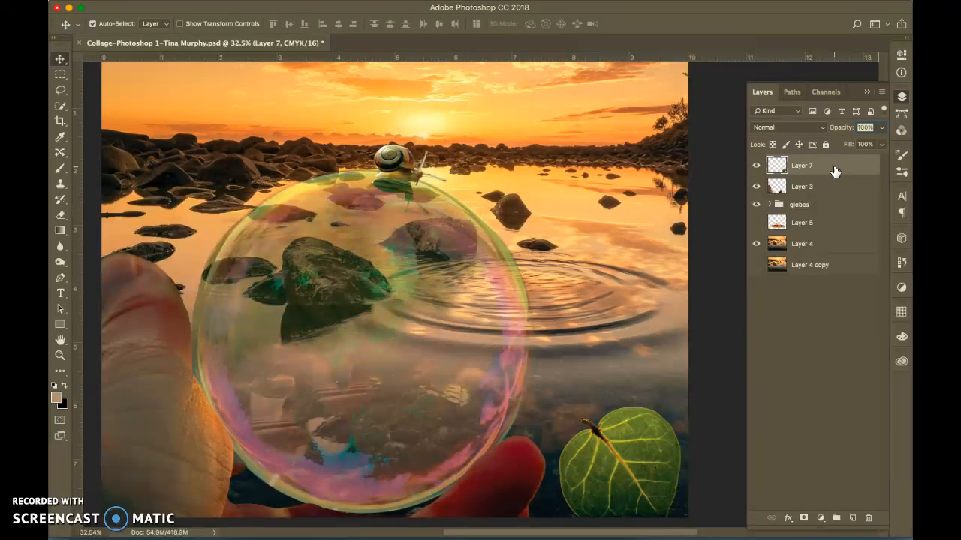
Add a layer mask to Layer 7 and draw a white-to-black linear gradient on it from above the leaf downward.
left_click(804, 519)
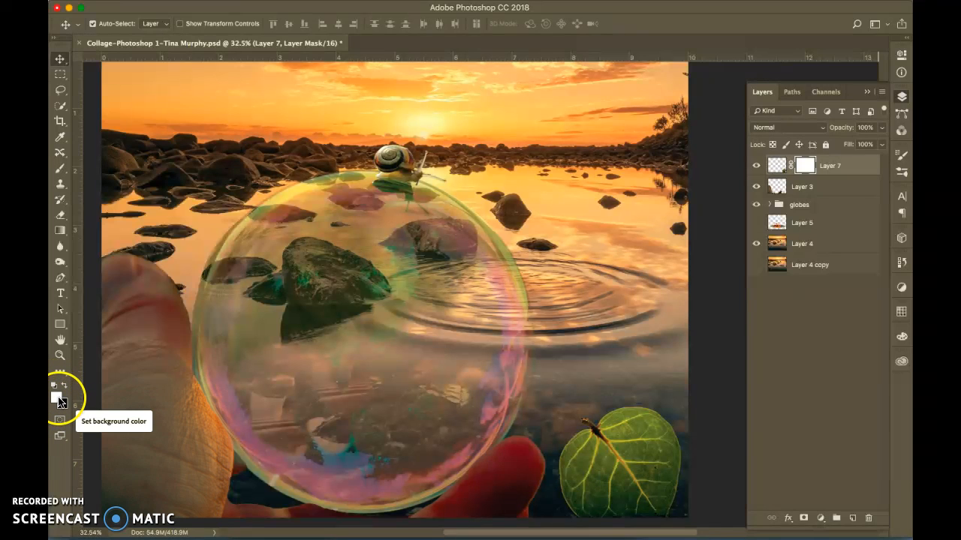
left_click(61, 232)
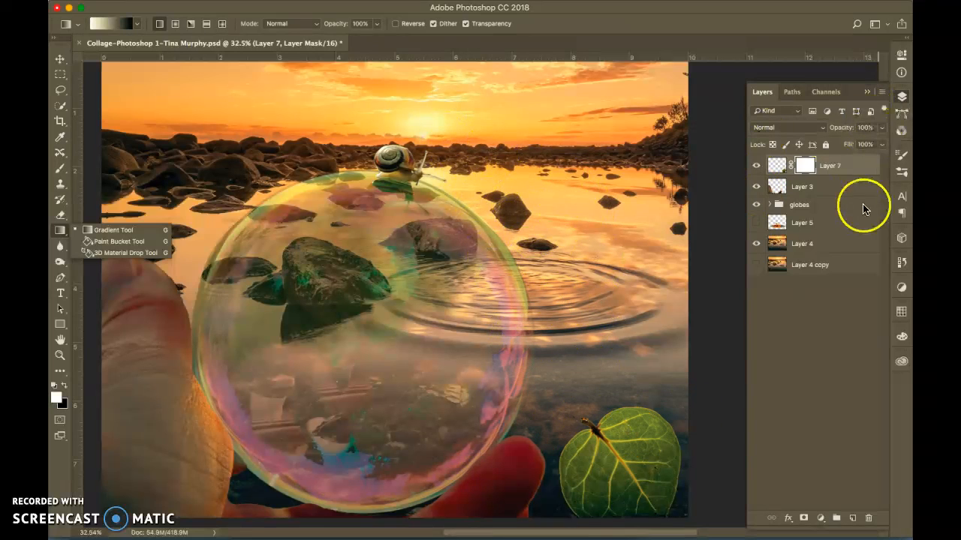
left_click(805, 166)
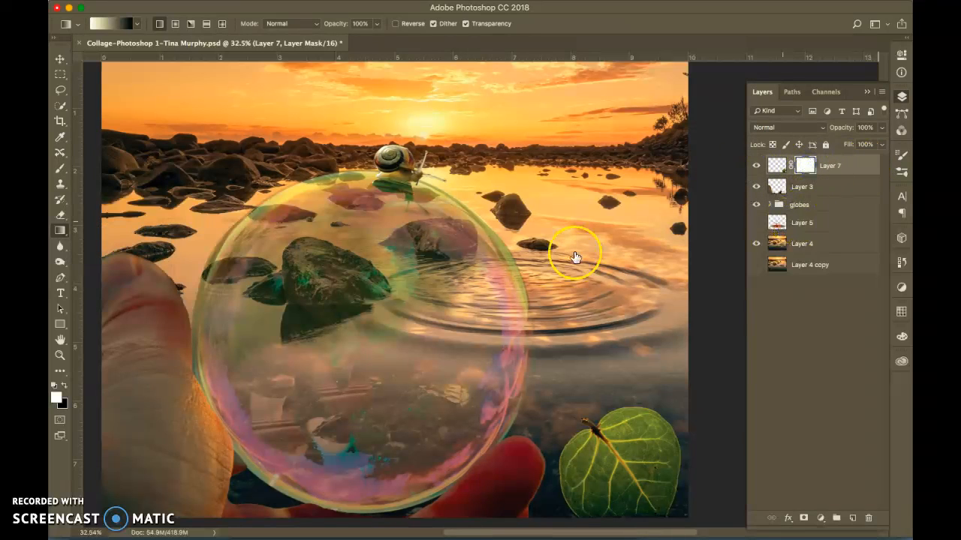
mouse_move(807, 168)
left_mouse_down()
mouse_move(815, 181)
mouse_move(814, 162)
left_mouse_up()
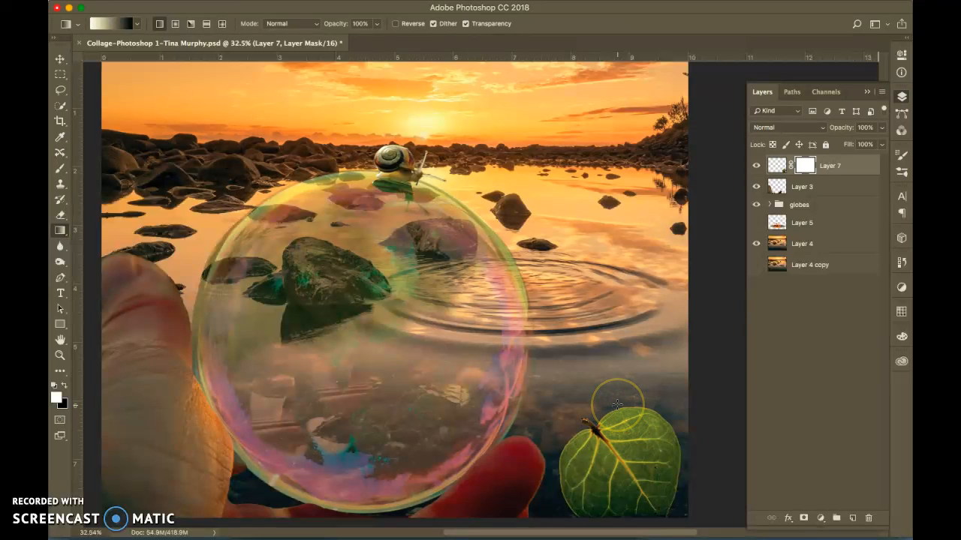
left_click_drag(622, 517, 625, 517)
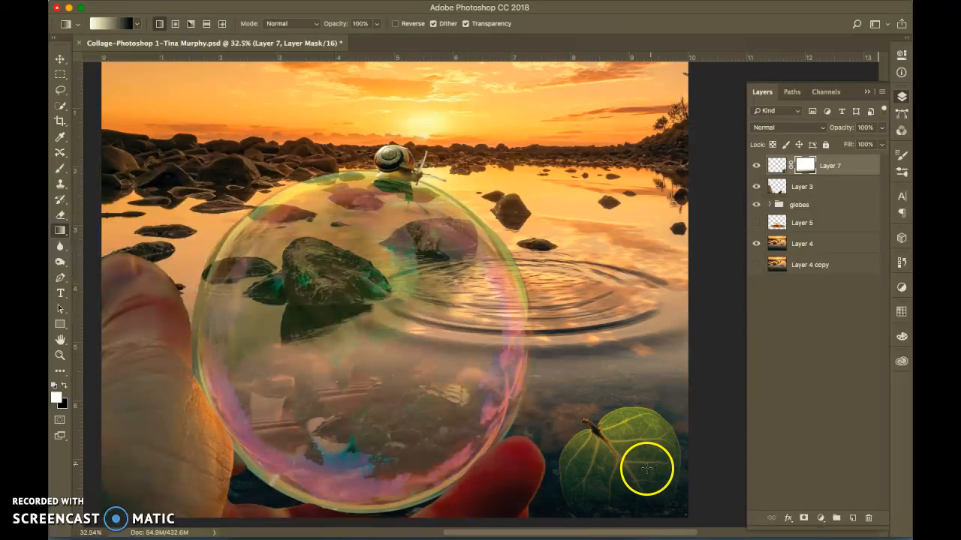
Redraw the mask gradient from the leaf's upper part to just below the picture, fading only the lower part of the leaf.
scroll(623, 489, "down", 5)
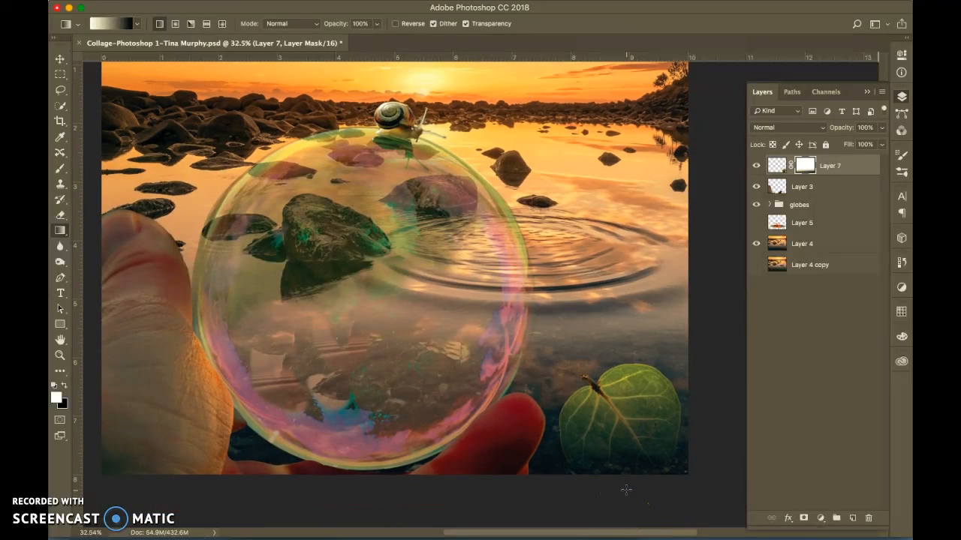
left_click(634, 501)
left_click_drag(623, 377, 623, 423)
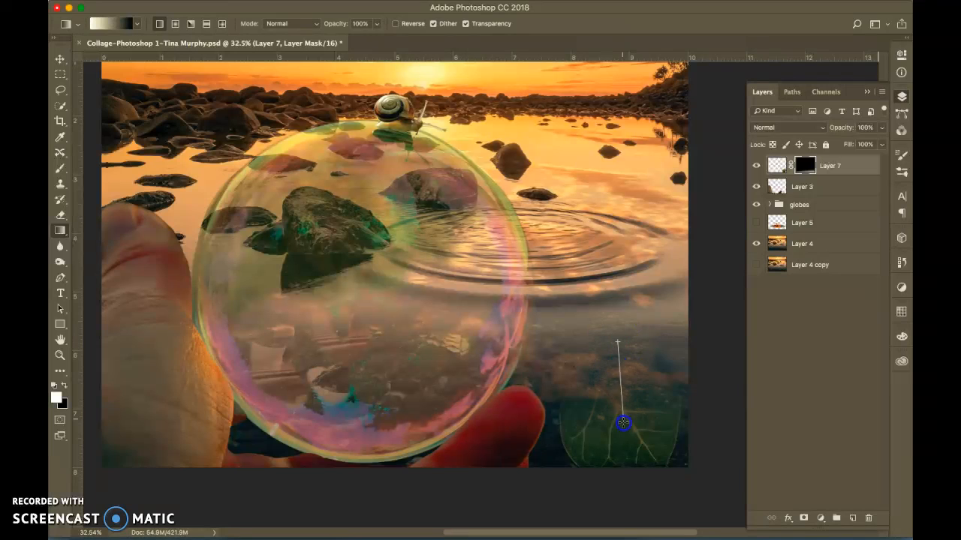
left_click_drag(625, 472, 625, 473)
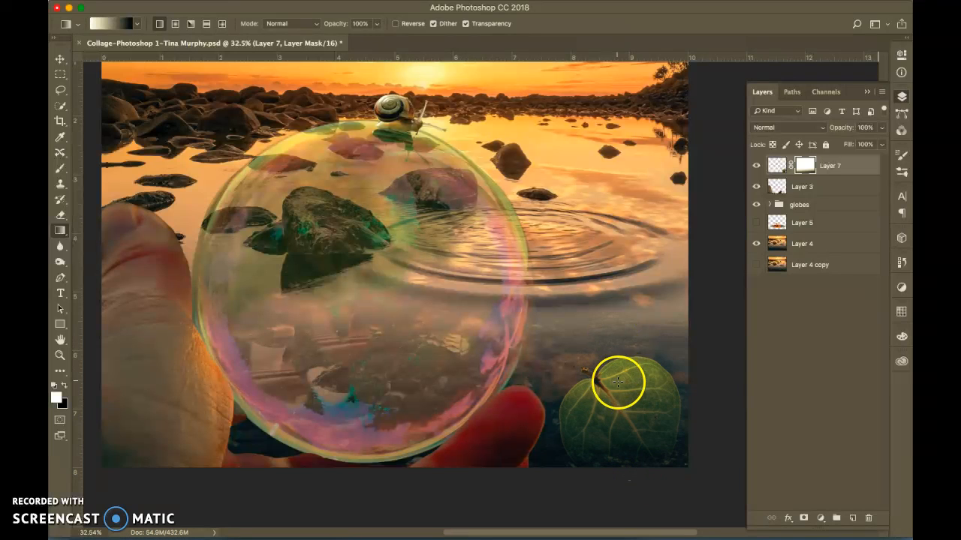
left_click_drag(623, 410, 622, 422)
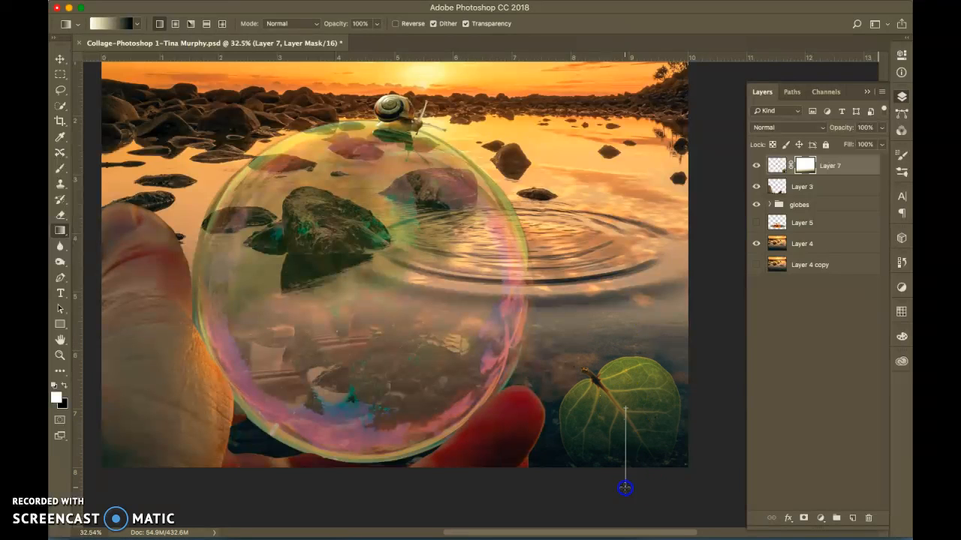
left_click_drag(638, 495, 638, 491)
left_click_drag(620, 366, 620, 406)
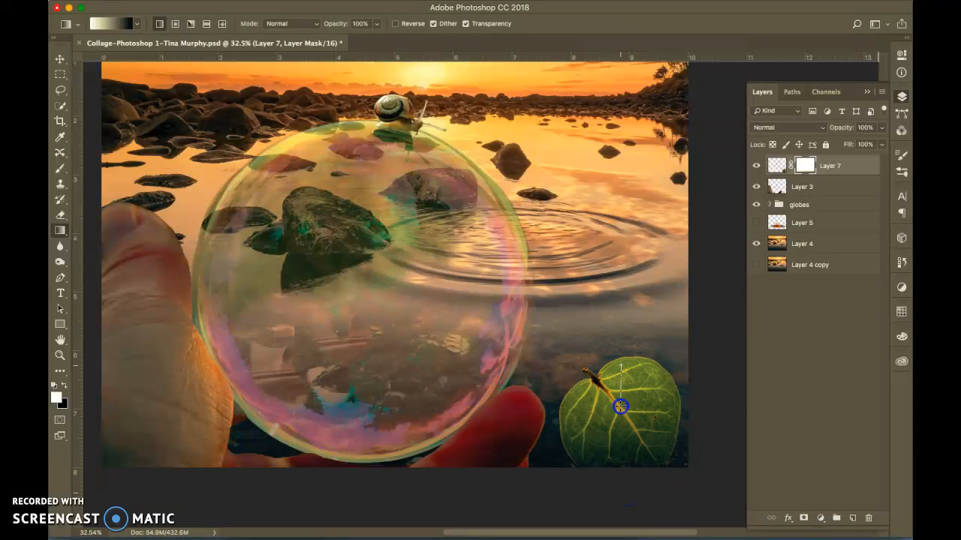
left_click_drag(623, 485, 623, 485)
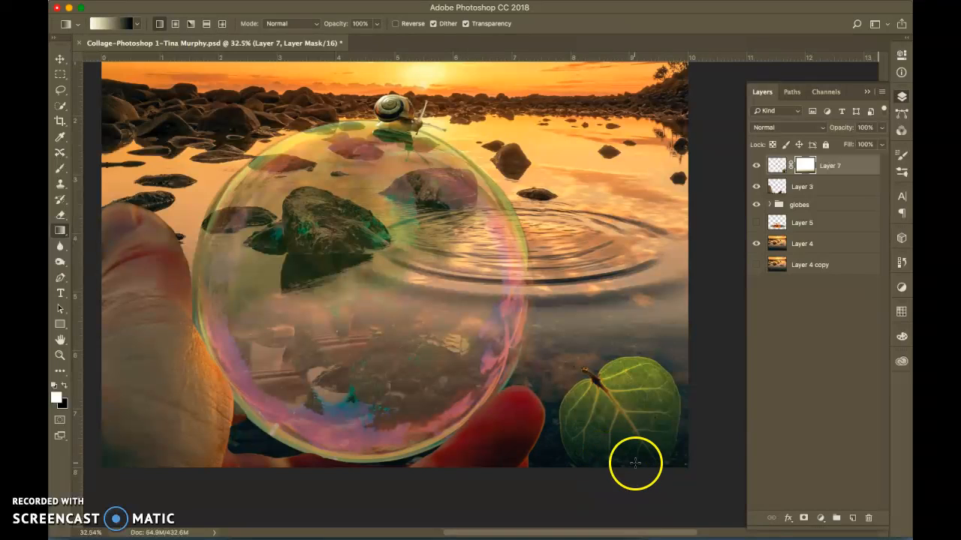
Target Layer 7's image instead of its mask and flatten the leaf to 101.61% width and 70.96% height.
left_click(60, 60)
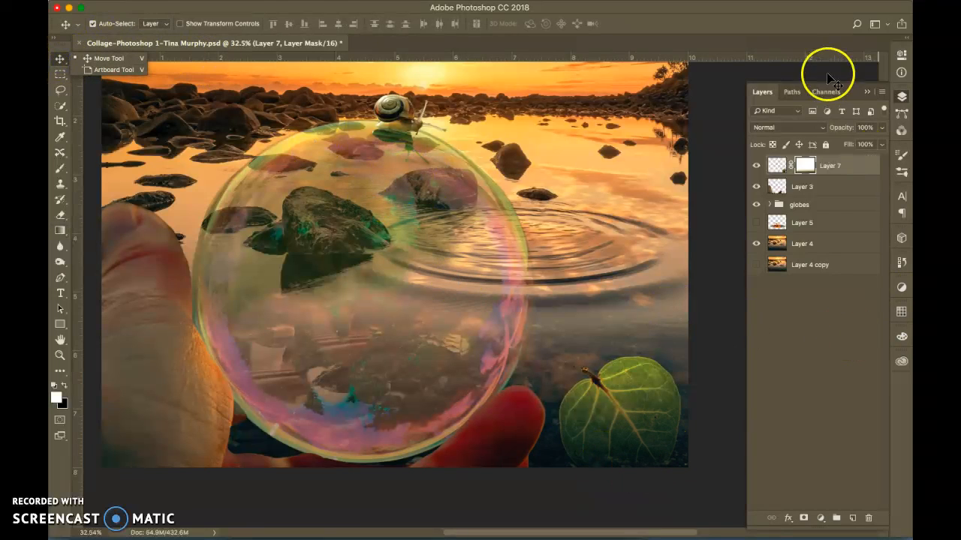
left_click(774, 166)
left_click(774, 167)
left_click(773, 169)
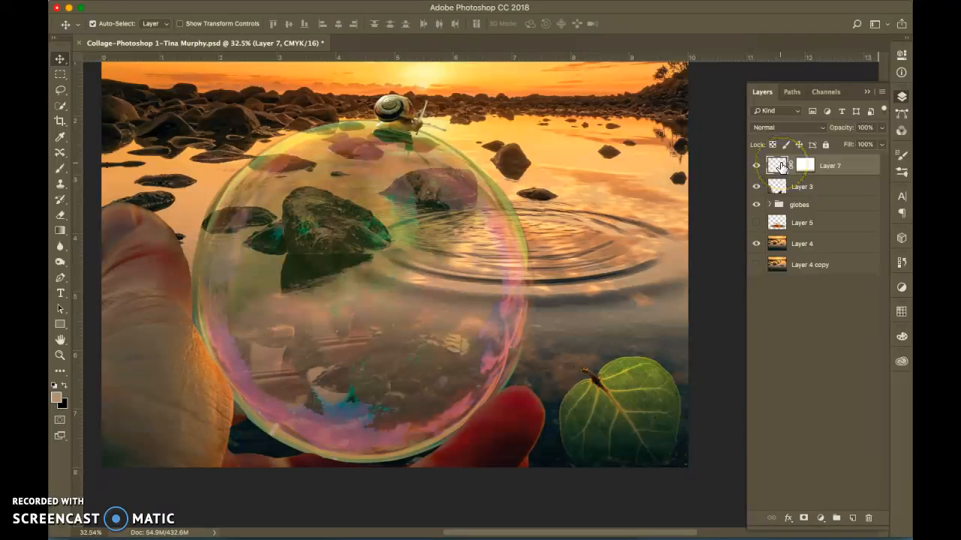
key("super")
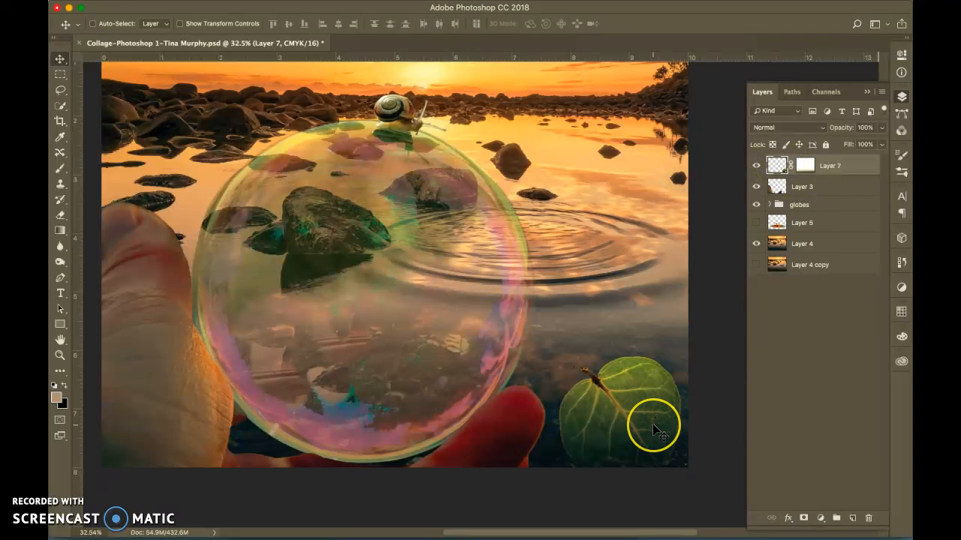
key("super+t")
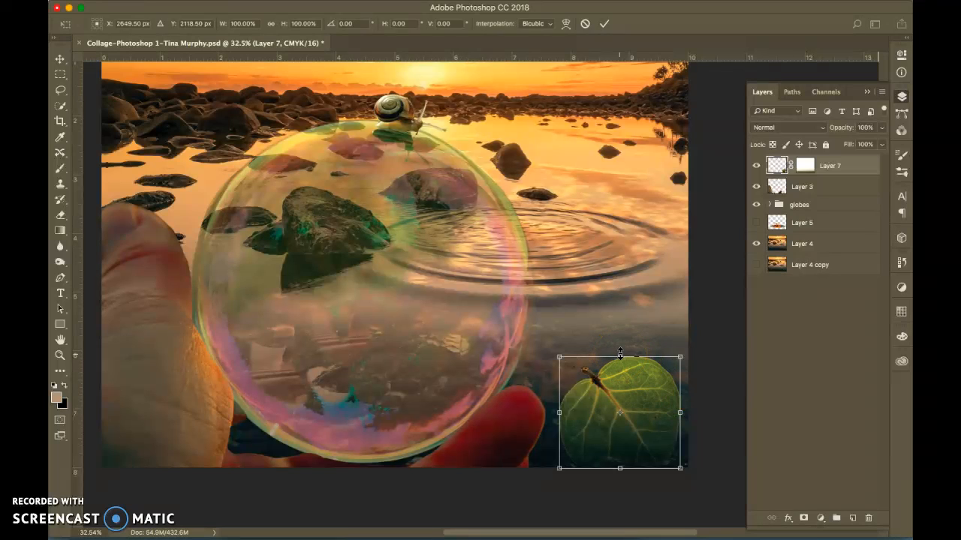
left_click_drag(620, 356, 642, 407)
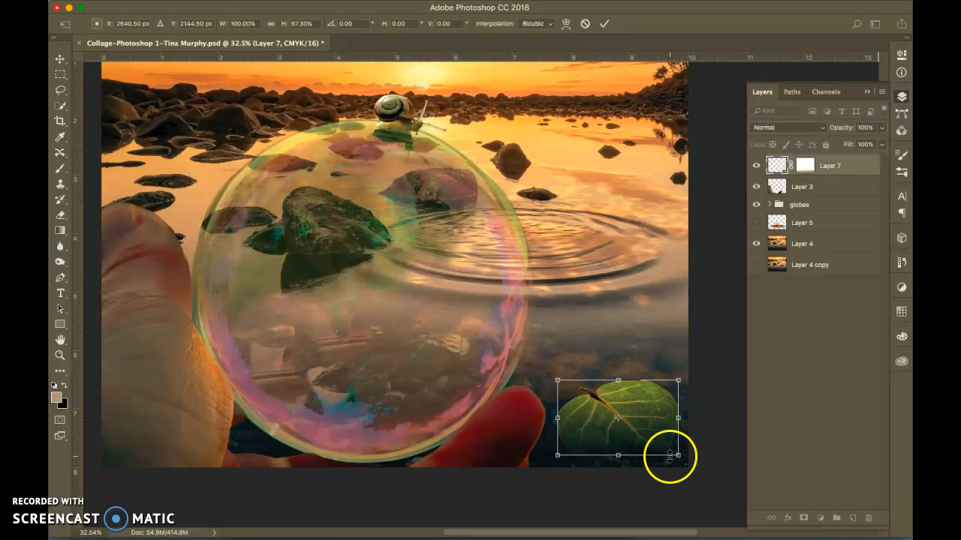
left_click_drag(678, 455, 679, 459)
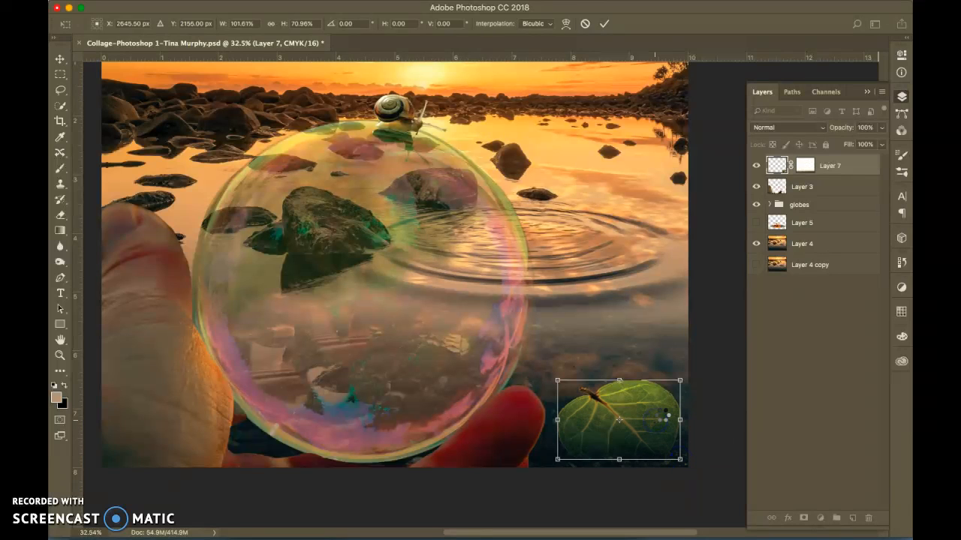
key("Return")
Move the flattened leaf slightly down so it rests at the picture's bottom edge.
left_click_drag(639, 400, 637, 422)
left_click_drag(635, 415, 637, 420)
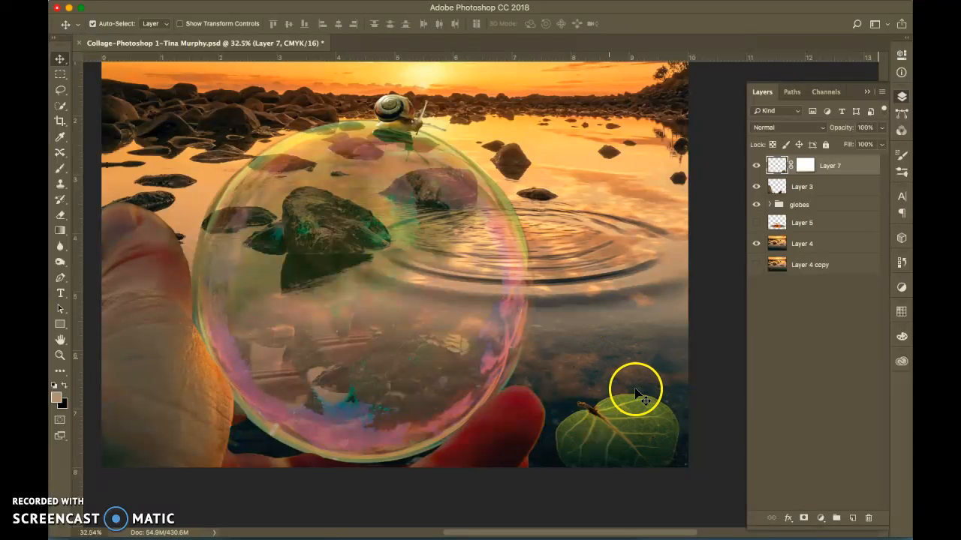
left_click_drag(658, 422, 657, 425)
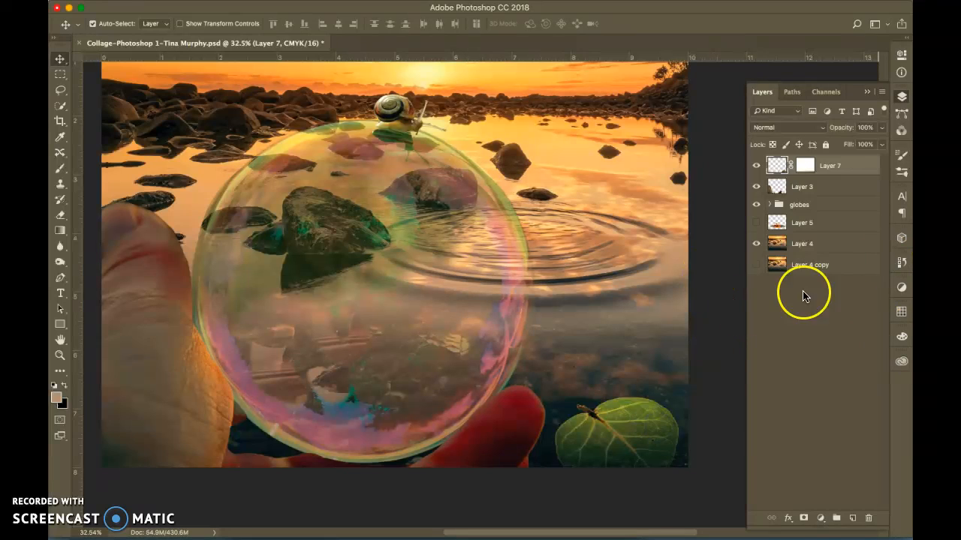
Redraw the gradient on Layer 7's mask diagonally from above the leaf's stem to below the picture, fading the leaf's lower edge.
left_click(805, 167)
left_click(60, 231)
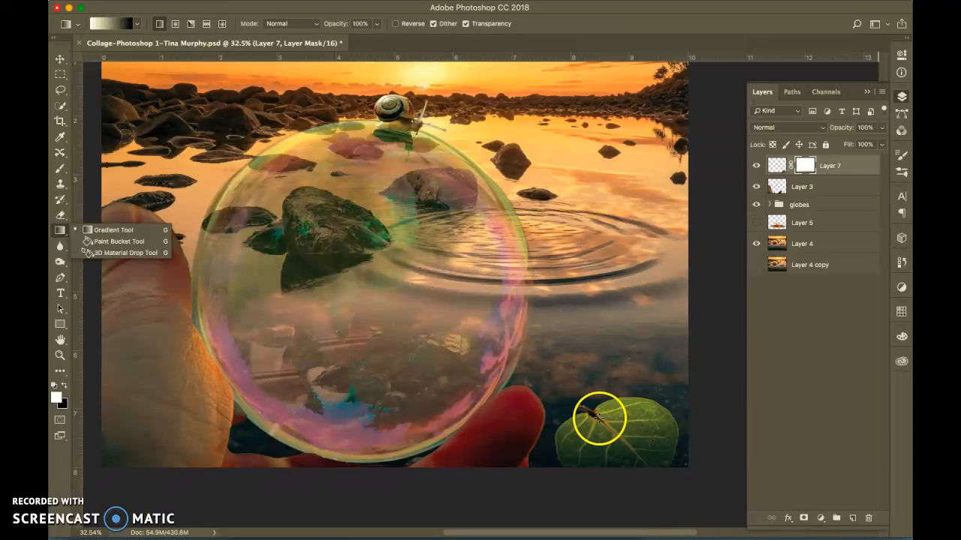
left_click(617, 429)
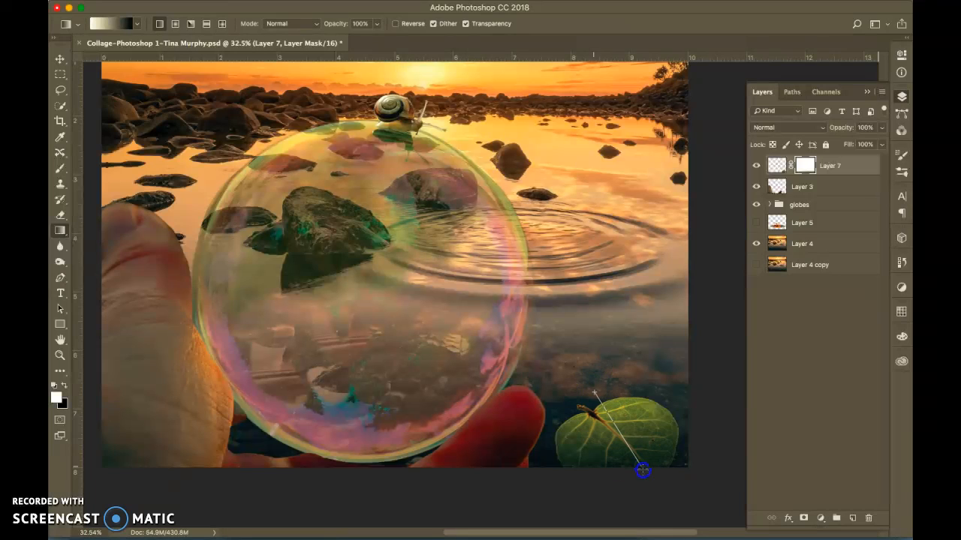
left_click_drag(646, 475, 640, 458)
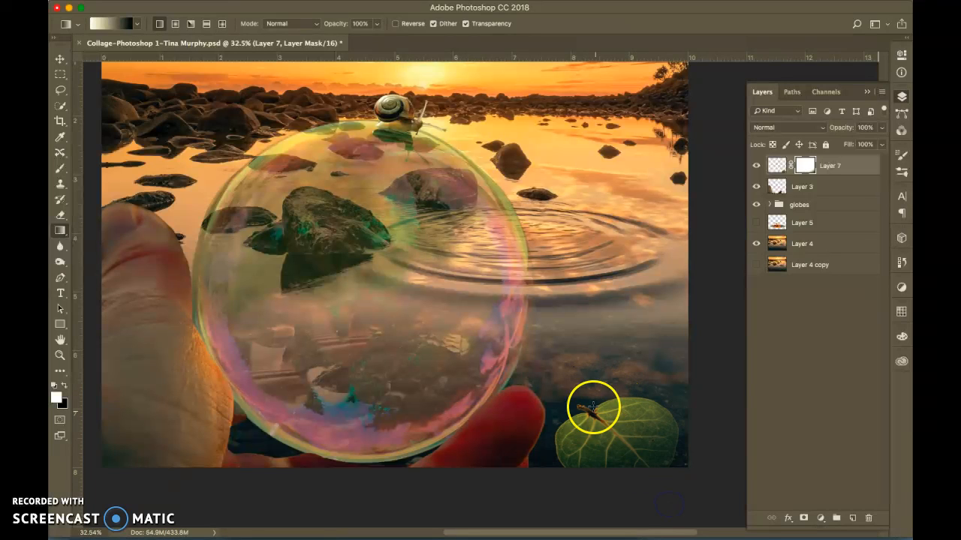
left_click_drag(565, 363, 566, 363)
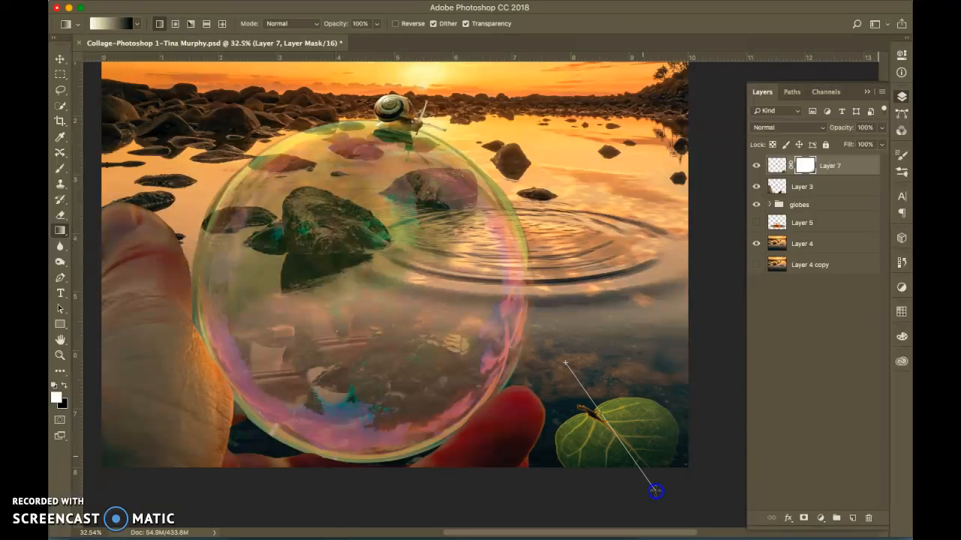
left_click_drag(668, 504, 662, 485)
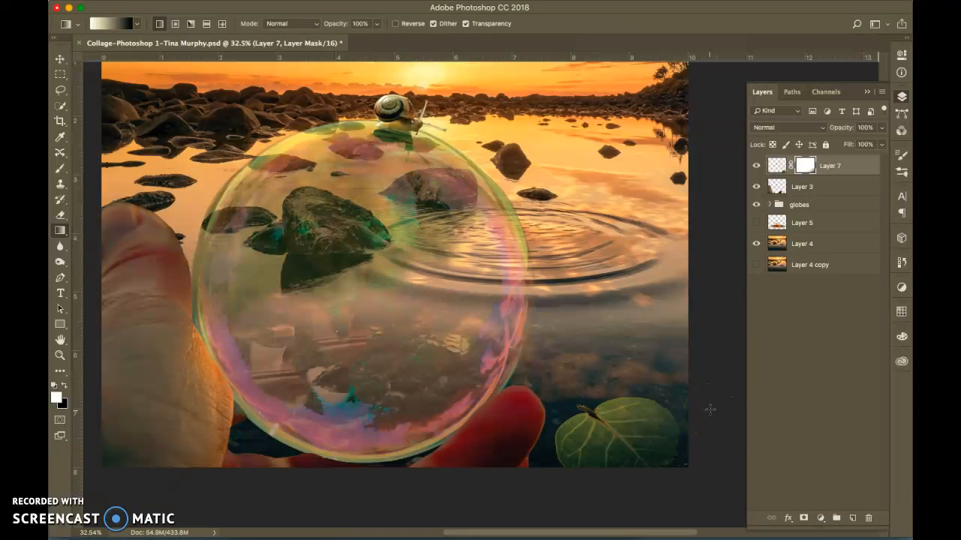
left_click_drag(593, 384, 674, 482)
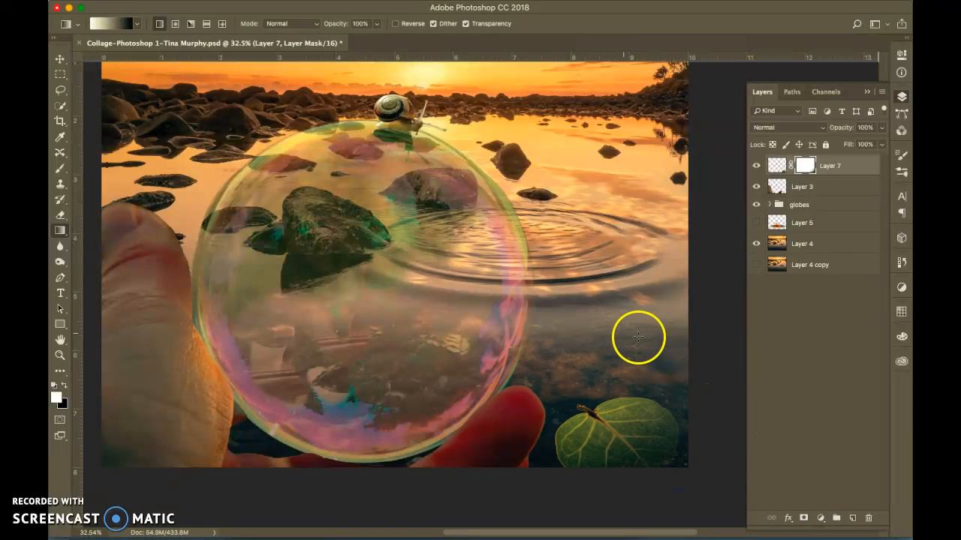
Create a new Normal-mode layer at 100% opacity and place it directly beneath Layer 7.
left_click(59, 60)
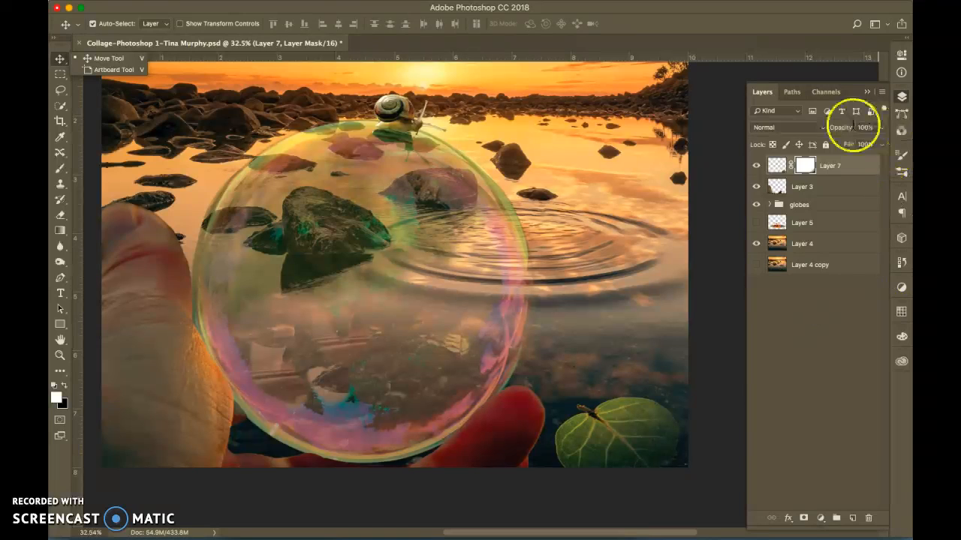
left_click(880, 94)
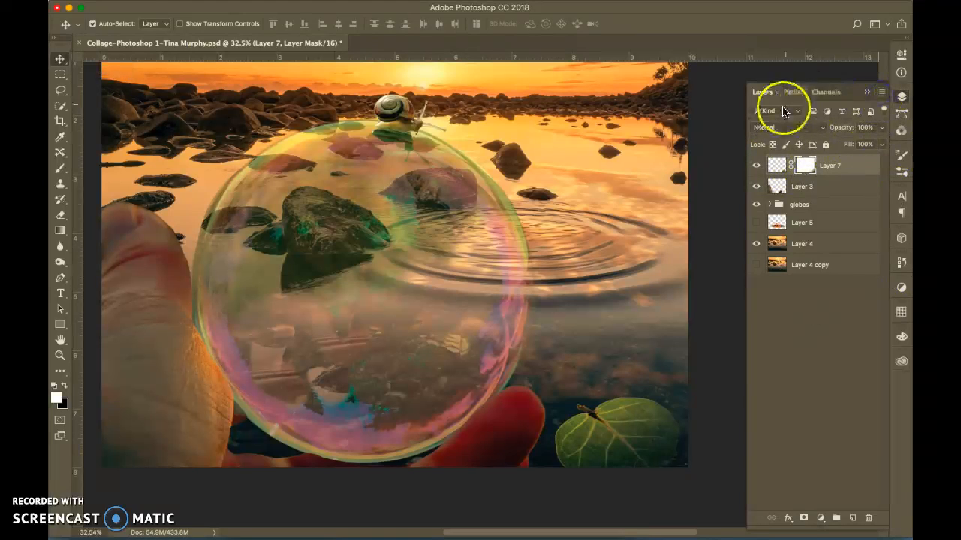
left_click(882, 91)
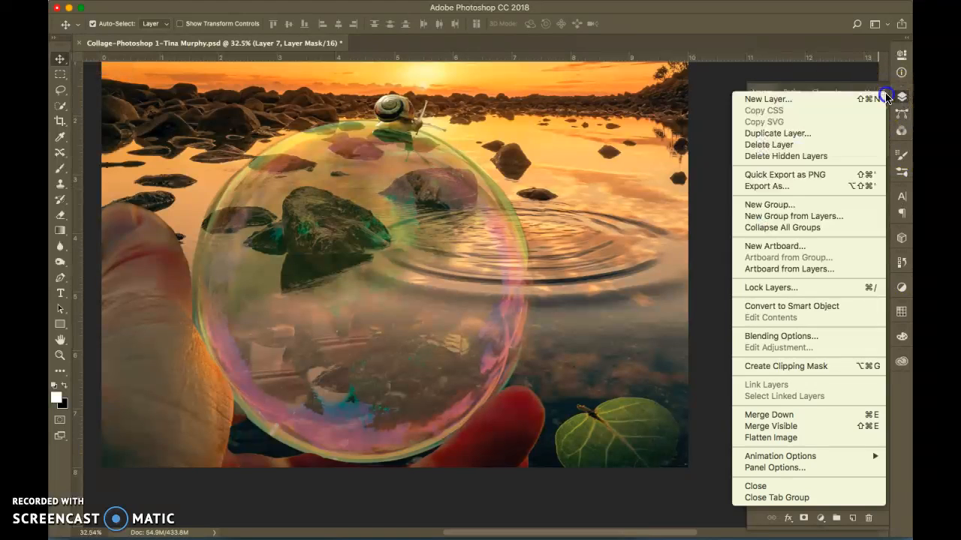
left_click(757, 97)
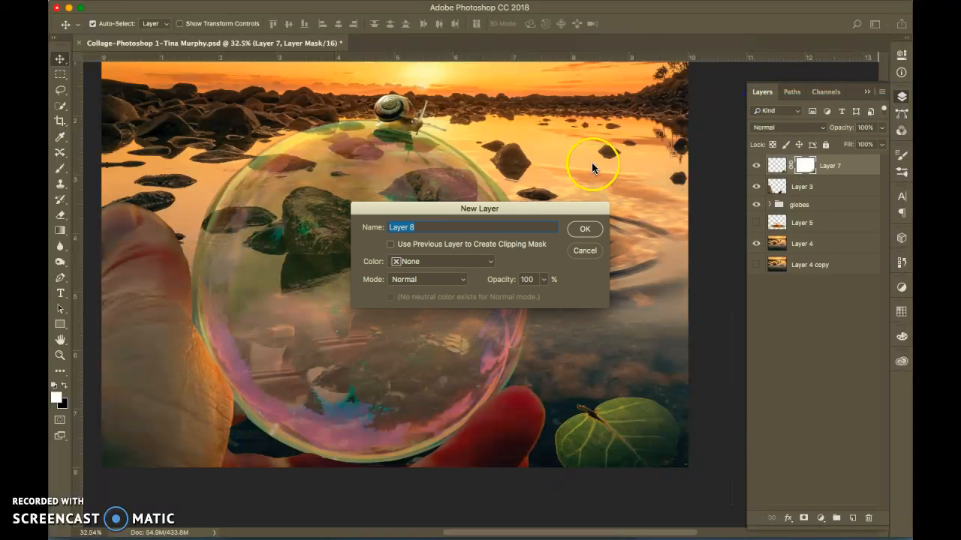
left_click(586, 228)
left_click_drag(796, 188, 856, 200)
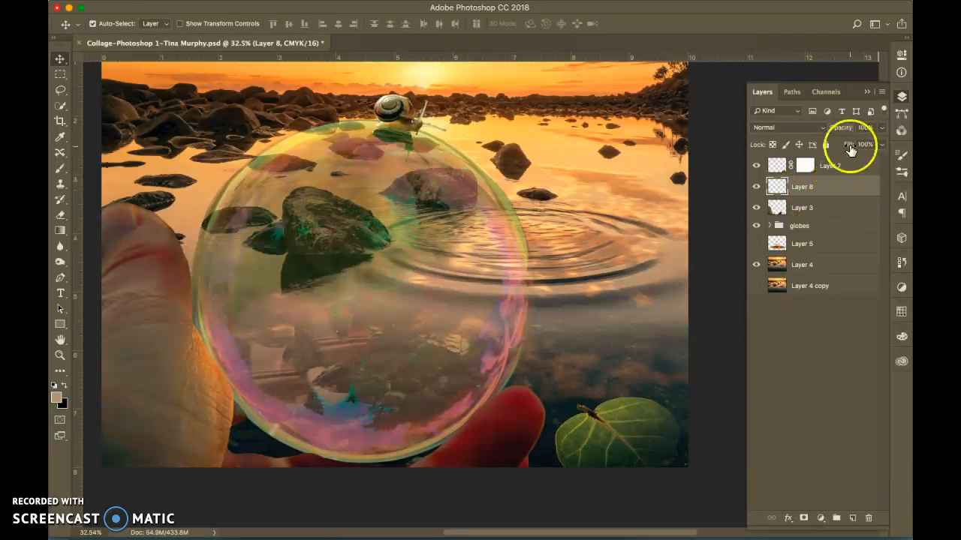
Rename the new layer beneath Layer 7 as "os" and leave no layer selected.
left_click(807, 192)
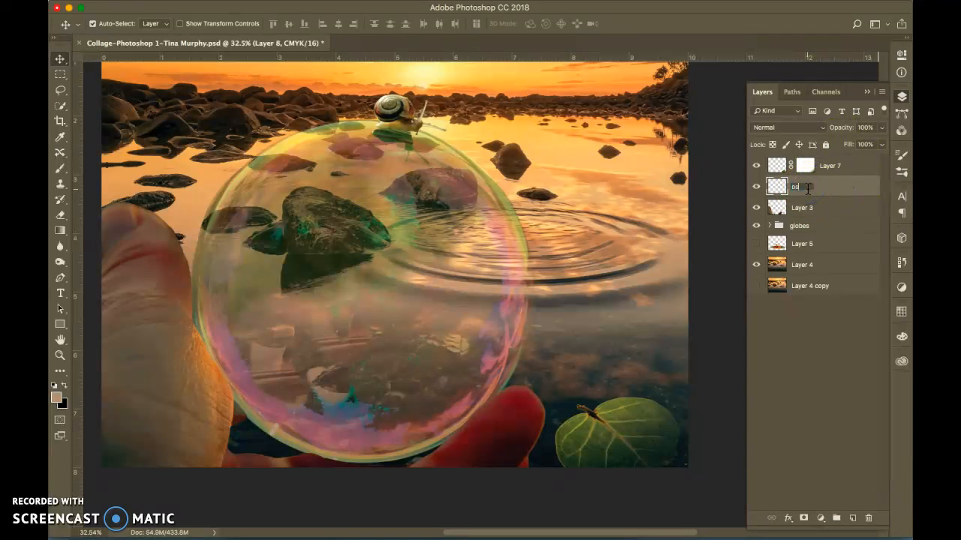
left_click(804, 330)
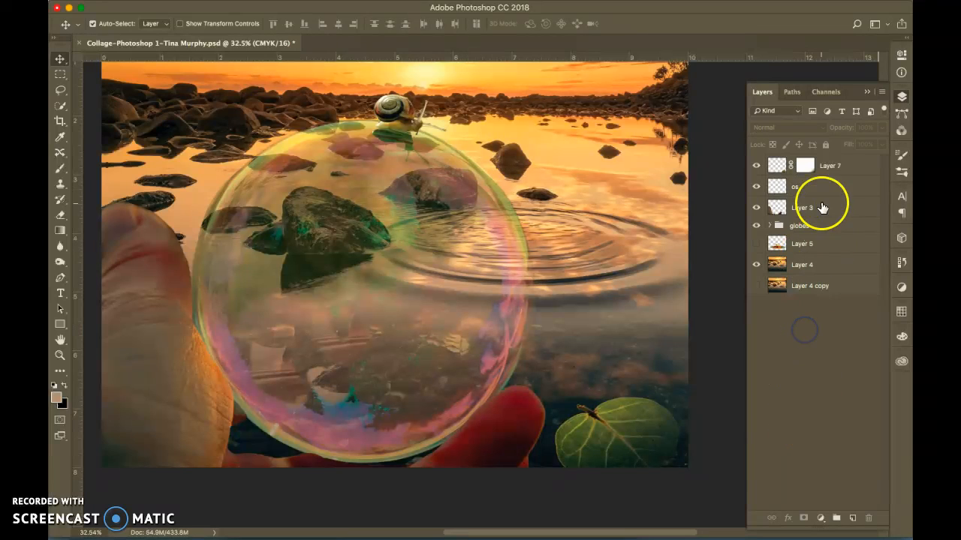
left_click(795, 189)
left_click(838, 415)
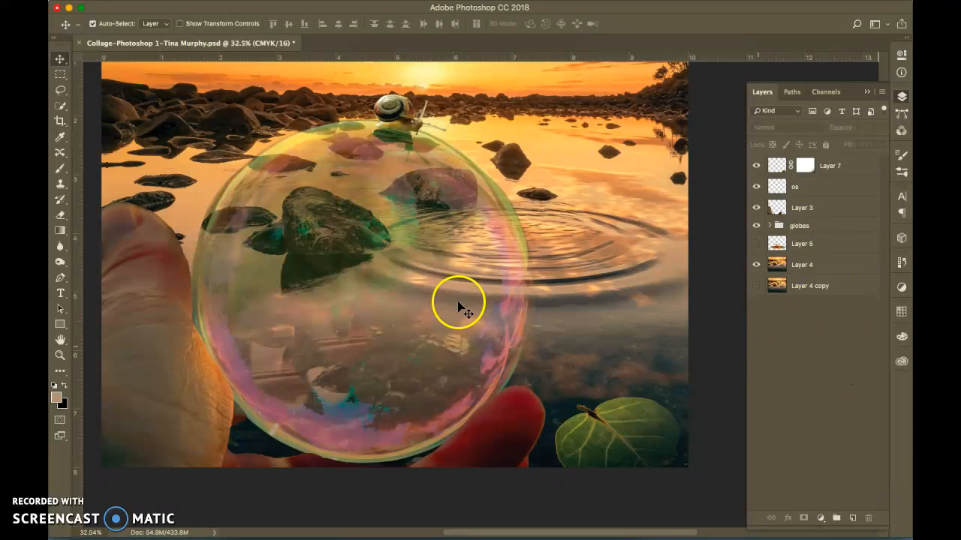
Sample a dark colour from the water ripples with the Eyedropper and make it the background colour.
left_click(61, 139)
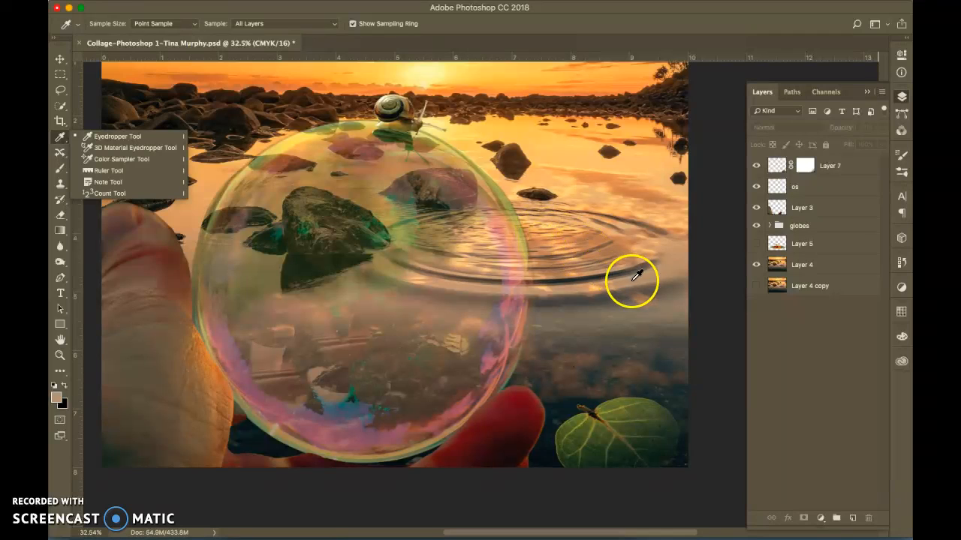
left_click(64, 385)
left_click(64, 386)
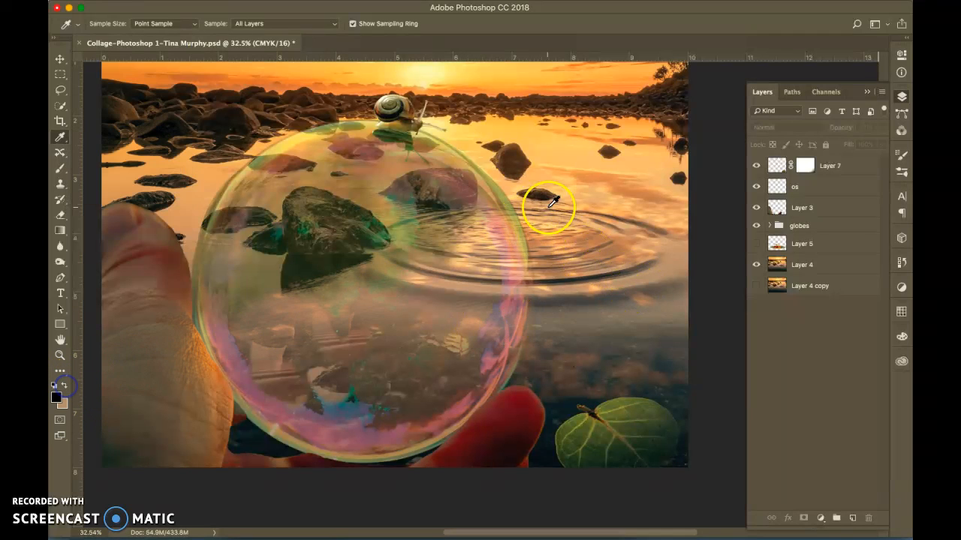
left_click(610, 272)
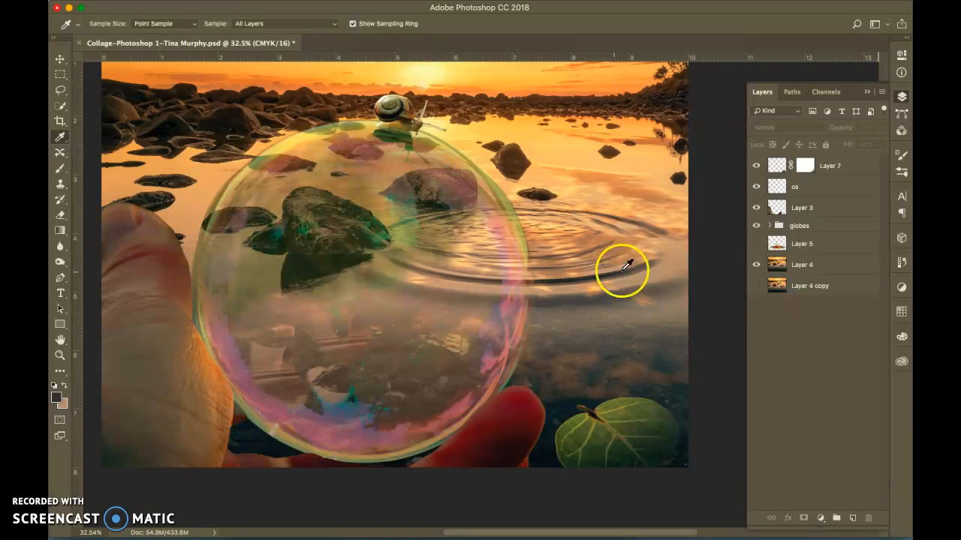
left_click(638, 263)
left_click(639, 263)
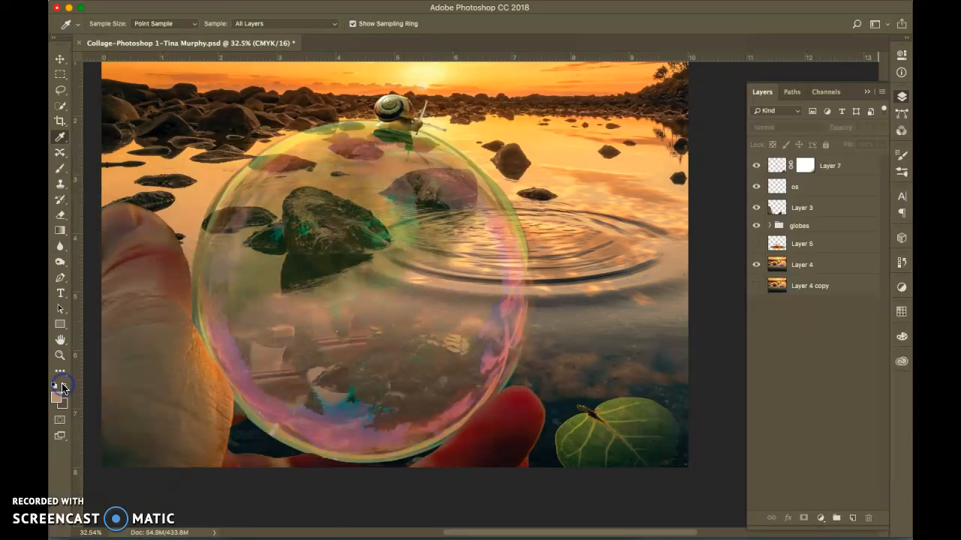
Sample a light tan colour from the water beside the outer ripple as the foreground colour.
left_click(633, 279)
left_click(598, 286)
left_click(613, 283)
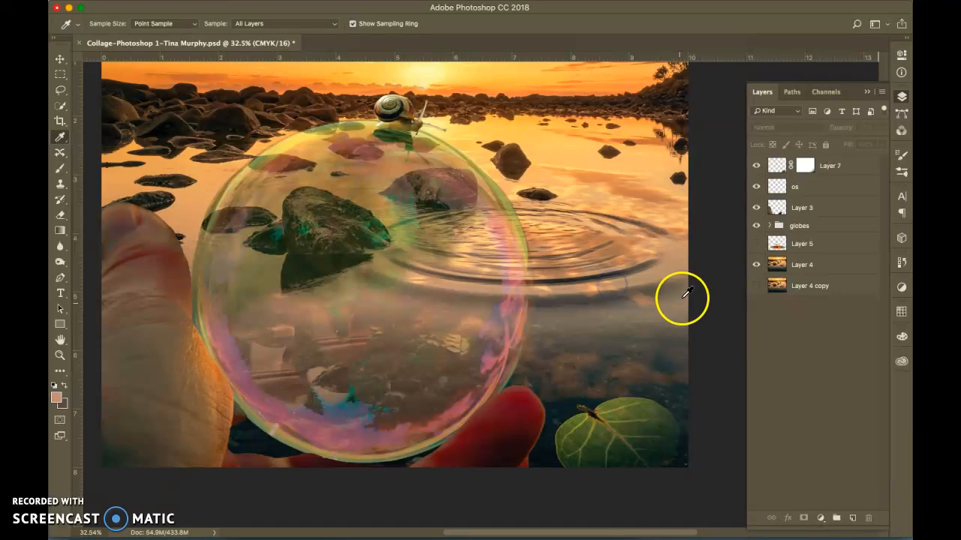
left_click(601, 285)
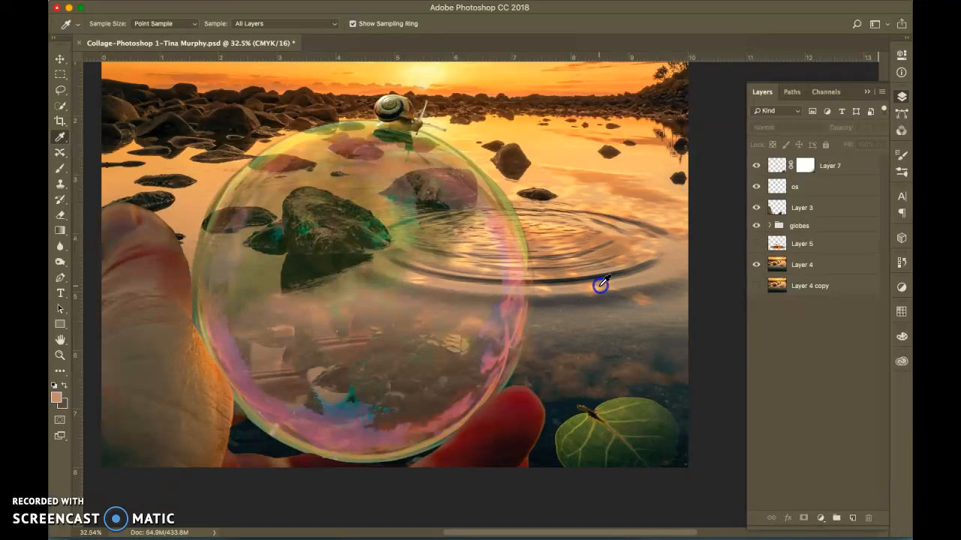
left_click(637, 282)
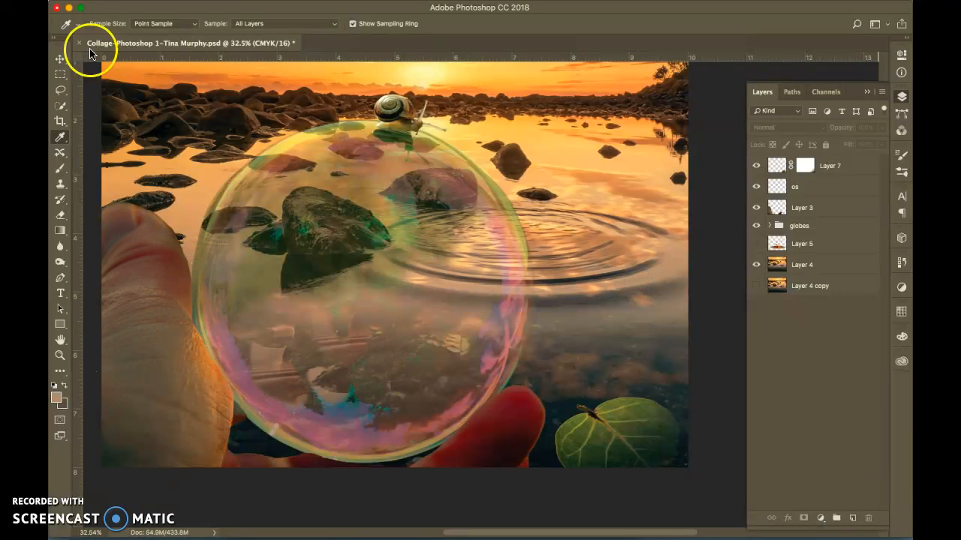
Load the outline of Layer 7's leaf as a selection.
left_click(778, 168)
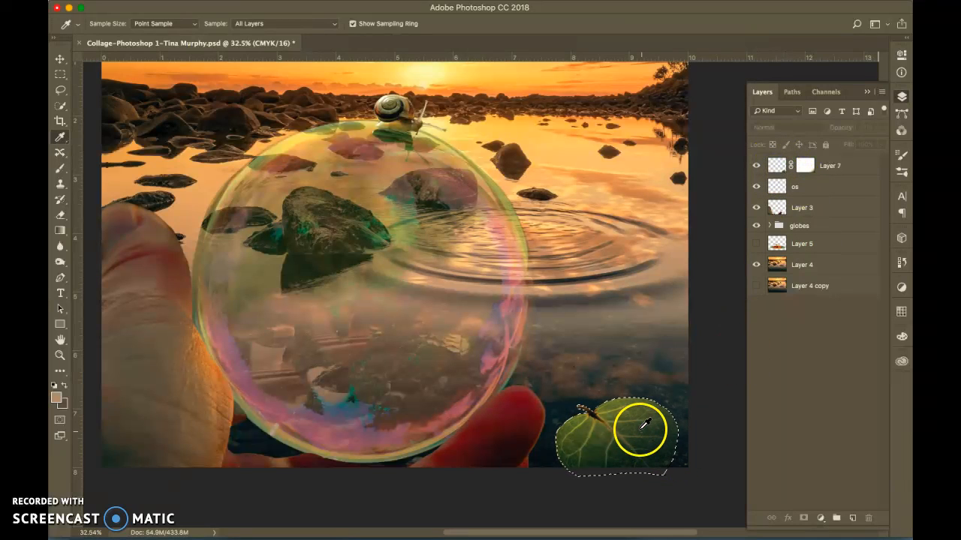
Try to move the leaf selection with the Move tool.
left_click(60, 58)
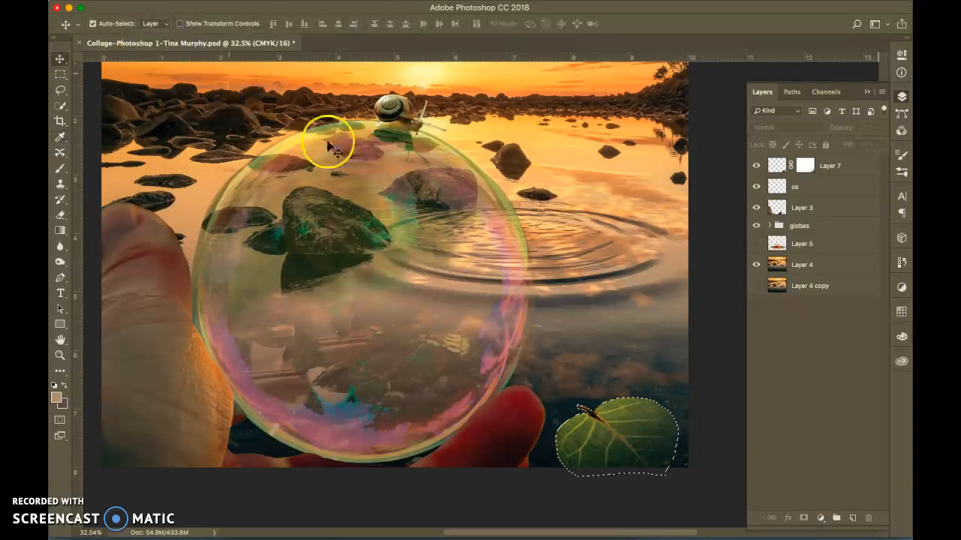
left_click(643, 415)
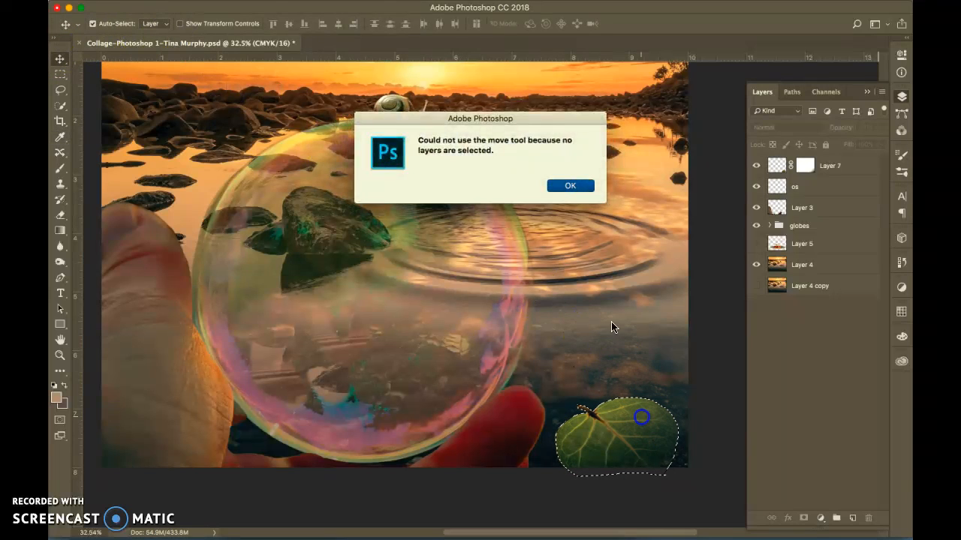
left_click(571, 184)
left_click_drag(662, 377, 642, 411)
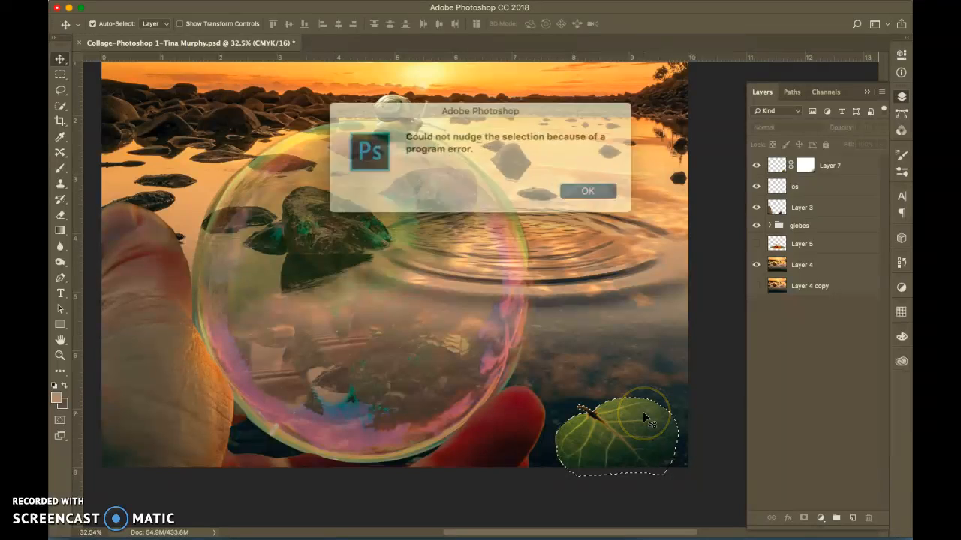
left_click(582, 186)
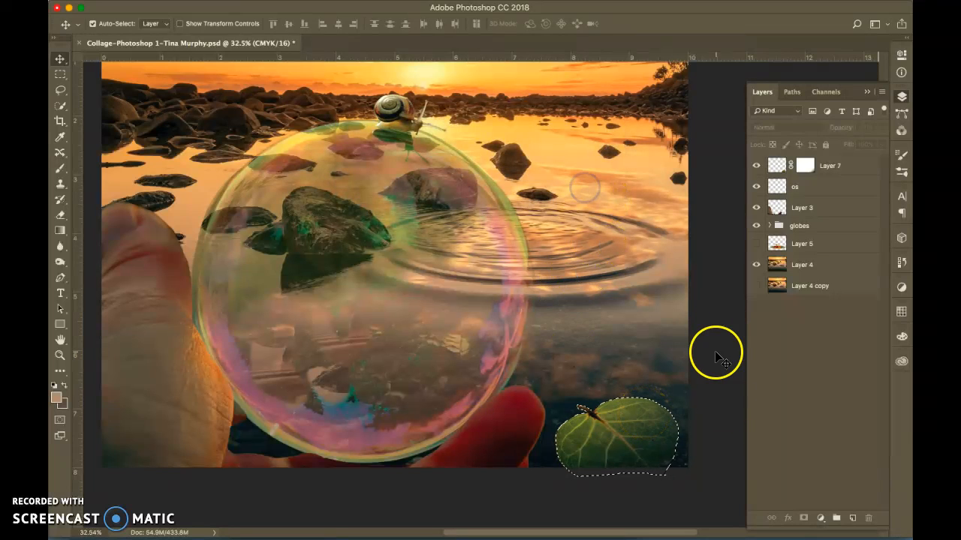
Switch to the Lasso tool and expand the leaf selection by 4 pixels.
left_click(60, 90)
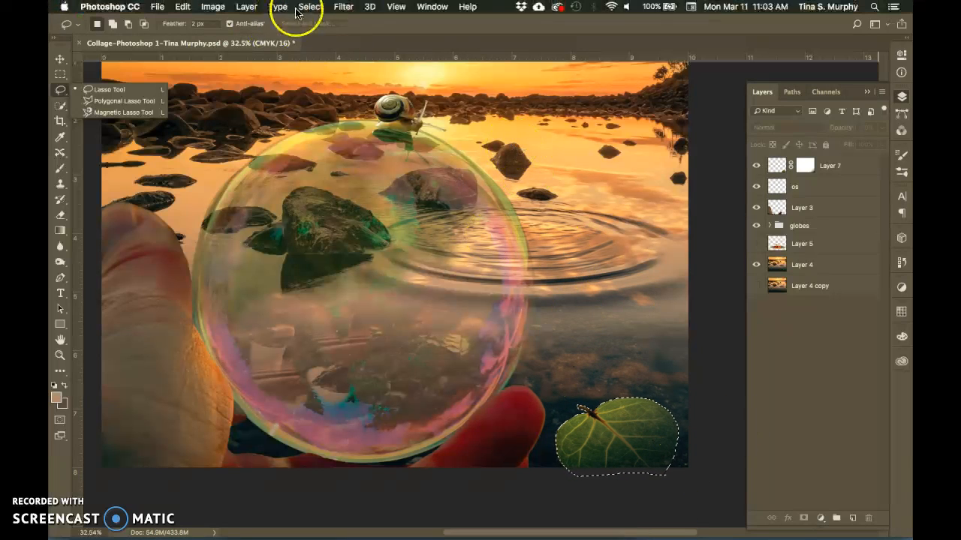
left_click(310, 6)
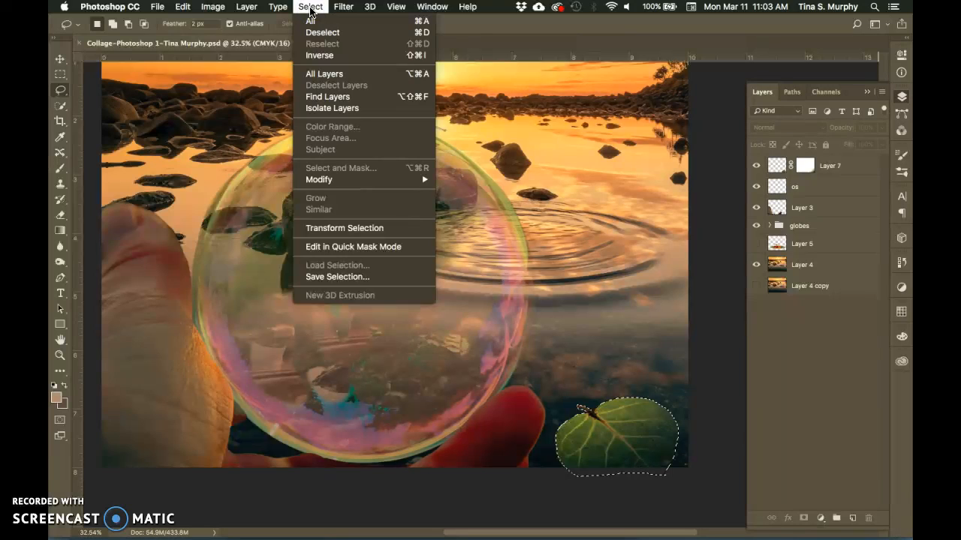
mouse_move(347, 187)
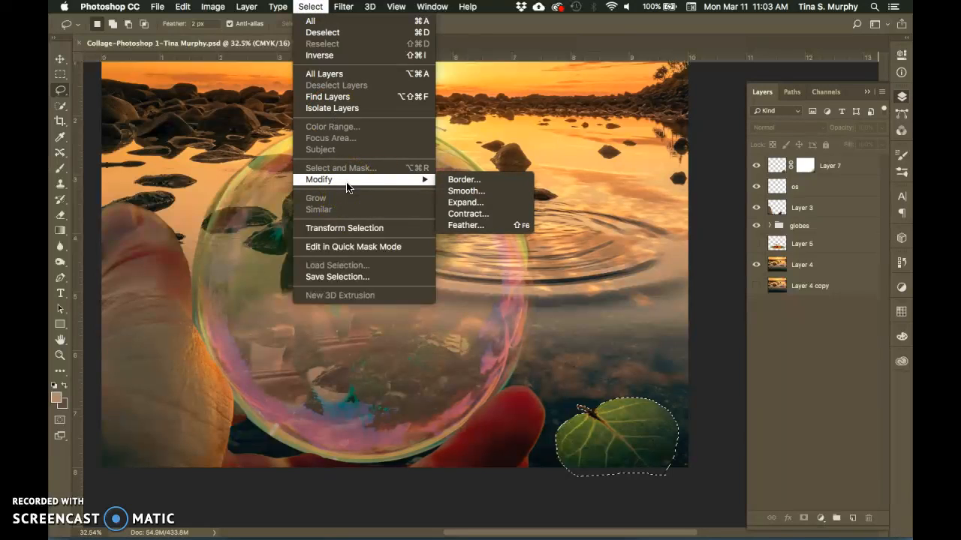
left_click(465, 202)
left_click(450, 256)
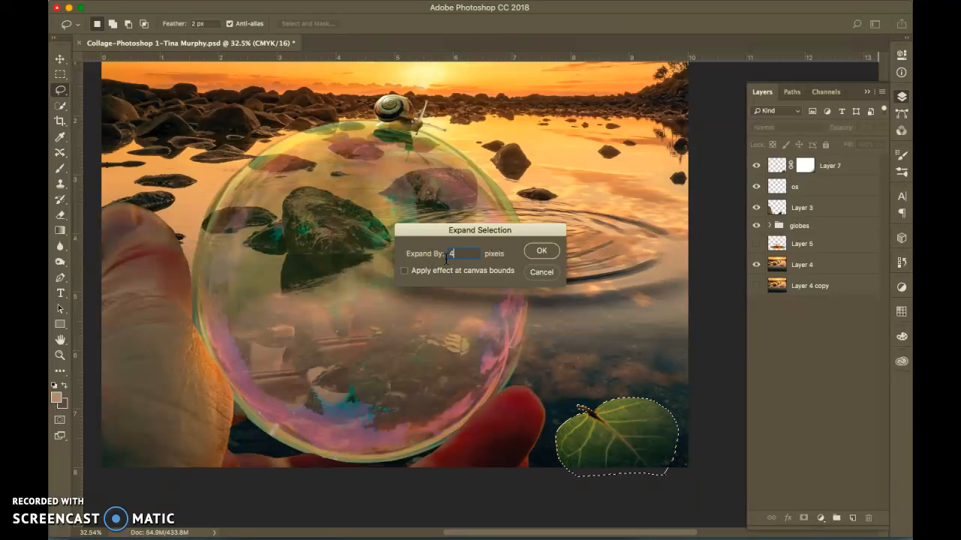
type("4")
left_click(546, 252)
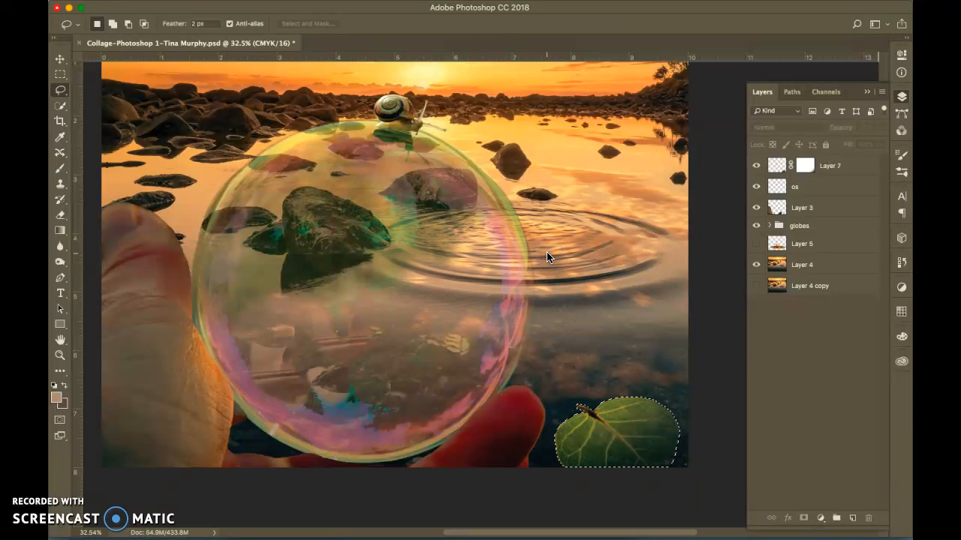
Expand the leaf selection a second time to widen the margin around the leaf.
mouse_move(288, 6)
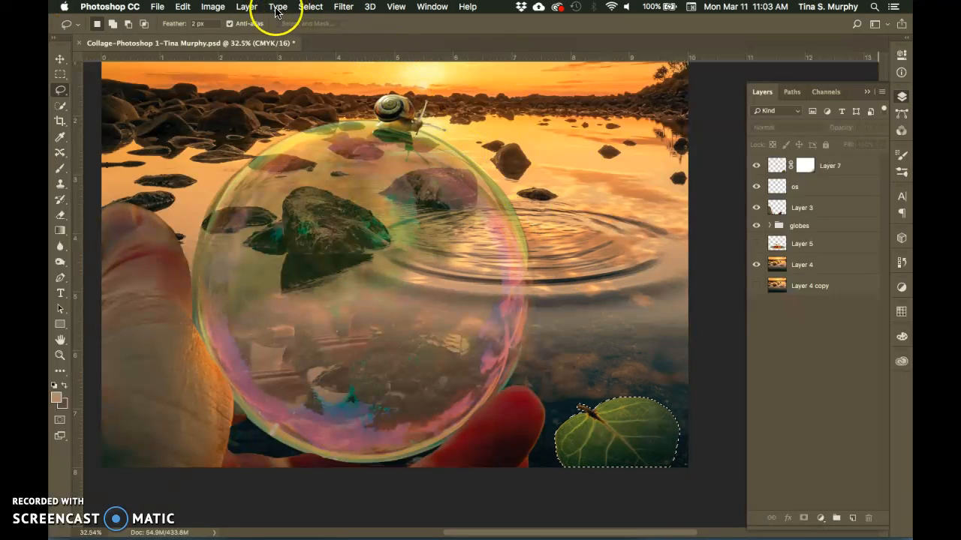
left_click(312, 6)
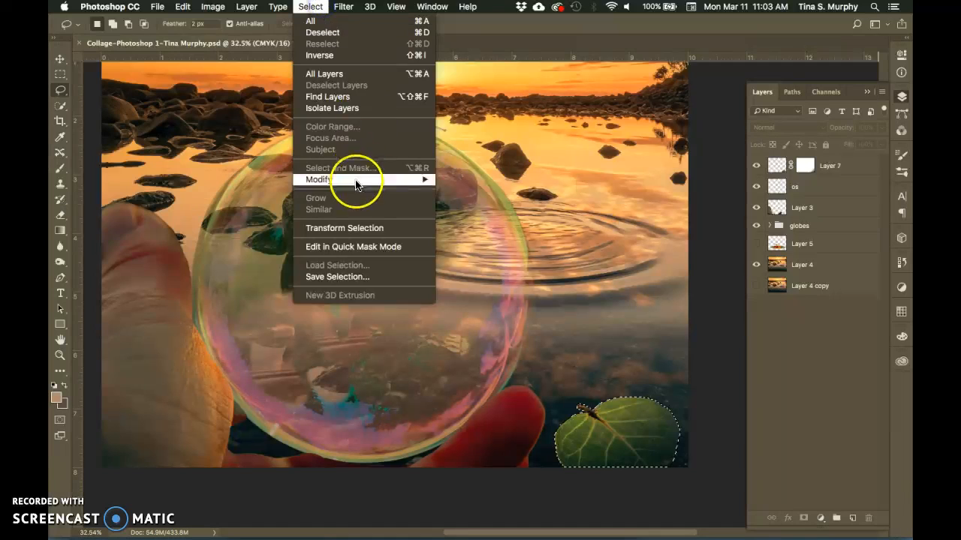
mouse_move(353, 180)
left_click(466, 202)
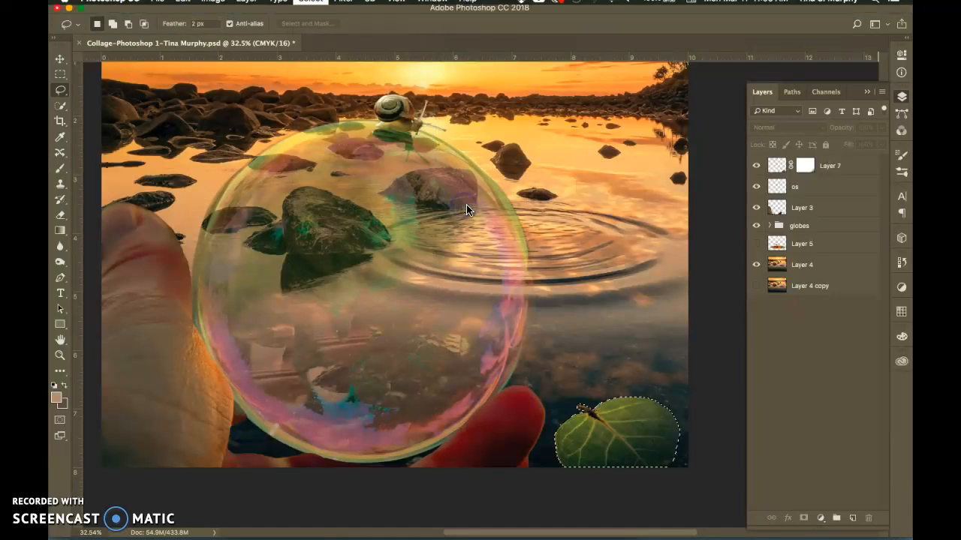
left_click(540, 255)
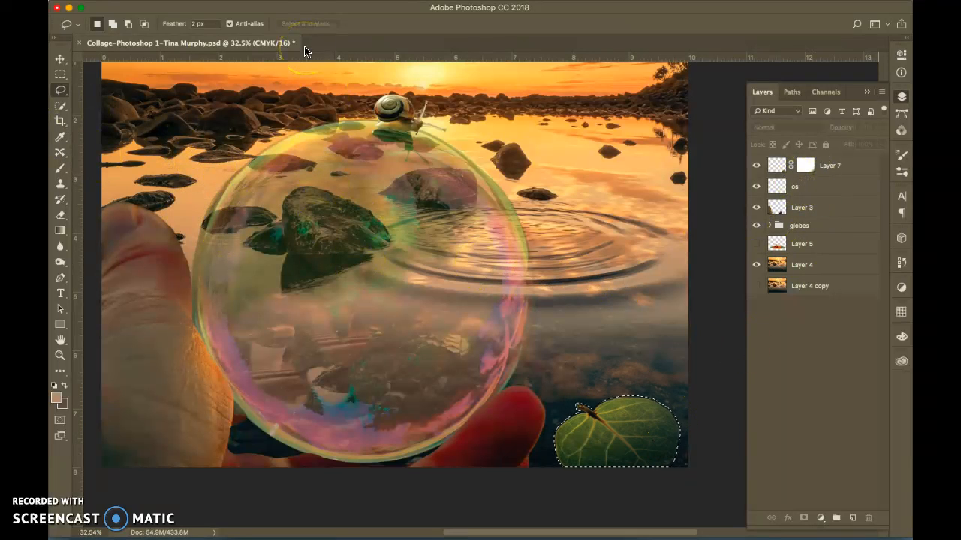
Invert the leaf selection and switch to the Brush tool, keeping Multiply mode at 11% opacity.
key("super+shift+i")
left_click(230, 24)
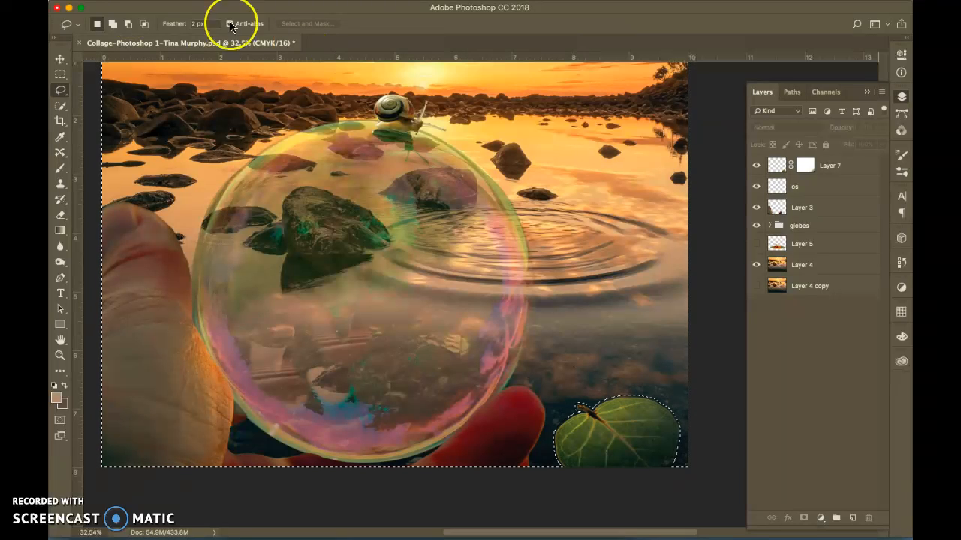
left_click(59, 167)
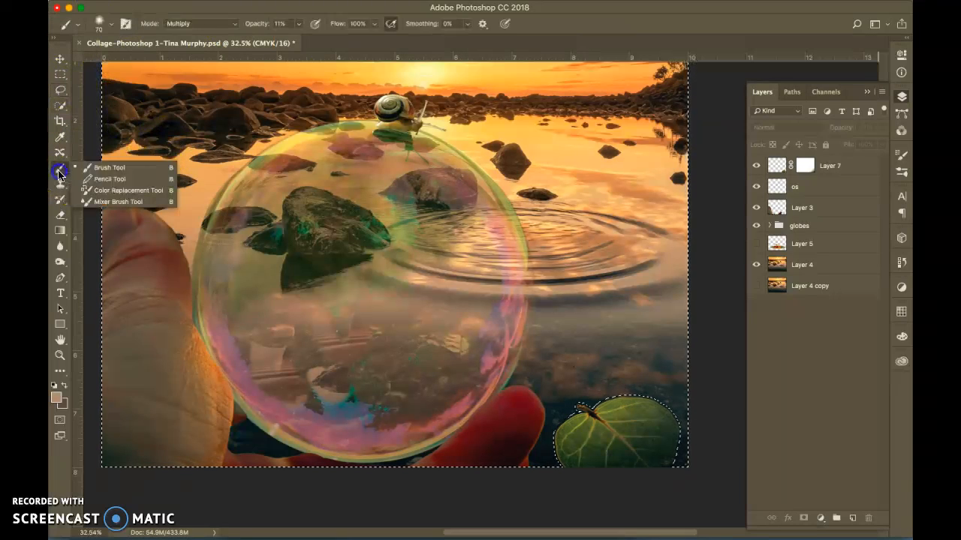
left_click(234, 24)
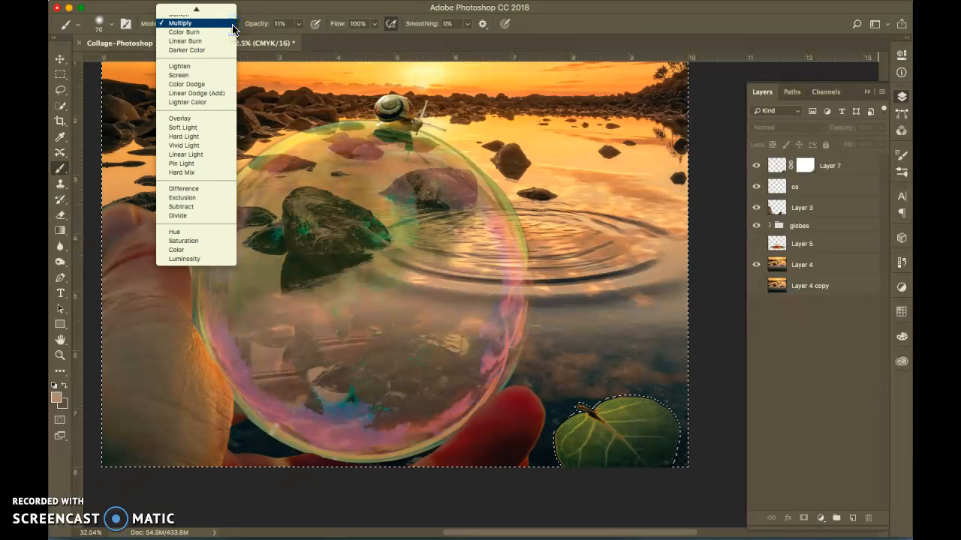
left_click(603, 26)
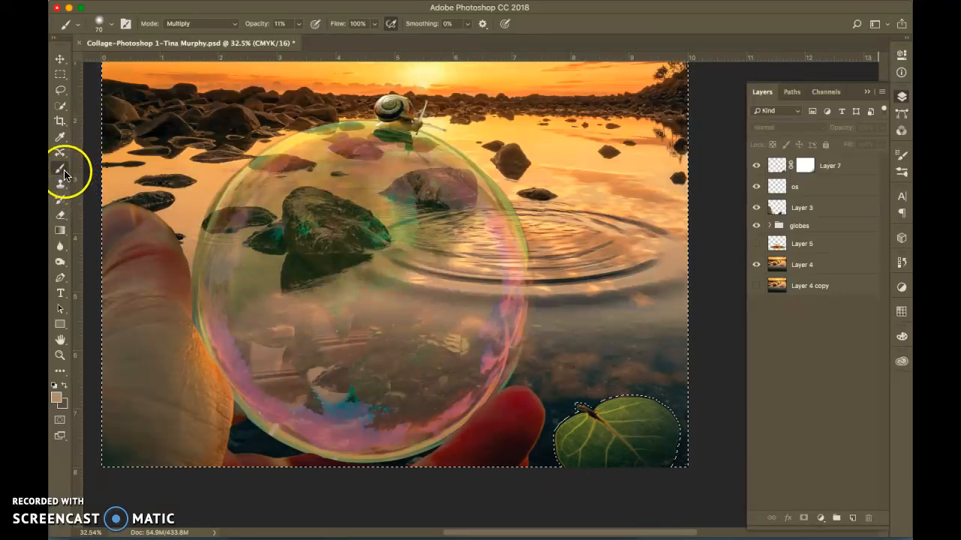
left_click(63, 171)
On the os layer, brush the tan ripple colour around the leaf's outer edge with the selection outline hidden.
left_click(778, 167)
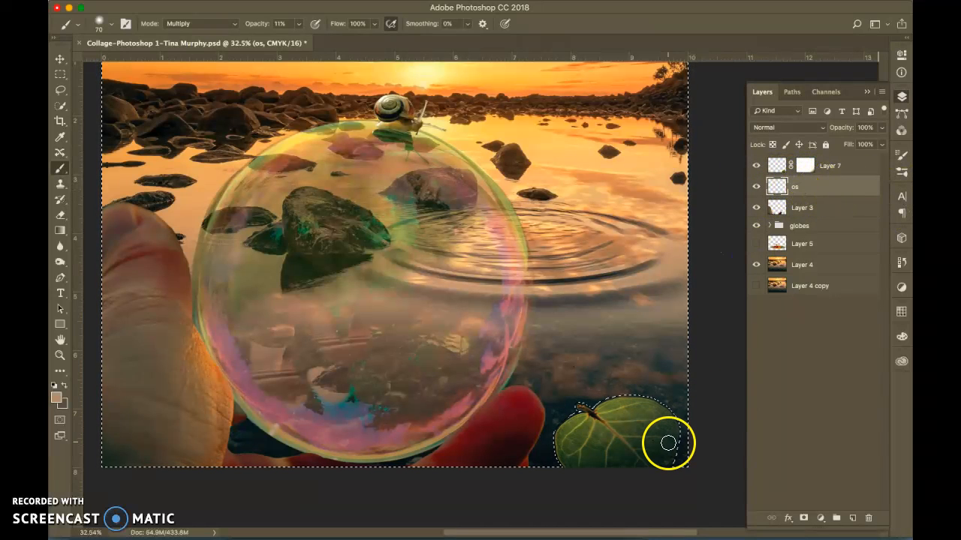
mouse_move(665, 445)
left_mouse_down()
mouse_move(607, 423)
mouse_move(635, 440)
mouse_move(640, 430)
mouse_move(684, 427)
mouse_move(592, 414)
mouse_move(521, 385)
left_mouse_up()
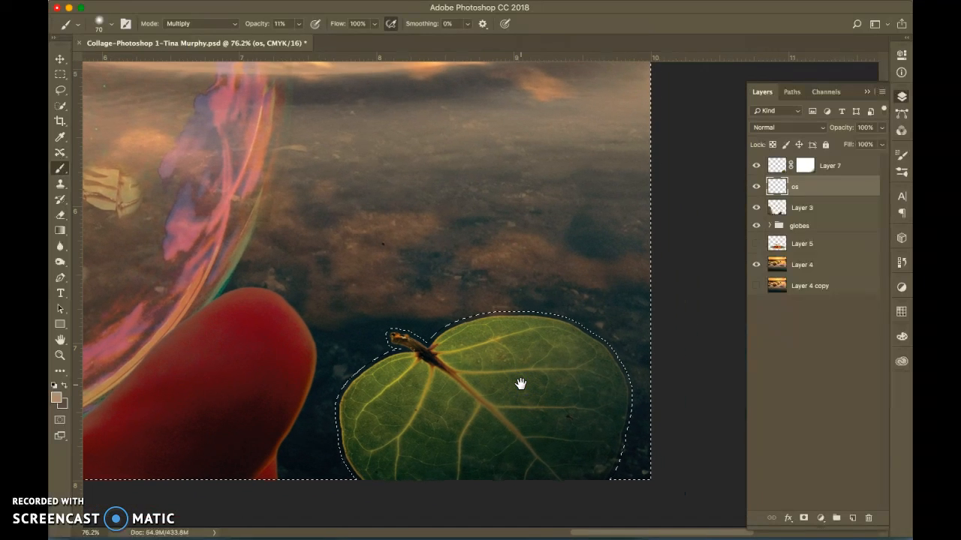
left_click_drag(526, 432, 671, 336)
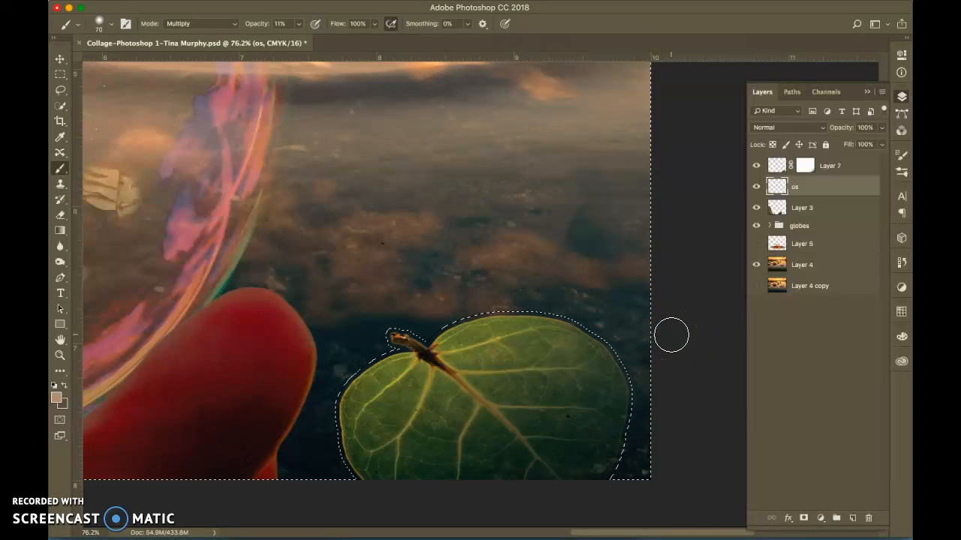
key("super+;")
key("super+h")
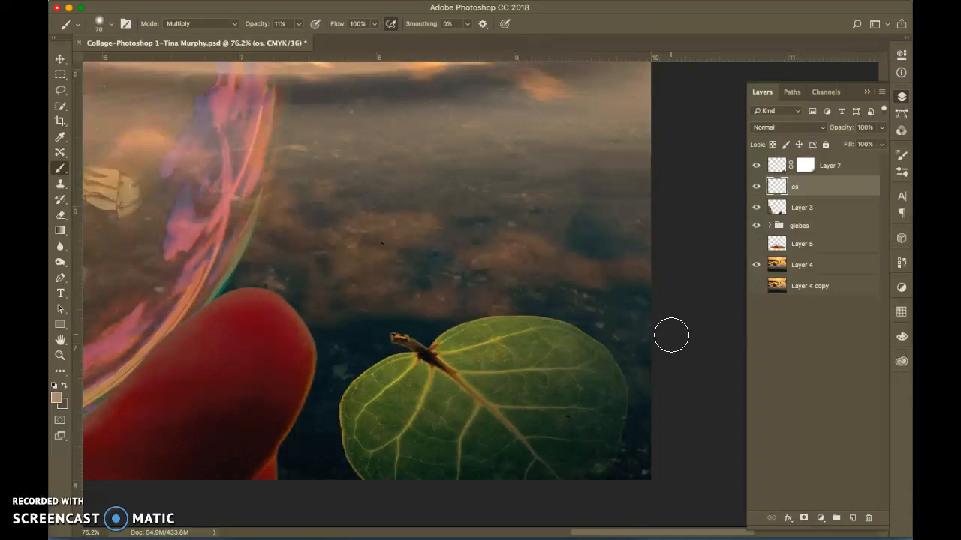
mouse_move(606, 460)
left_mouse_down()
mouse_move(623, 393)
mouse_move(455, 306)
mouse_move(435, 366)
mouse_move(576, 381)
mouse_move(599, 353)
mouse_move(587, 338)
mouse_move(465, 362)
mouse_move(505, 398)
mouse_move(529, 324)
mouse_move(442, 313)
left_mouse_up()
mouse_move(400, 352)
left_mouse_down()
mouse_move(356, 369)
mouse_move(339, 467)
mouse_move(374, 477)
left_mouse_up()
left_click_drag(350, 419, 358, 438)
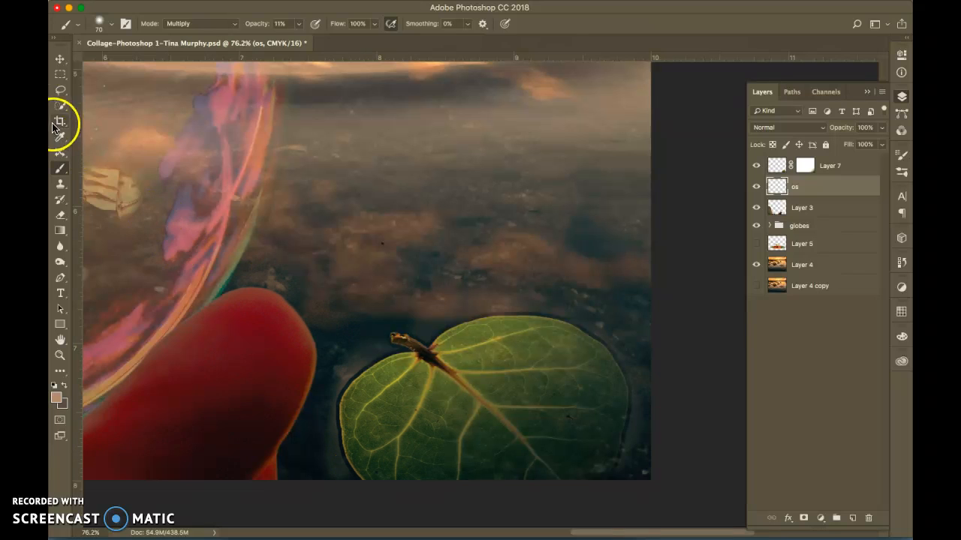
Set the Lasso feather to 20 px and invert the selection back to the leaf.
left_click(60, 90)
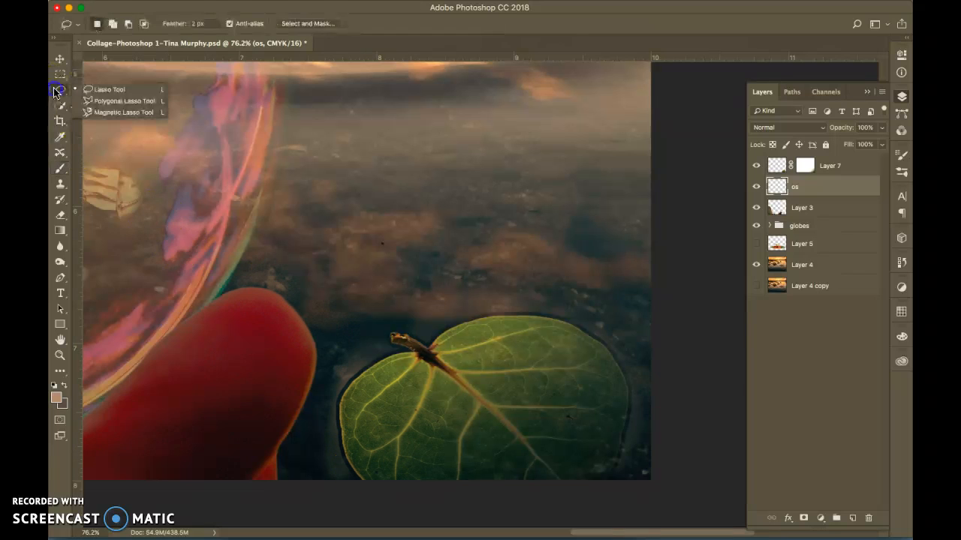
left_click(188, 26)
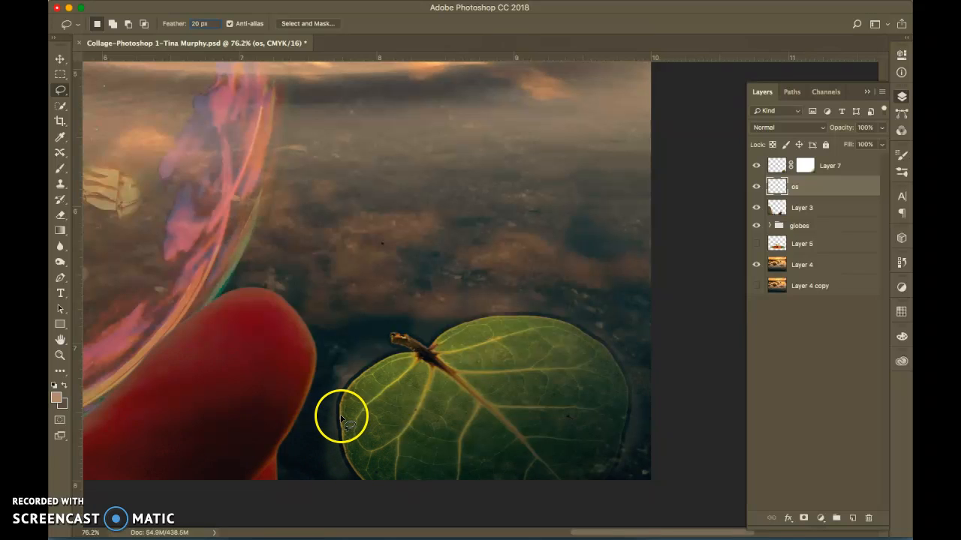
key("super+z")
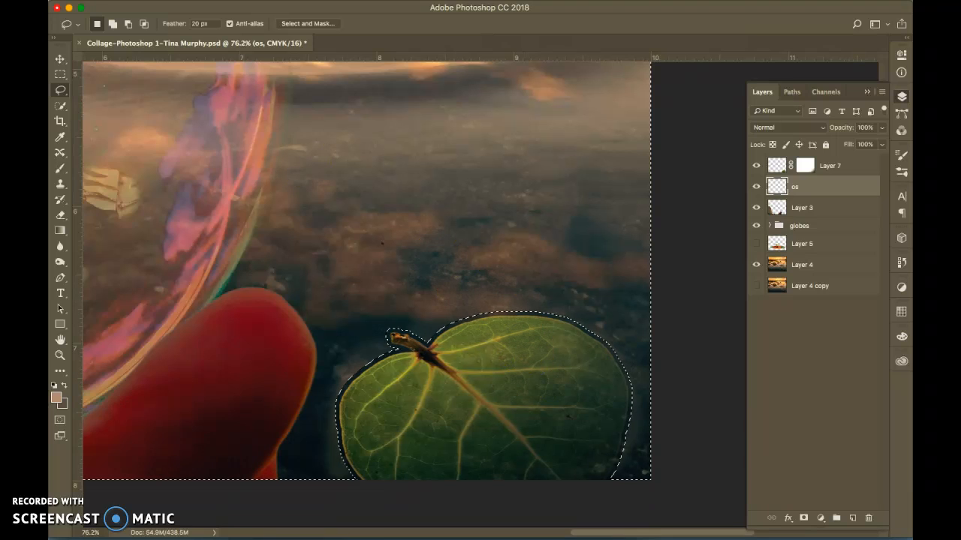
left_click(60, 89)
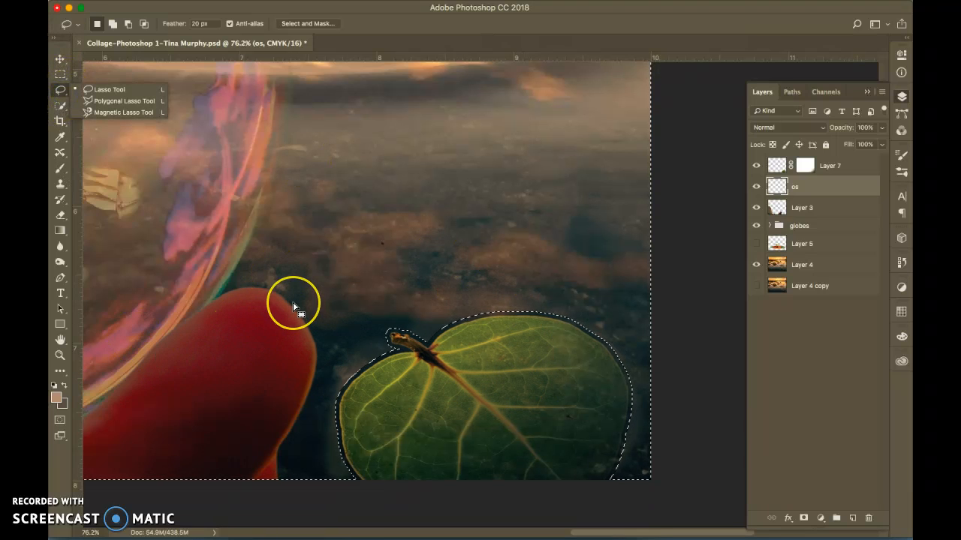
key("shift+super+i")
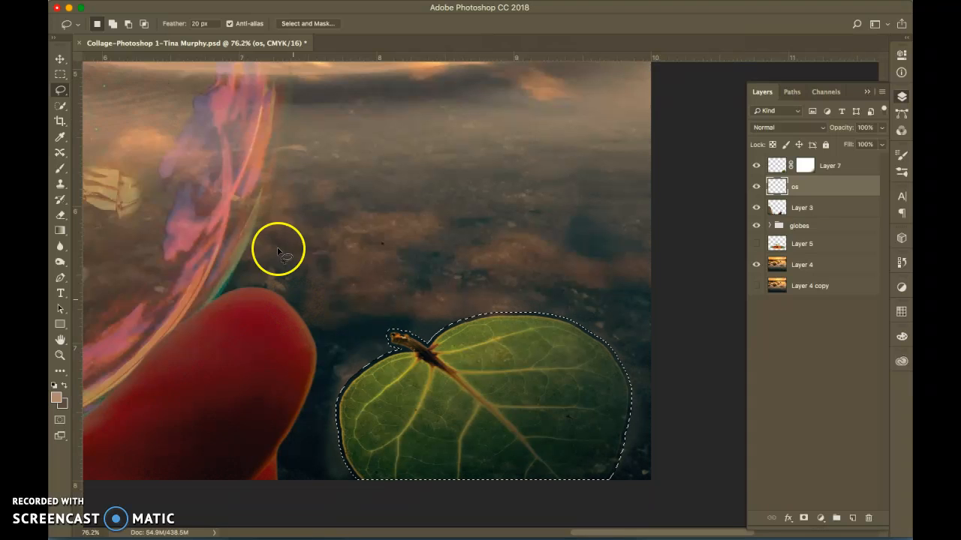
Expand the leaf selection by 10 pixels.
left_click(213, 7)
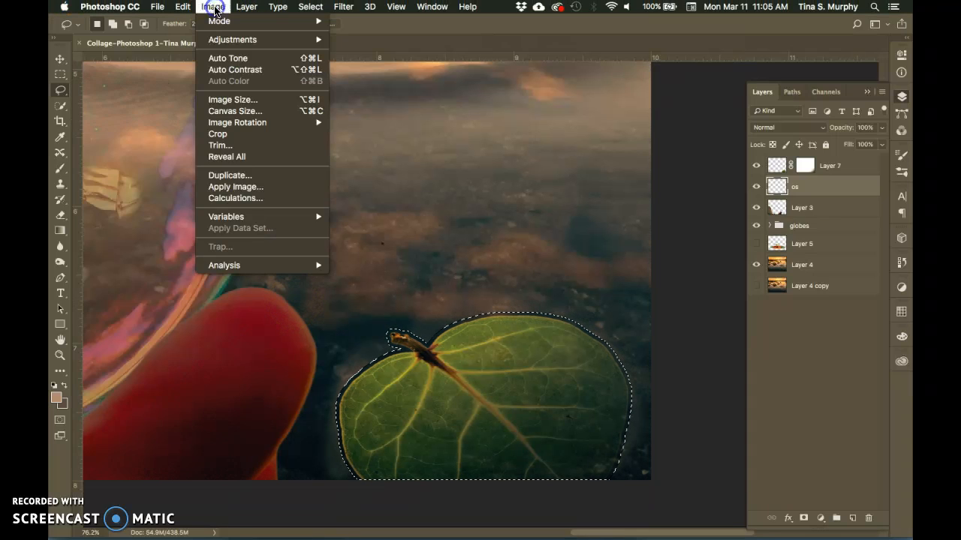
mouse_move(313, 6)
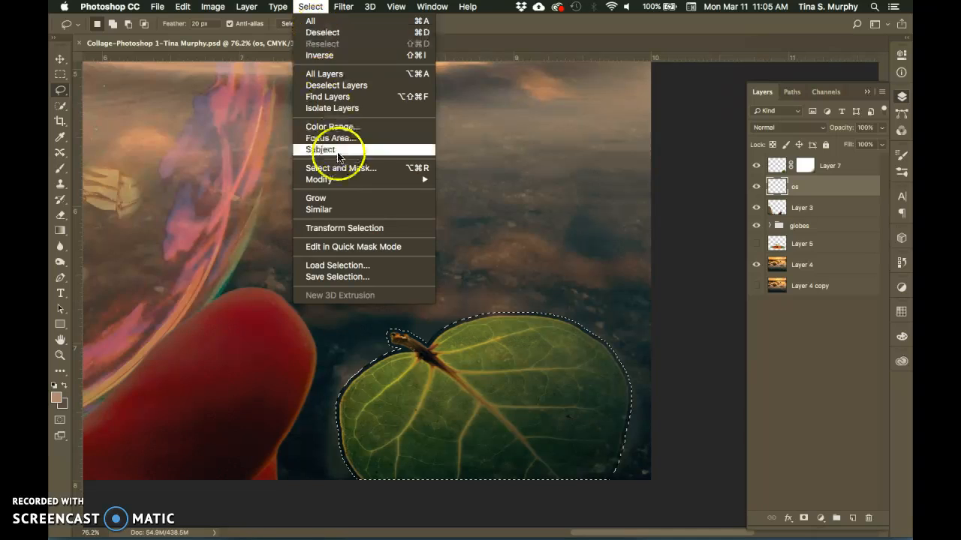
mouse_move(338, 180)
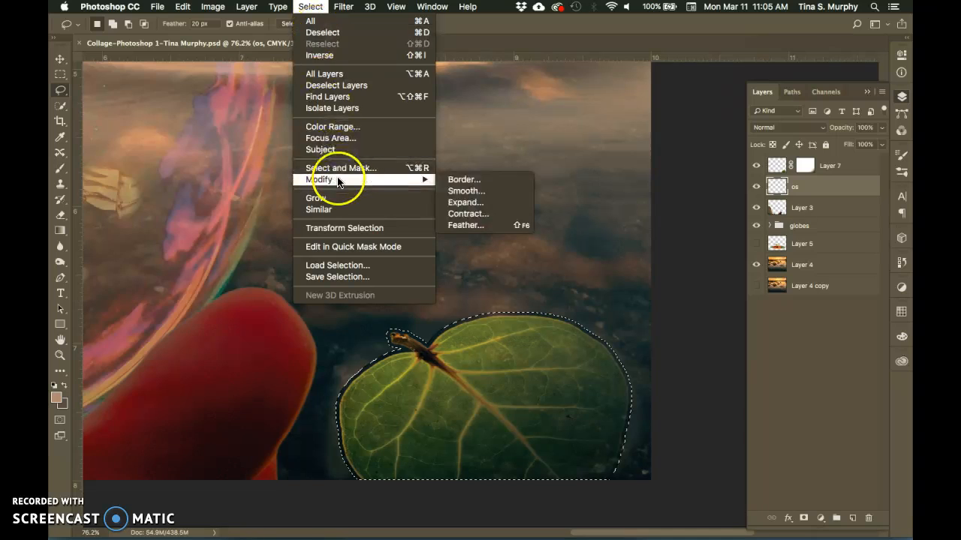
left_click(466, 203)
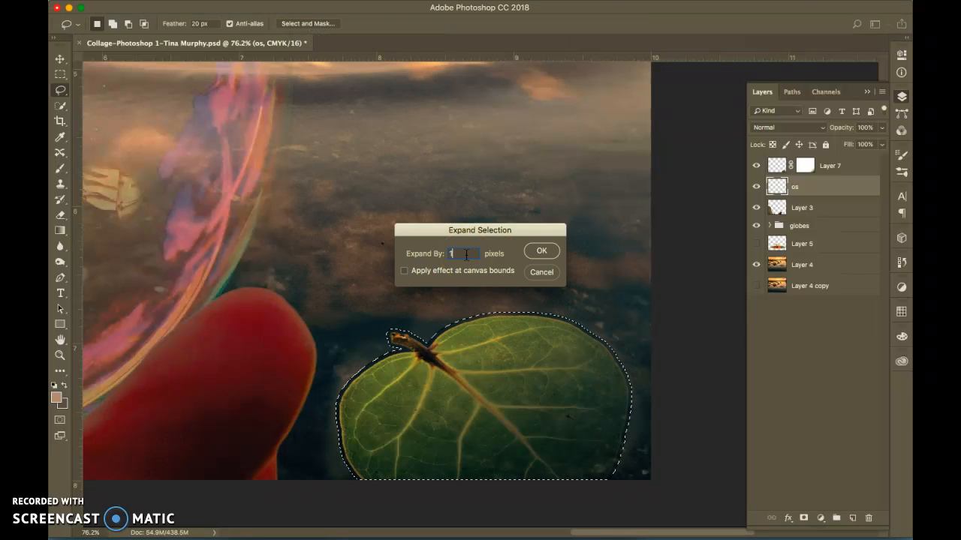
left_click(542, 253)
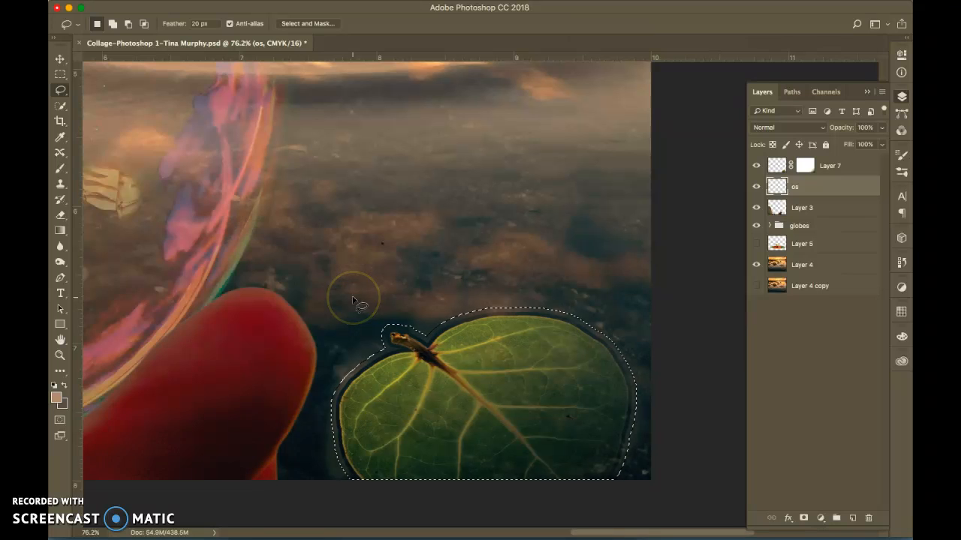
Paint the dark swatch colour around the leaf's edge with the Brush tool, after swapping foreground and background colours and hiding the selection outline.
left_click(60, 172)
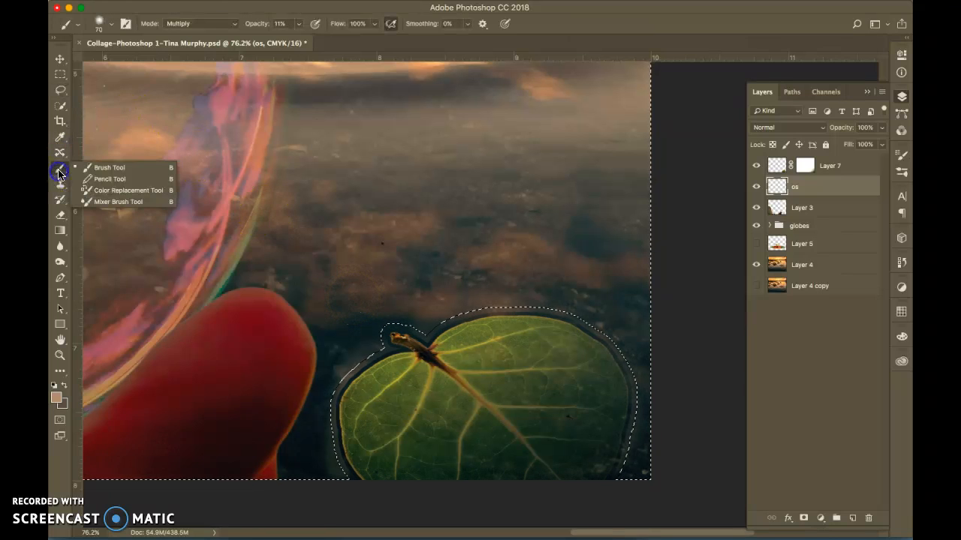
left_click(64, 386)
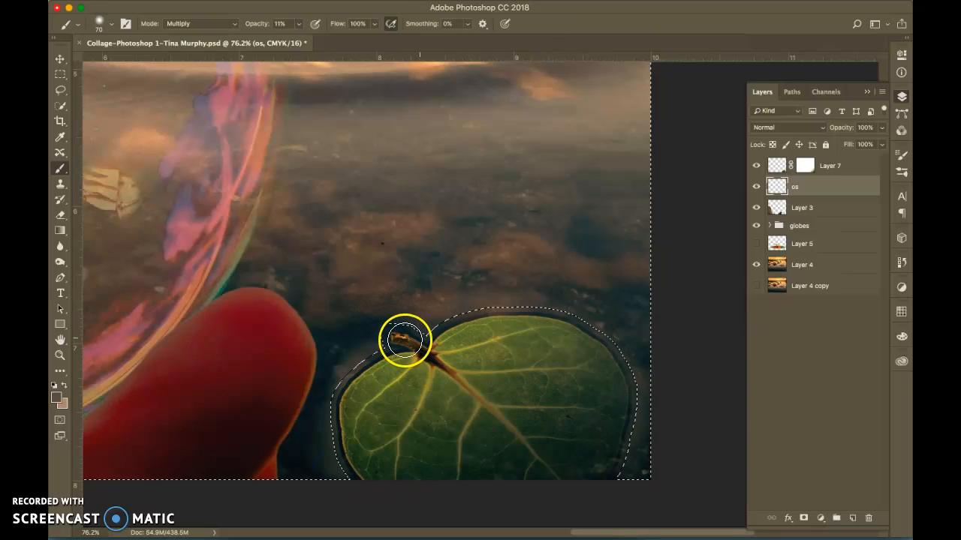
key("super+semicolon")
key("super+h")
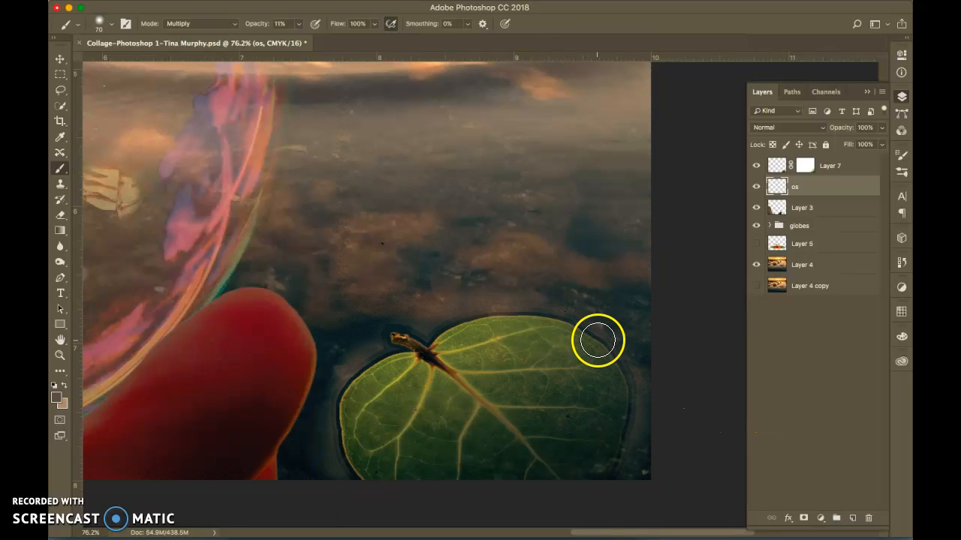
left_click_drag(605, 353, 626, 353)
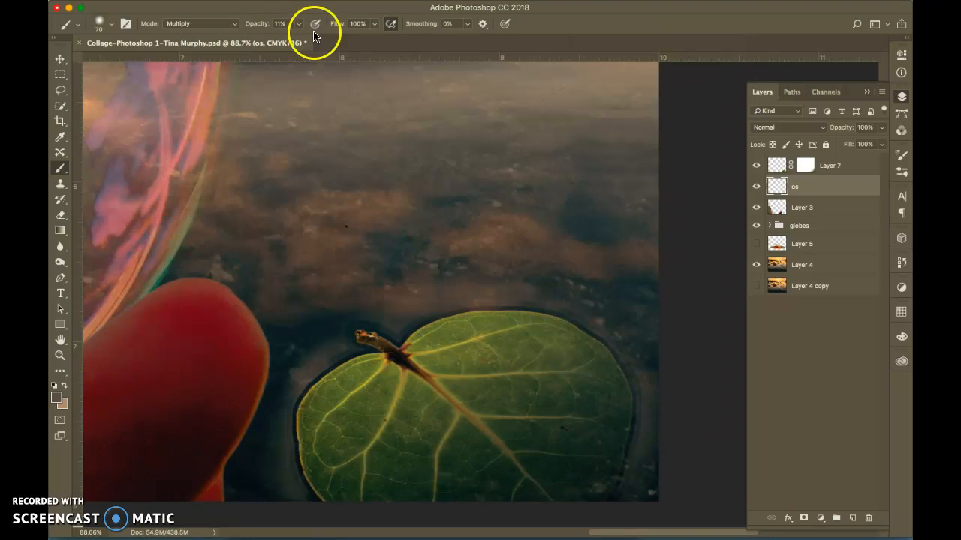
Feather the selection around the leaf by 3 pixels.
mouse_move(356, 2)
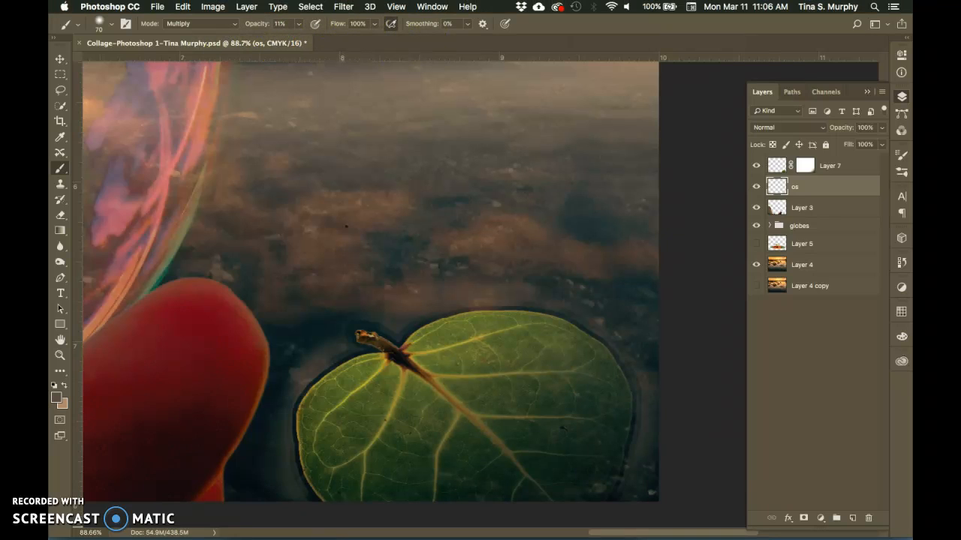
left_click(220, 9)
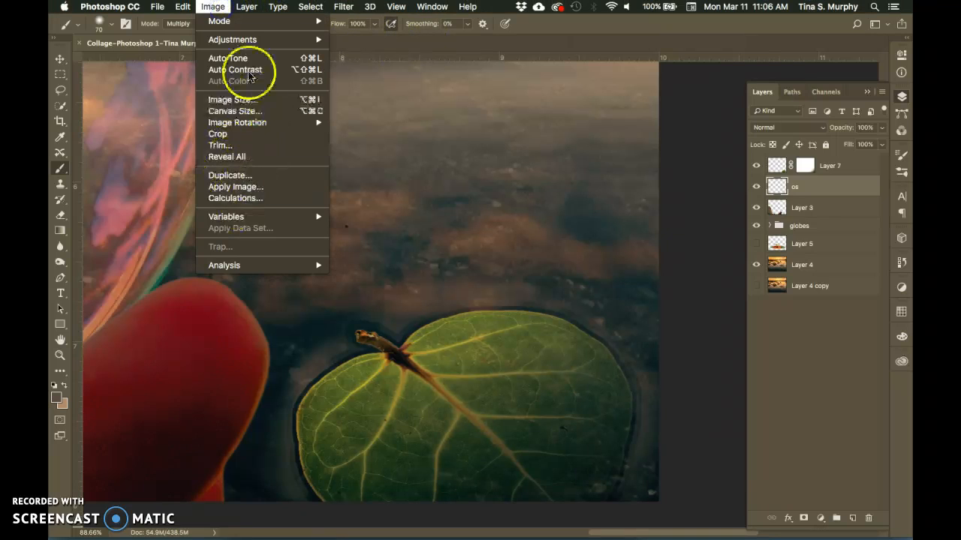
mouse_move(311, 8)
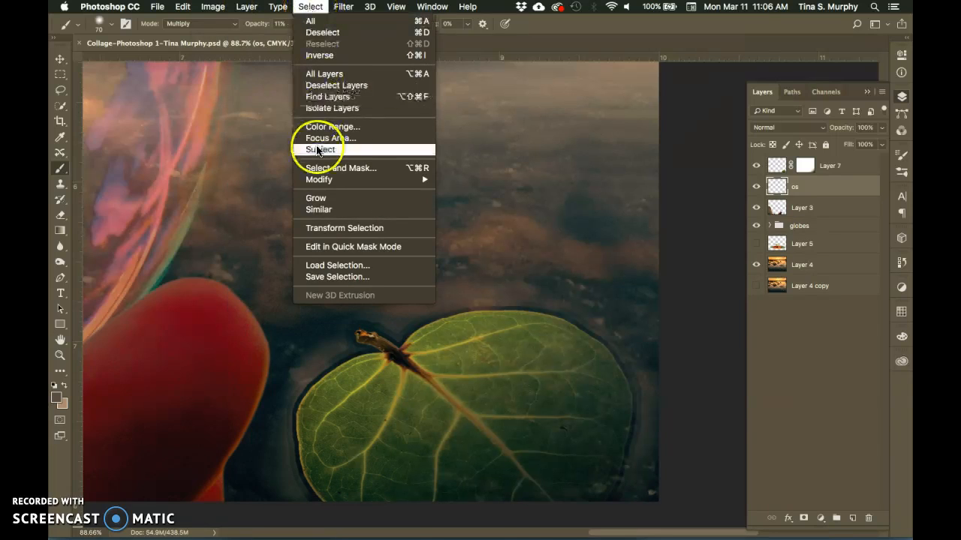
mouse_move(317, 180)
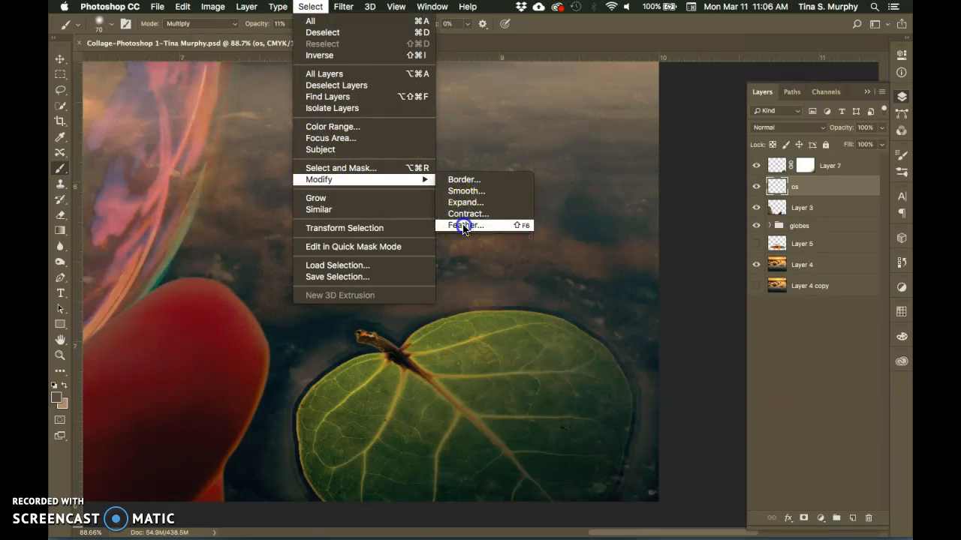
left_click(463, 226)
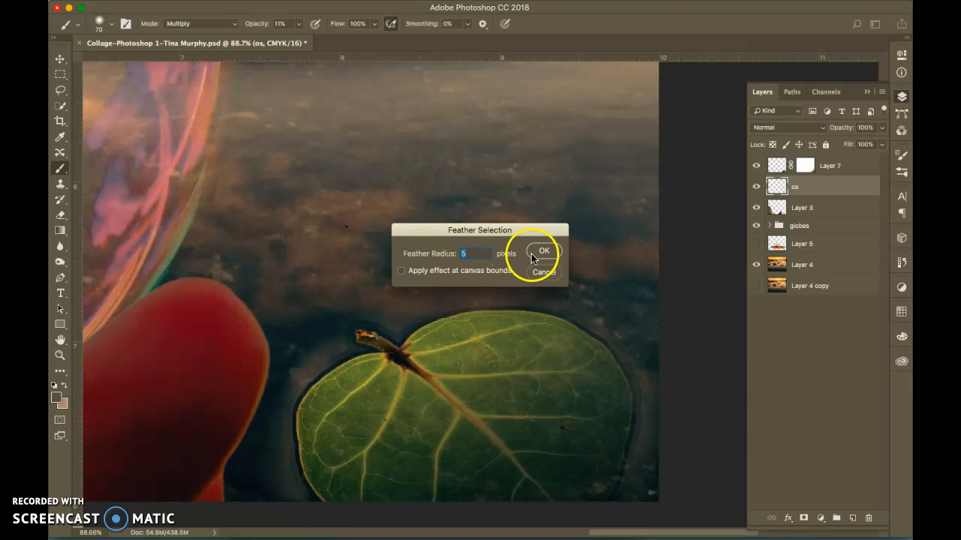
type("3")
left_click(543, 252)
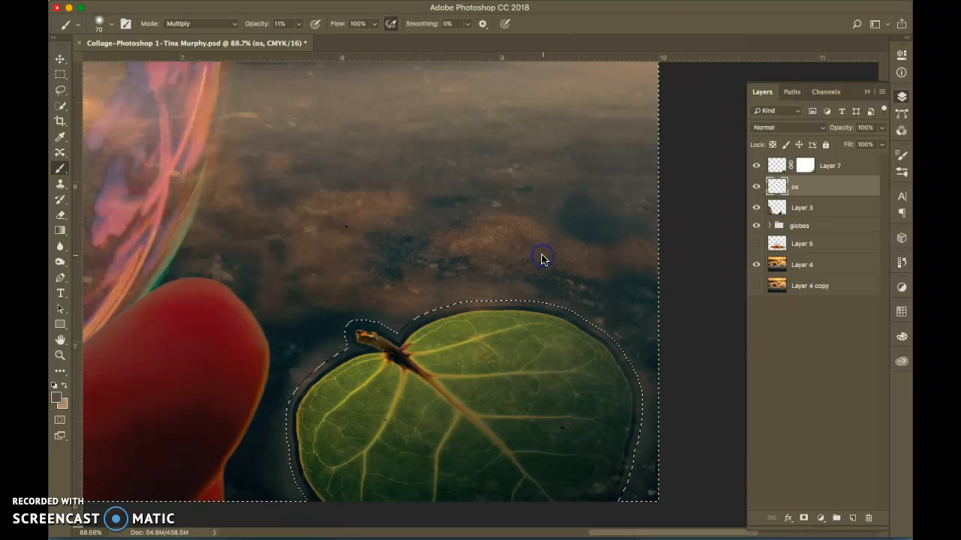
Invert the feathered selection back to the leaf and expand it further outward.
key("super+shift+i")
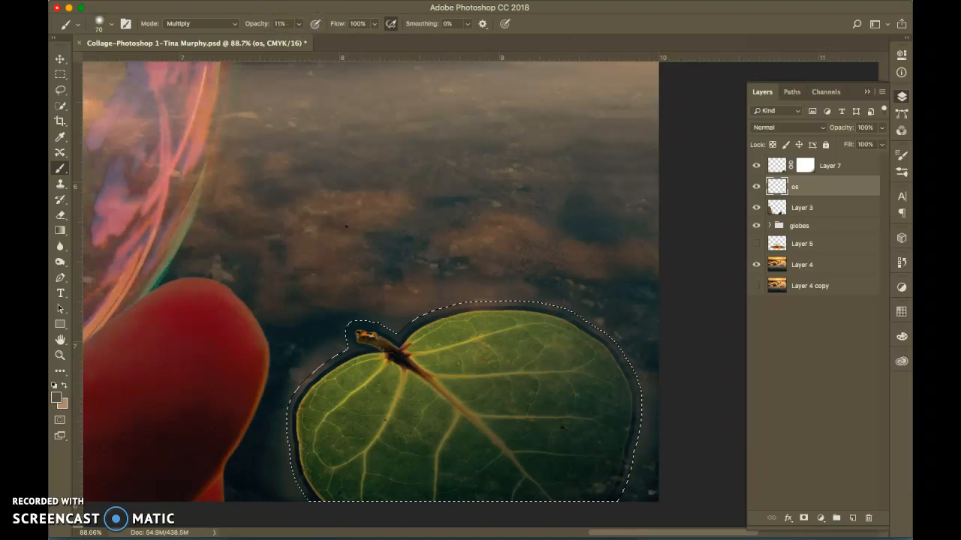
left_click(310, 7)
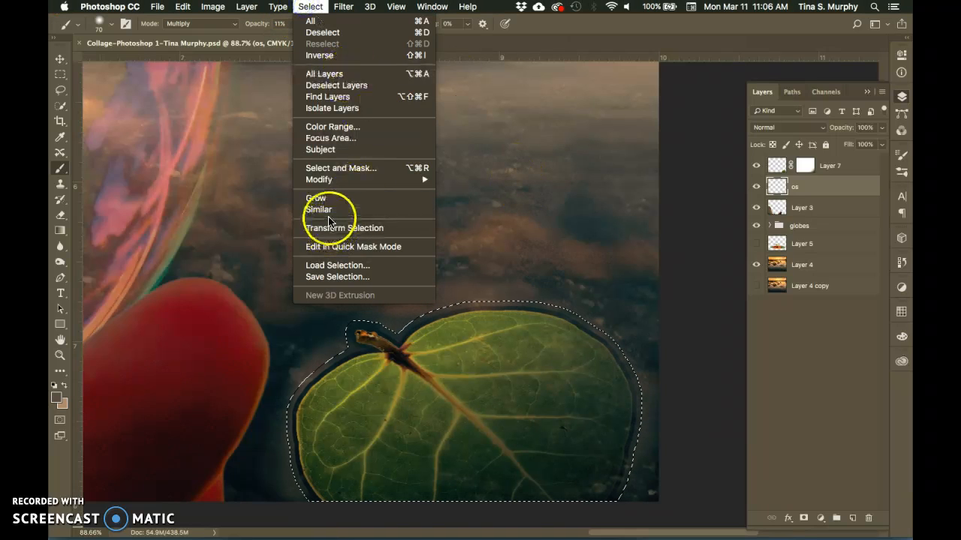
mouse_move(343, 180)
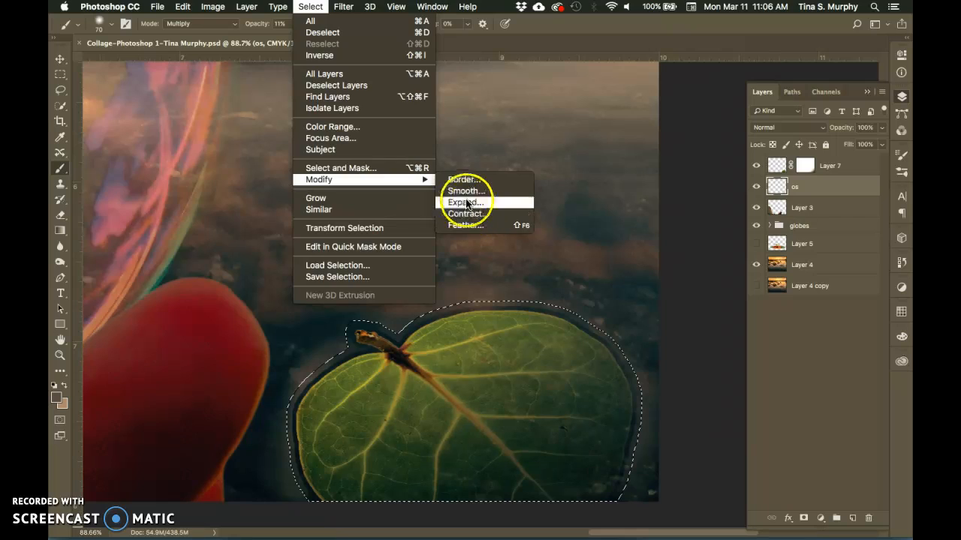
left_click(465, 203)
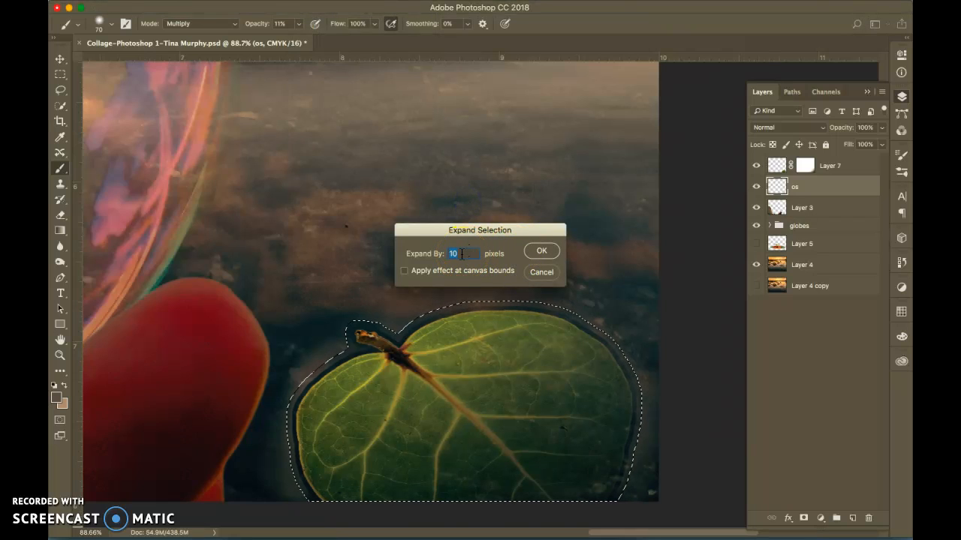
key("Return")
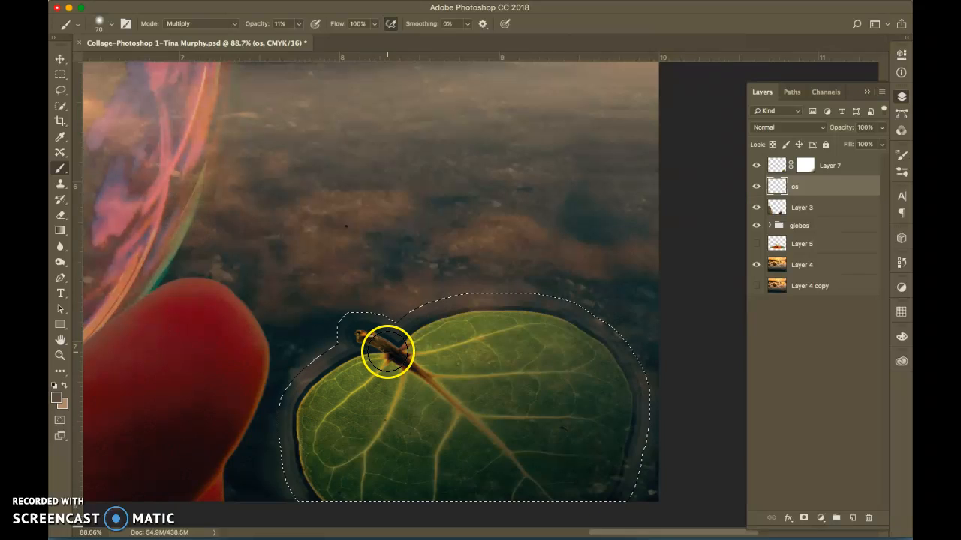
Try painting the tan swatch colour around the leaf inside the expanded selection, with its outline hidden.
left_click(62, 400)
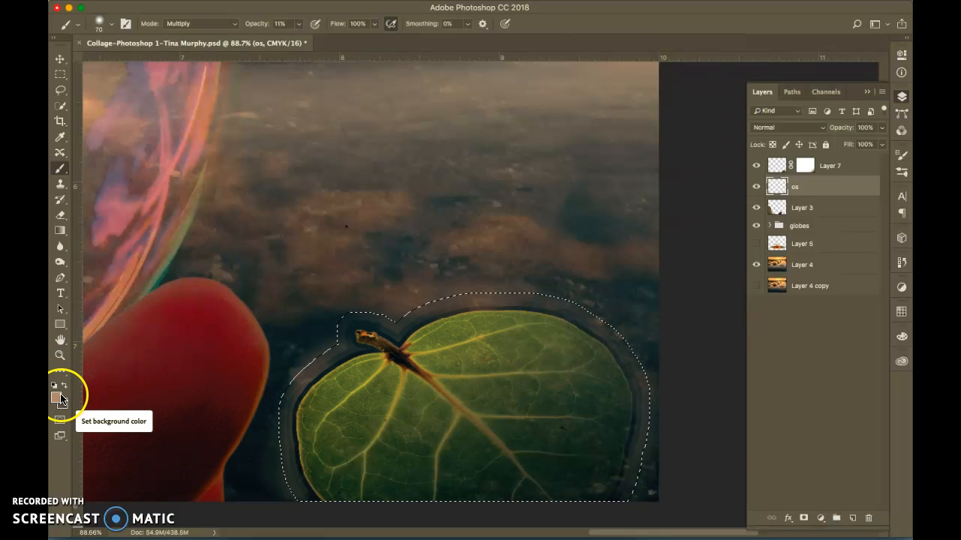
left_click(309, 370)
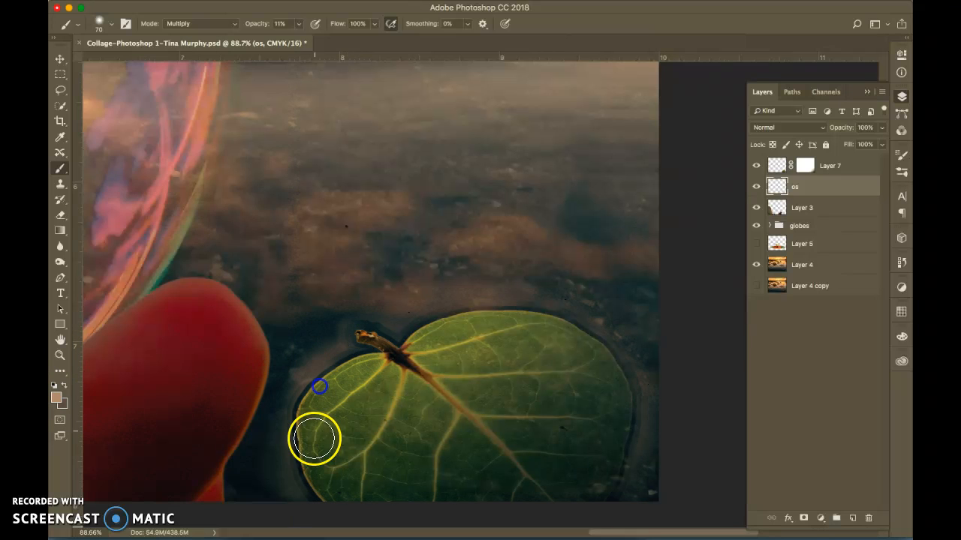
left_click(457, 373)
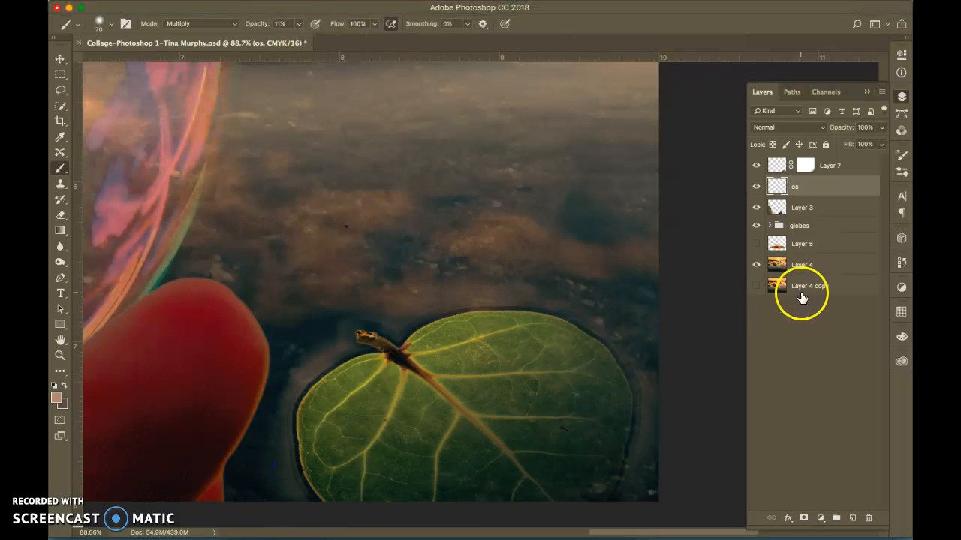
Step back through the history to the Select Inverse state and show the selection outline around the leaf again.
left_click(893, 265)
left_click(837, 499)
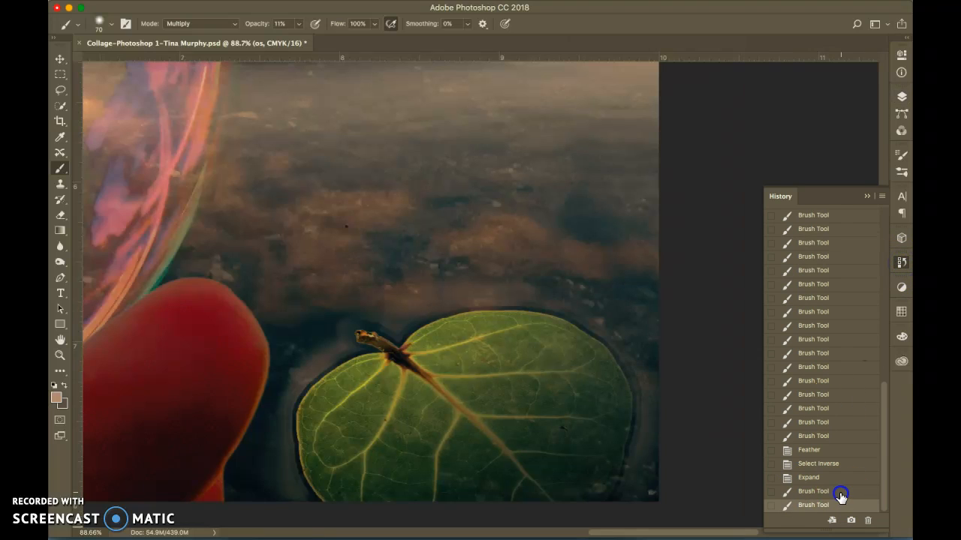
left_click(842, 492)
left_click(840, 479)
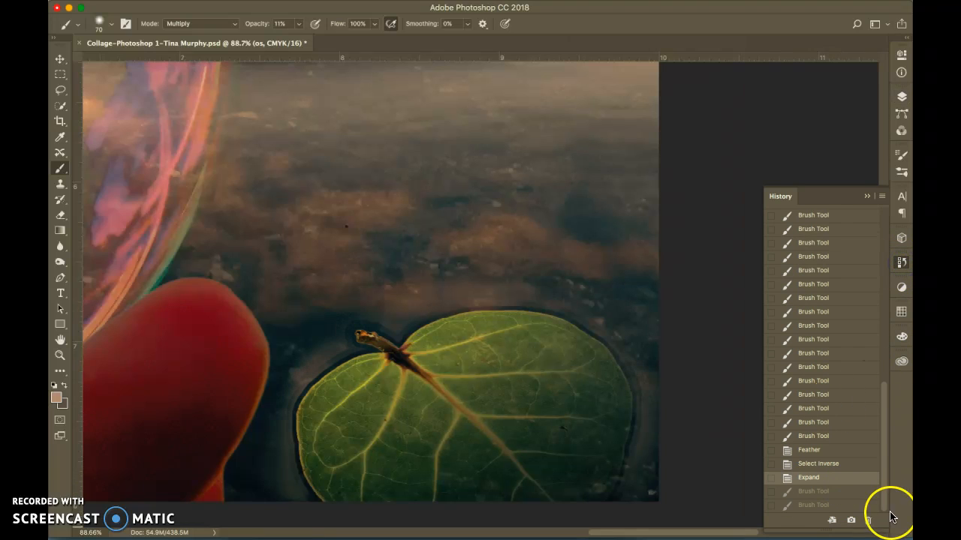
left_click(849, 464)
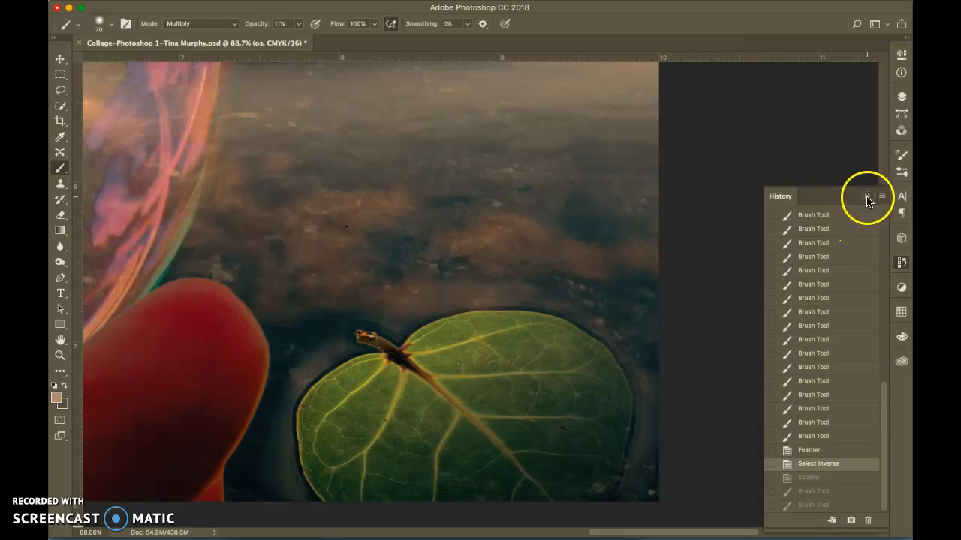
left_click(867, 198)
key("super+h")
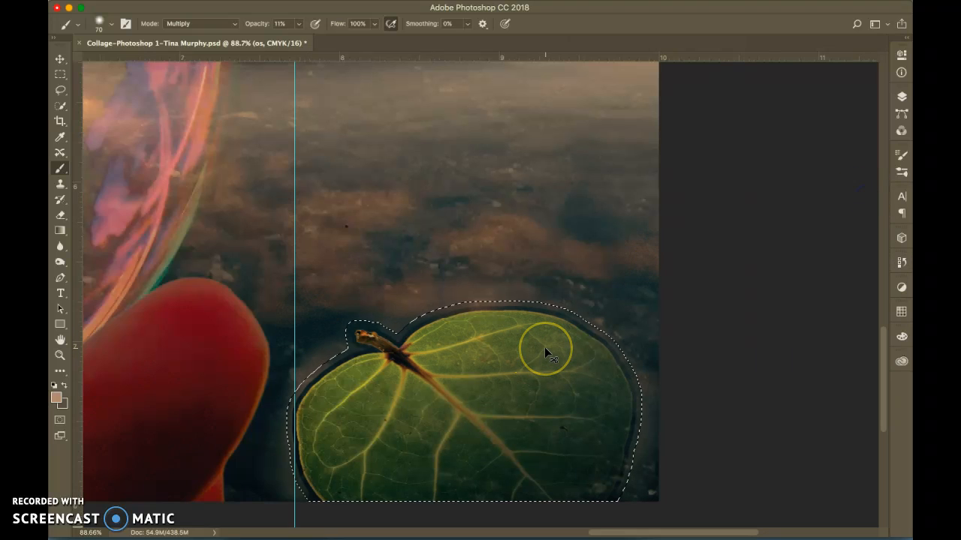
Hide the selection outline and brush the tan swatch colour around the leaf's edge.
mouse_move(353, 390)
left_mouse_down()
mouse_move(337, 364)
mouse_move(350, 354)
left_mouse_up()
key("super+h")
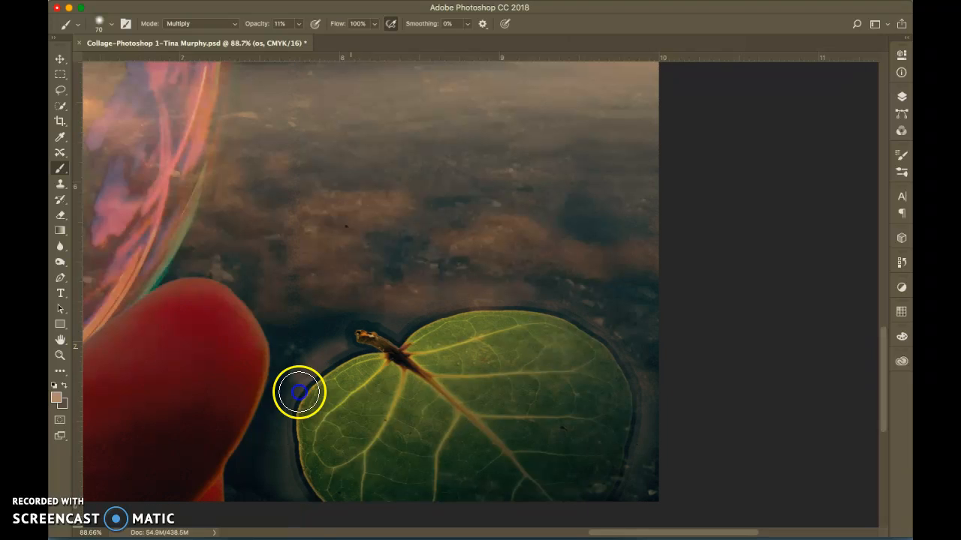
mouse_move(413, 349)
left_mouse_down()
mouse_move(453, 324)
mouse_move(440, 318)
mouse_move(580, 324)
mouse_move(626, 394)
left_mouse_up()
mouse_move(599, 350)
left_mouse_down()
mouse_move(626, 418)
mouse_move(600, 471)
mouse_move(612, 400)
left_mouse_up()
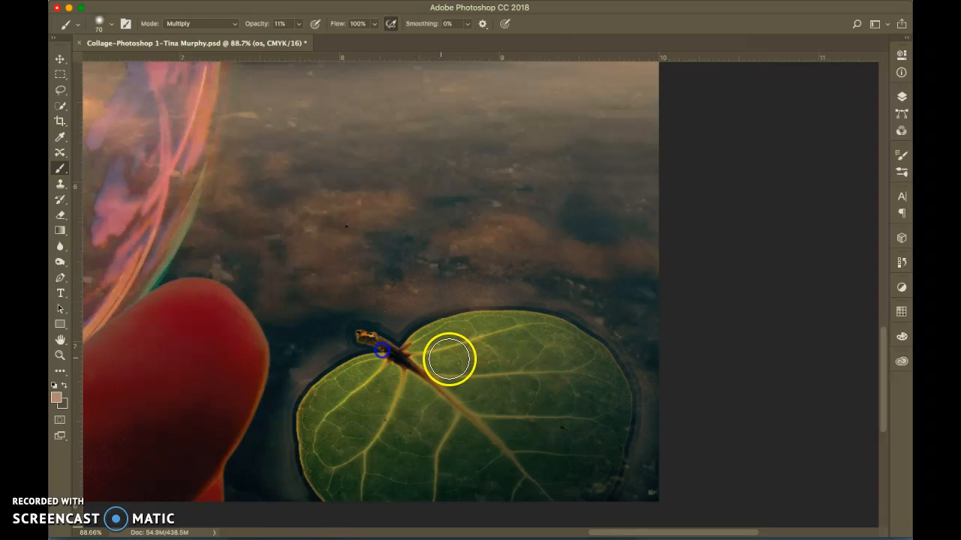
left_click(344, 366)
mouse_move(600, 366)
left_mouse_down()
mouse_move(578, 372)
mouse_move(563, 356)
mouse_move(575, 338)
mouse_move(632, 395)
mouse_move(549, 328)
mouse_move(461, 339)
left_mouse_up()
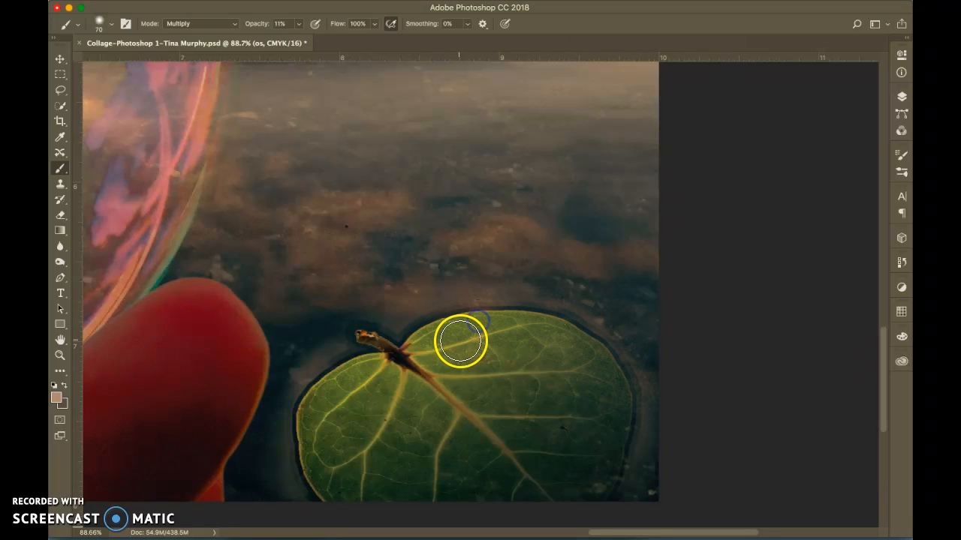
left_click(364, 340)
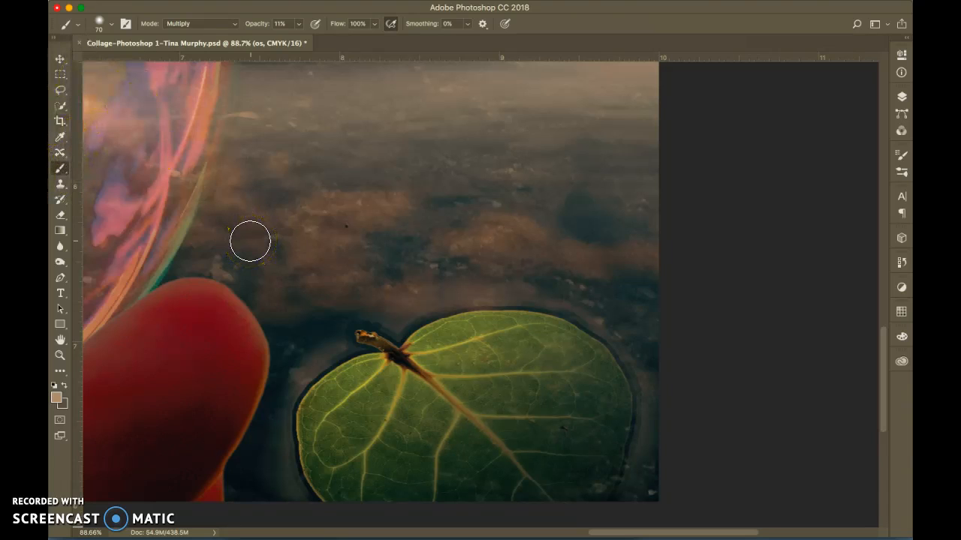
mouse_move(252, 299)
left_mouse_down()
mouse_move(139, 310)
mouse_move(146, 434)
mouse_move(175, 426)
mouse_move(192, 393)
left_mouse_up()
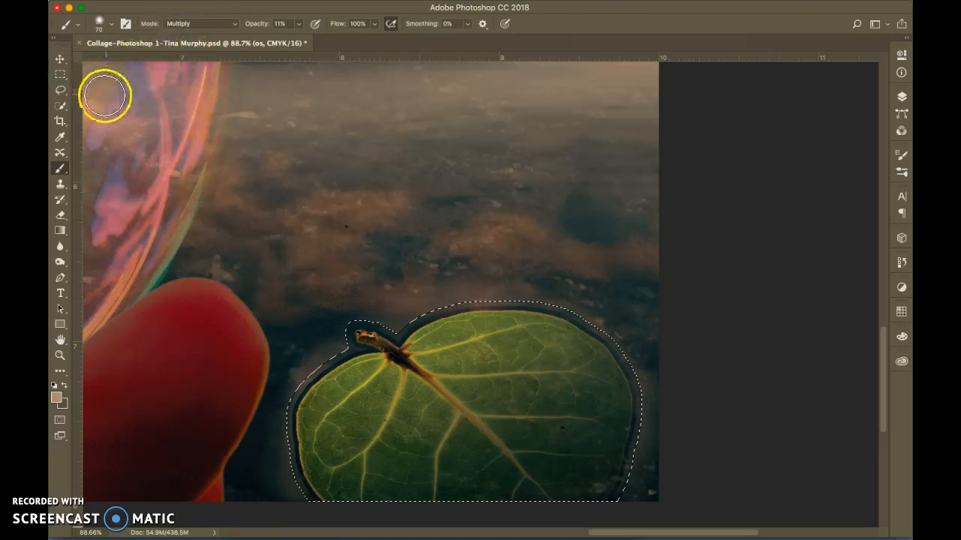
Expand the leaf selection by 25 pixels.
mouse_move(274, 10)
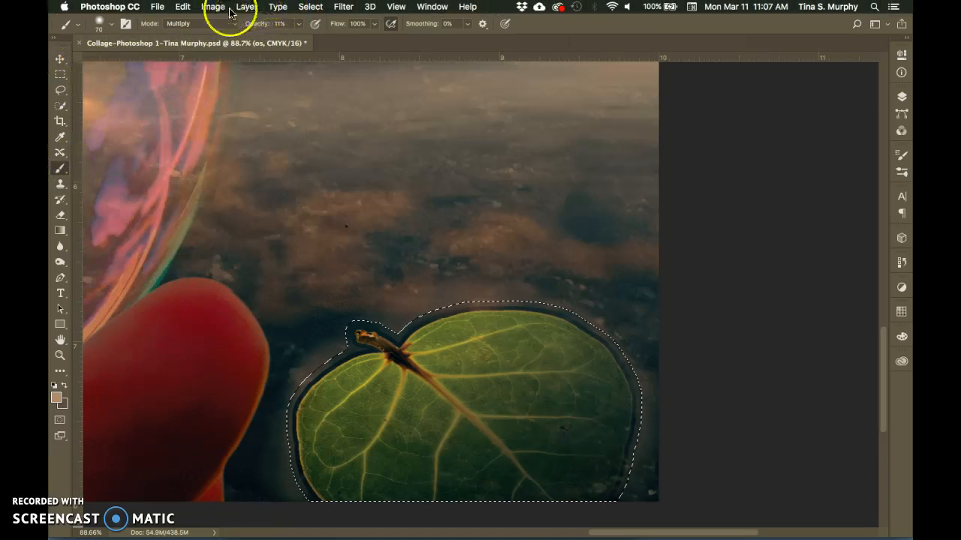
left_click(313, 9)
mouse_move(353, 181)
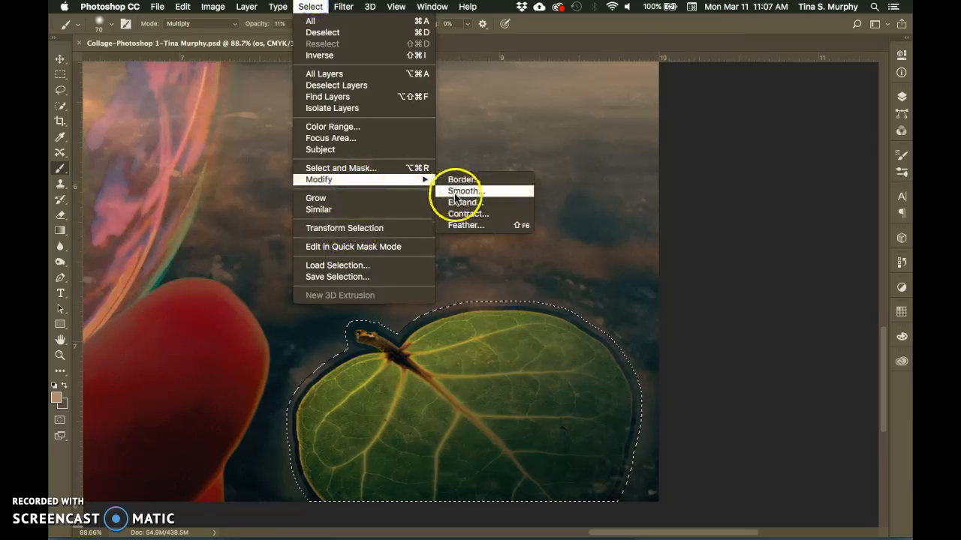
left_click(457, 205)
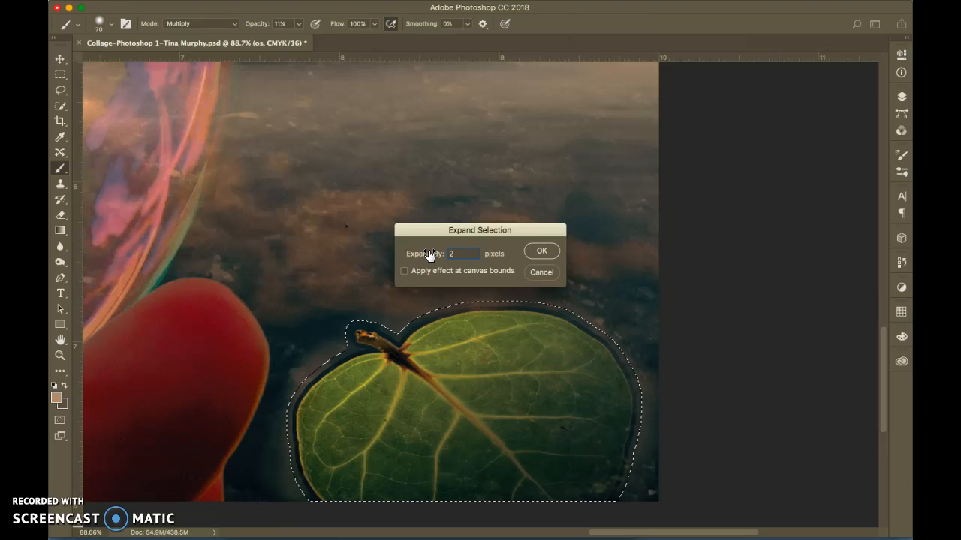
left_click(540, 252)
left_click_drag(542, 257, 552, 308)
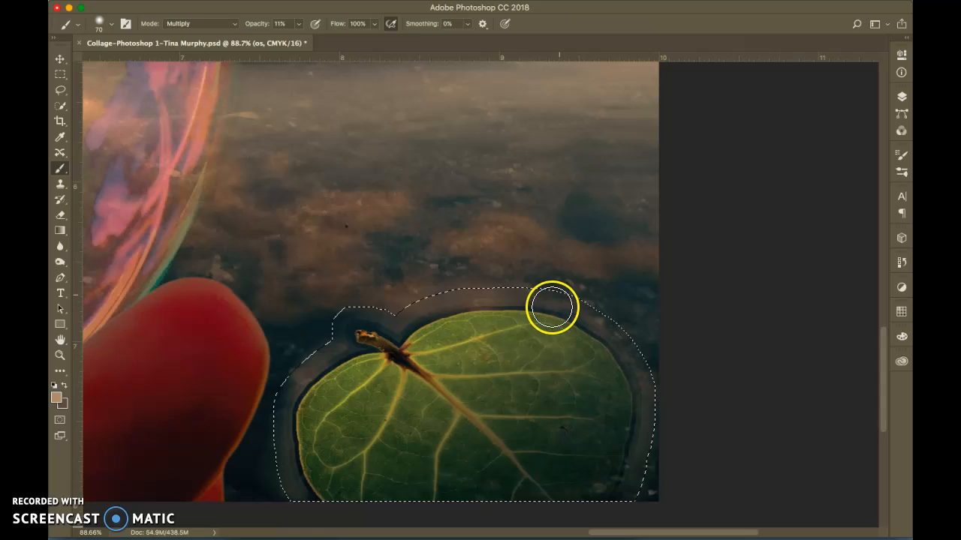
Paint a dark ripple around the leaf with the Brush tool, after swapping to the dark swatch colour and hiding the selection outline and guides.
left_click(63, 387)
key("super+semicolon")
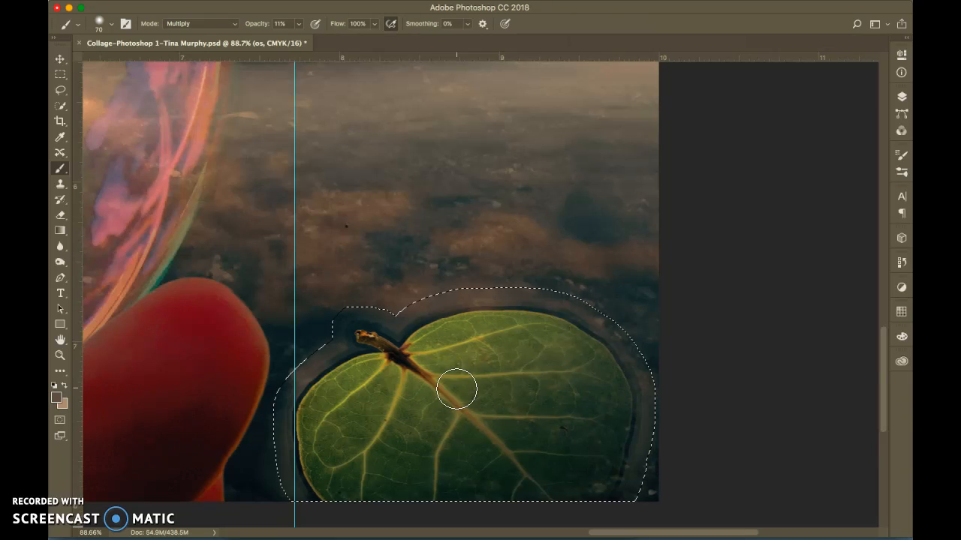
key("super+h")
left_click(315, 332)
left_click(285, 389)
left_click(333, 336)
left_click(280, 451)
left_click(300, 388)
left_click(294, 500)
left_click(322, 470)
left_click(314, 380)
left_click(371, 322)
left_click(386, 346)
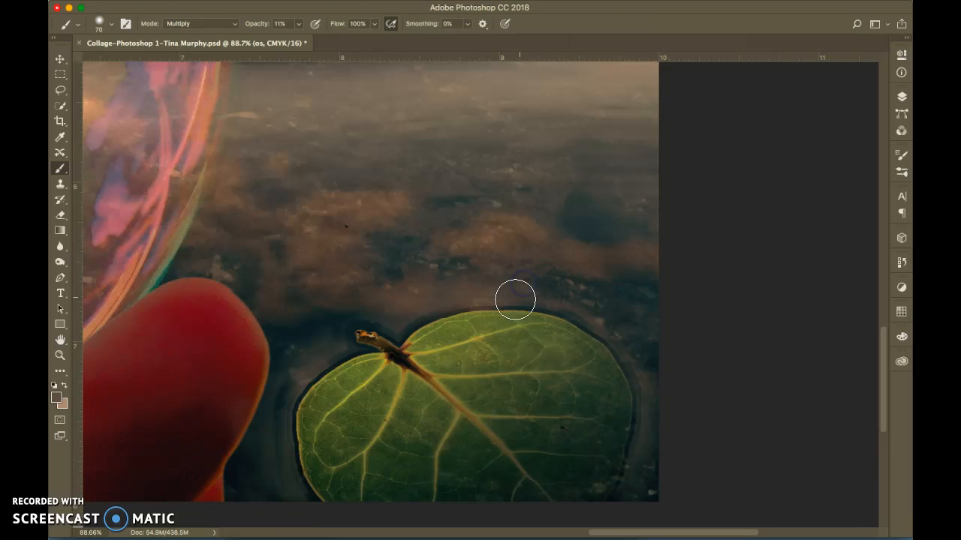
left_click(605, 371)
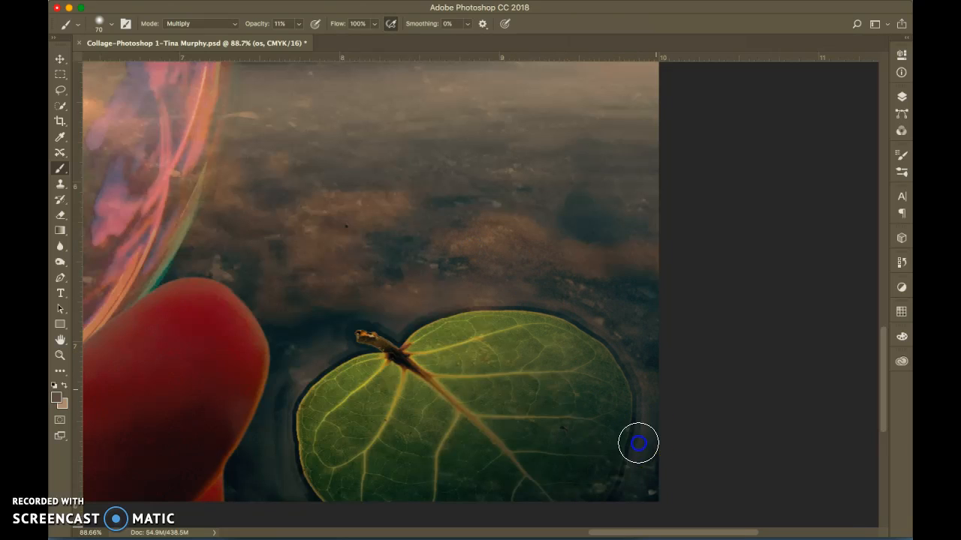
left_click(208, 422)
Set the foreground colour to the darker shade #2d292e.
left_click(77, 408)
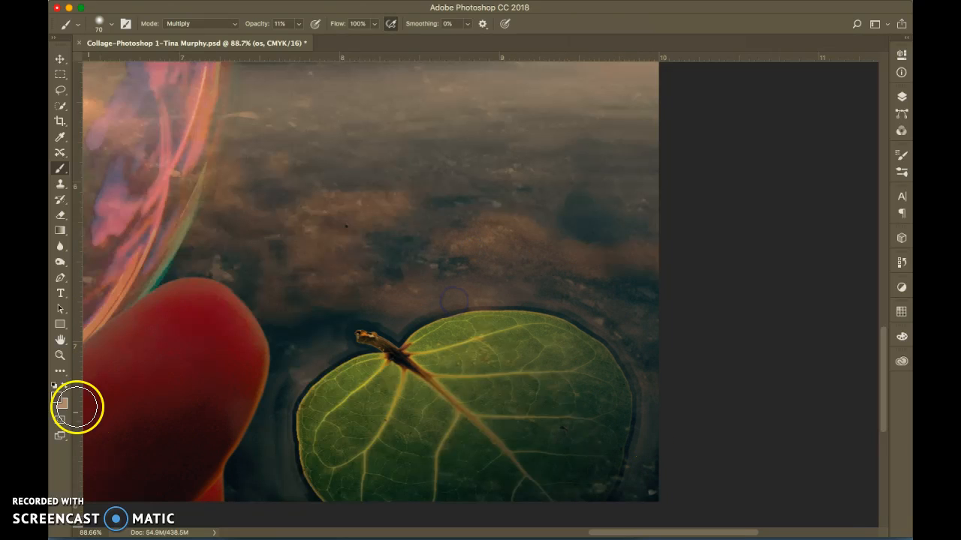
left_click(343, 300)
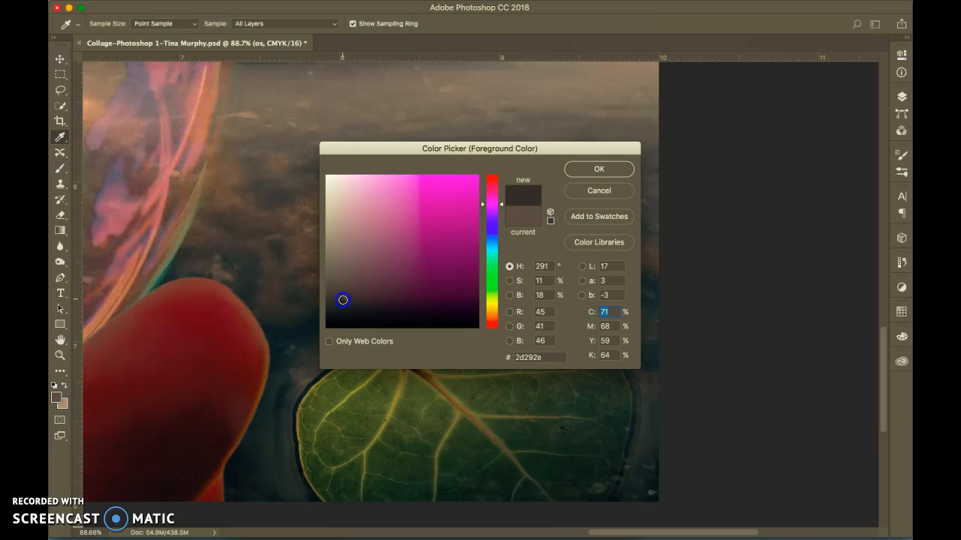
left_click(616, 168)
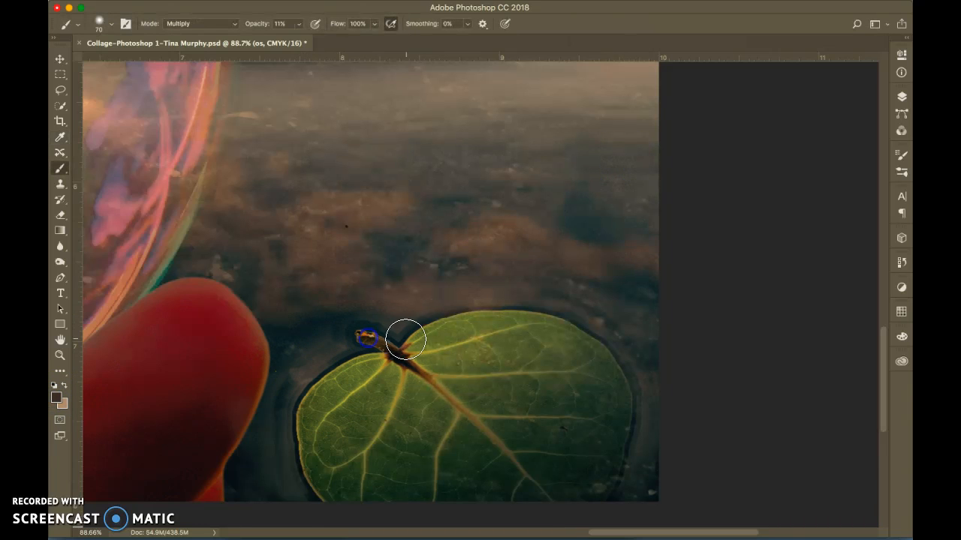
Brush the darker colour along the outside of the ring, all the way around the leaf.
left_click_drag(491, 299, 525, 279)
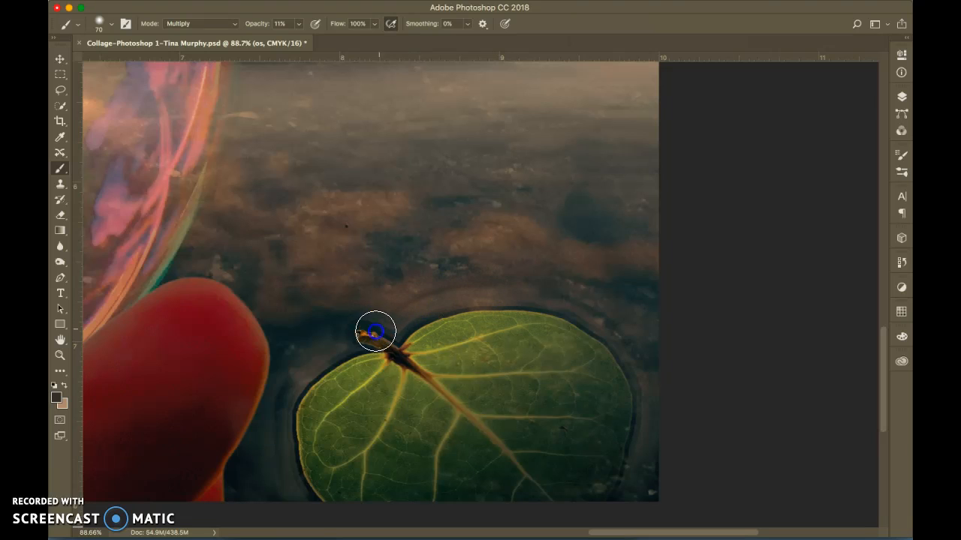
mouse_move(654, 303)
left_mouse_down()
mouse_move(570, 328)
mouse_move(629, 396)
mouse_move(629, 383)
mouse_move(638, 424)
mouse_move(614, 478)
left_mouse_up()
left_click_drag(663, 459, 665, 449)
left_click_drag(296, 466, 304, 479)
left_click_drag(347, 344, 360, 332)
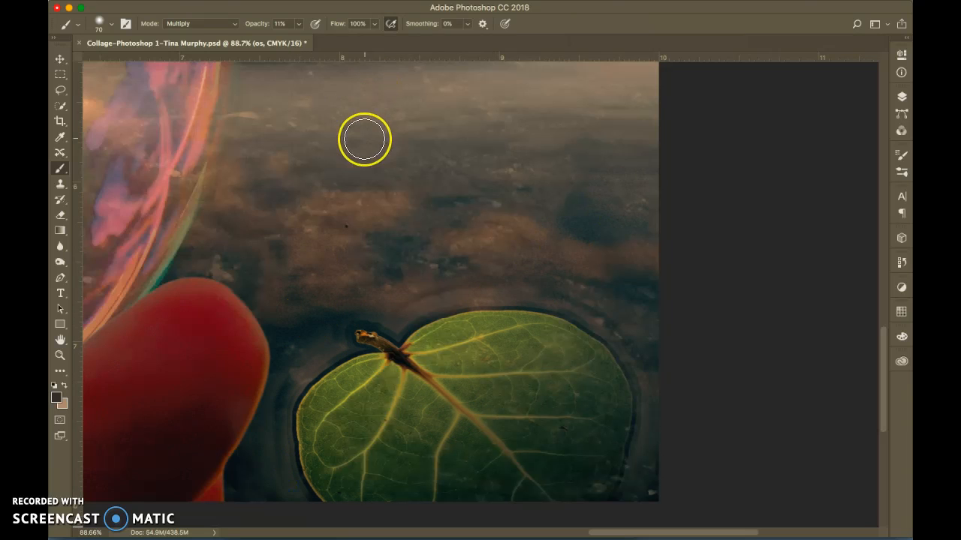
Show the selection outline, invert the selection back to the leaf and expand it by 35 pixels.
key("super+h")
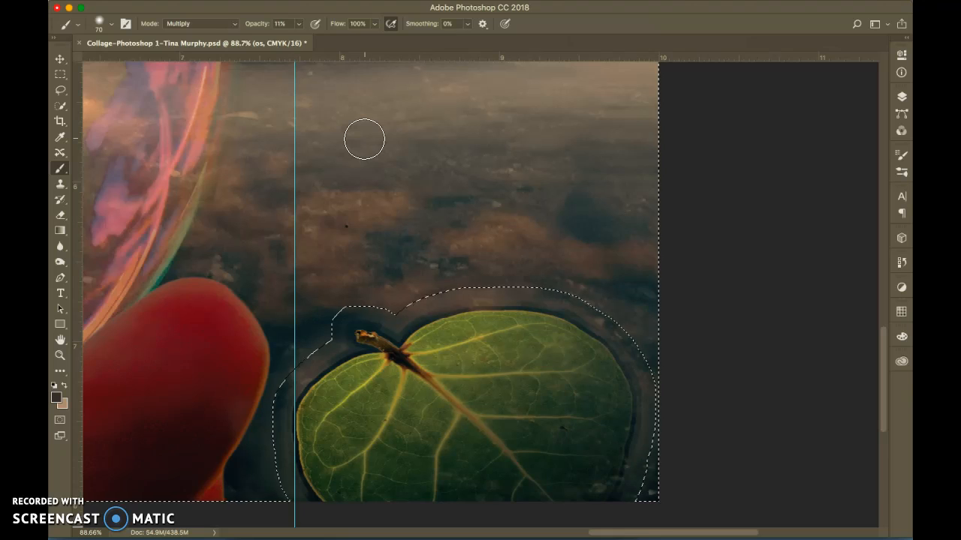
left_click(310, 6)
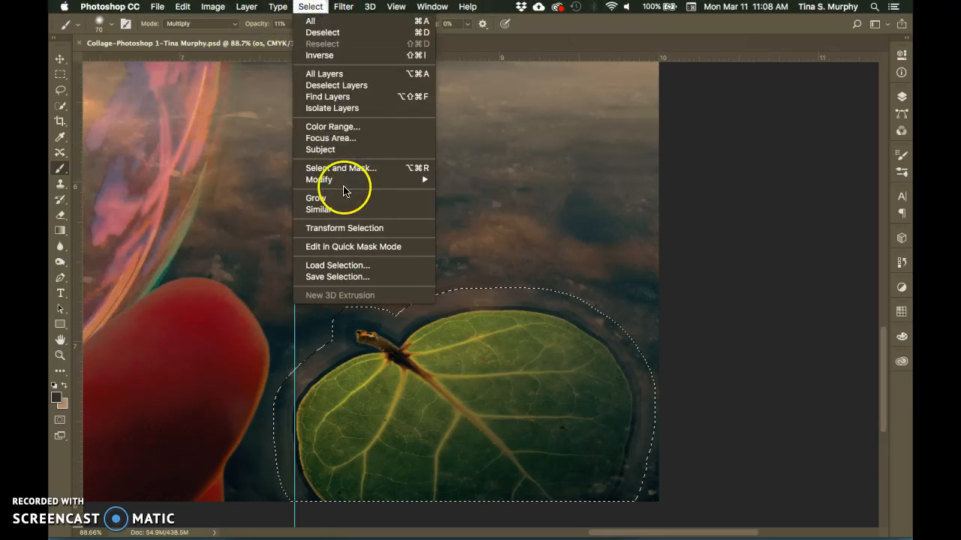
mouse_move(349, 187)
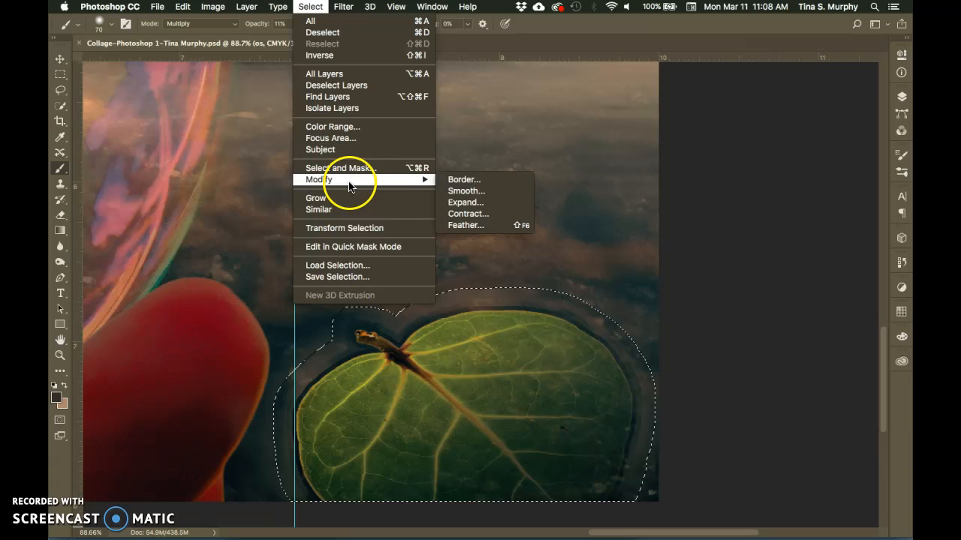
left_click(469, 202)
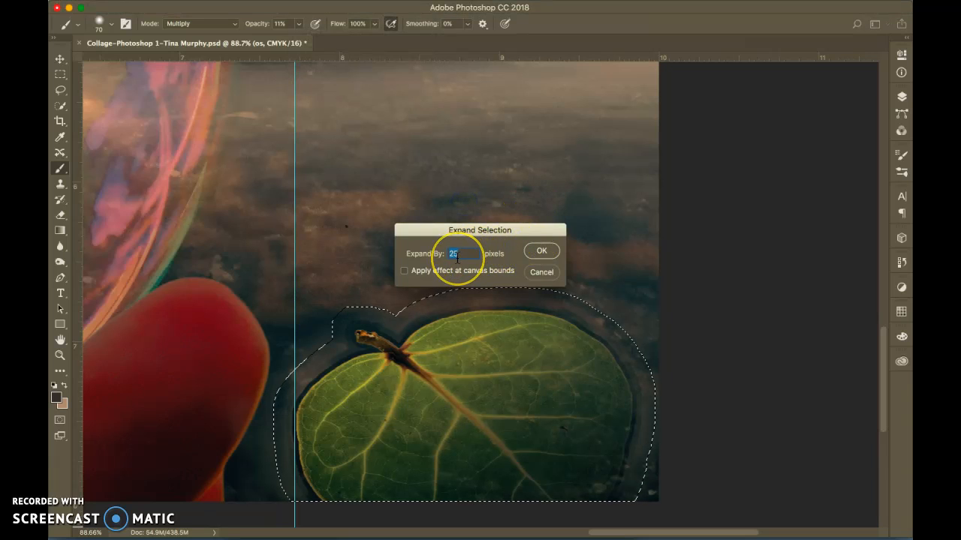
type("35")
key("Return")
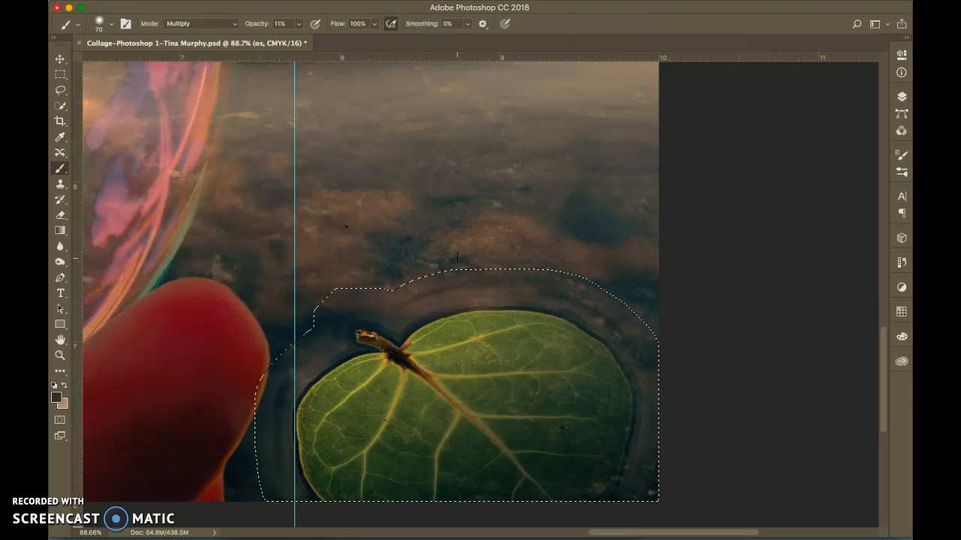
Invert the selection, swap to the tan foreground colour, brush a tan ripple along the outside of its edge around the leaf, and hide the outline.
mouse_move(457, 258)
left_mouse_down()
mouse_move(476, 295)
mouse_move(446, 326)
mouse_move(476, 292)
mouse_move(518, 308)
mouse_move(439, 285)
mouse_move(435, 343)
mouse_move(364, 338)
mouse_move(426, 346)
left_mouse_up()
left_click(426, 347)
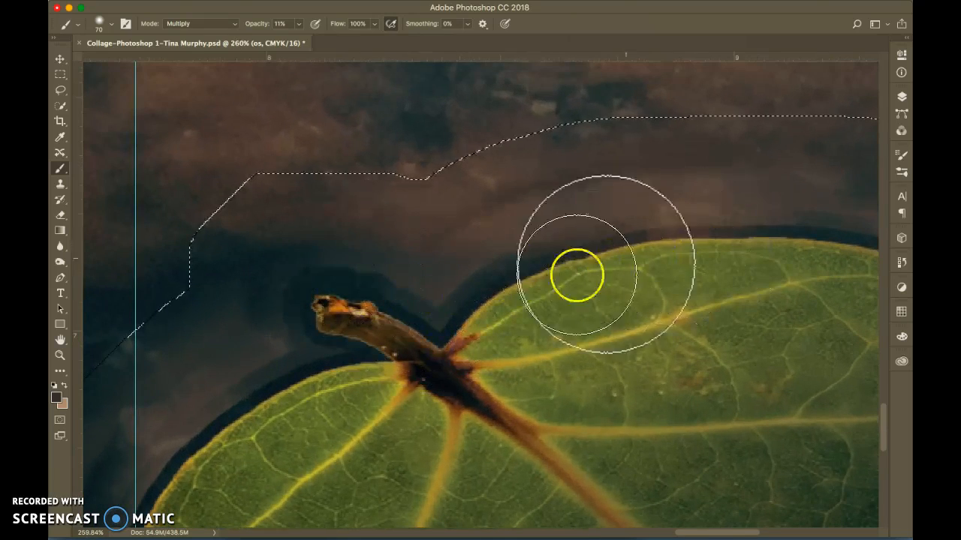
mouse_move(263, 360)
left_mouse_down()
mouse_move(385, 338)
mouse_move(665, 331)
mouse_move(622, 345)
left_mouse_up()
key("super+minus")
key("super+minus")
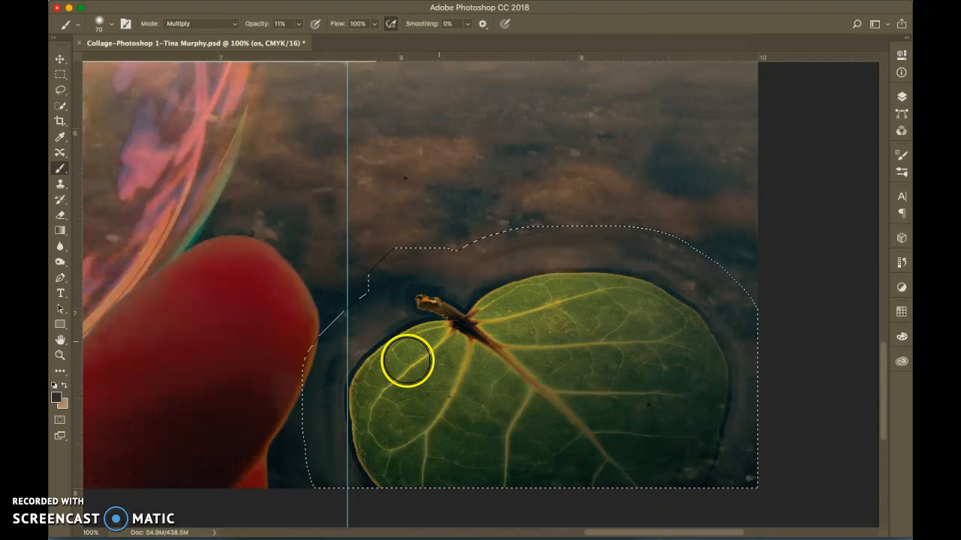
left_click_drag(363, 367, 350, 418)
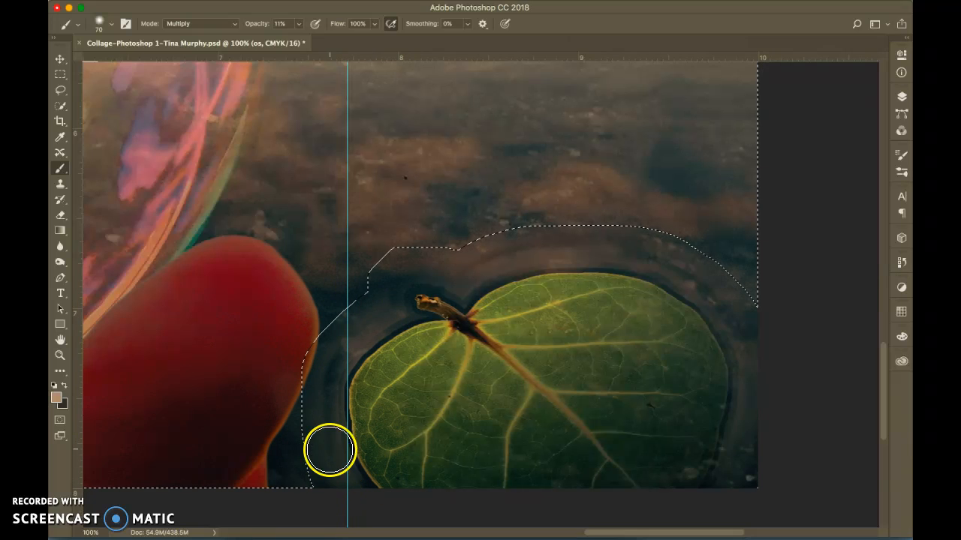
left_click_drag(427, 300, 408, 335)
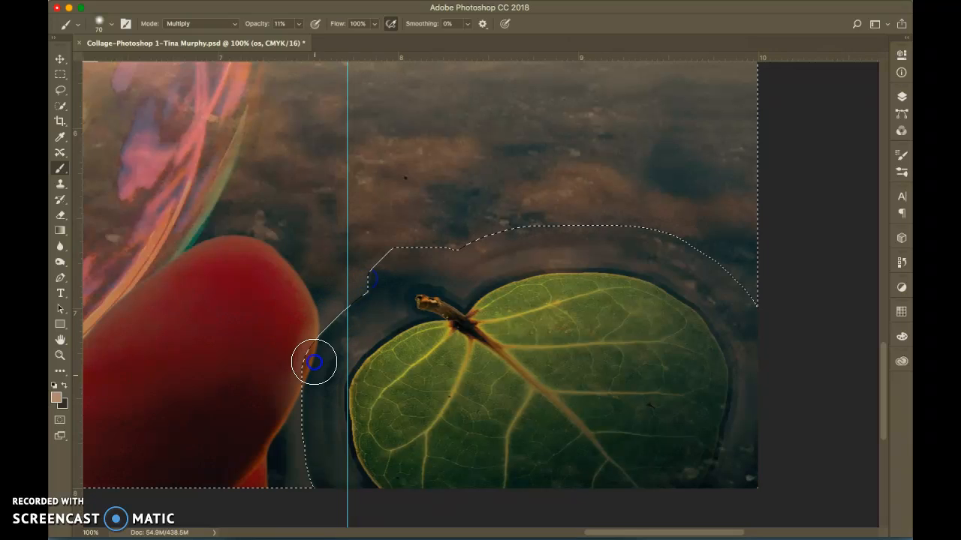
left_click_drag(411, 284, 428, 315)
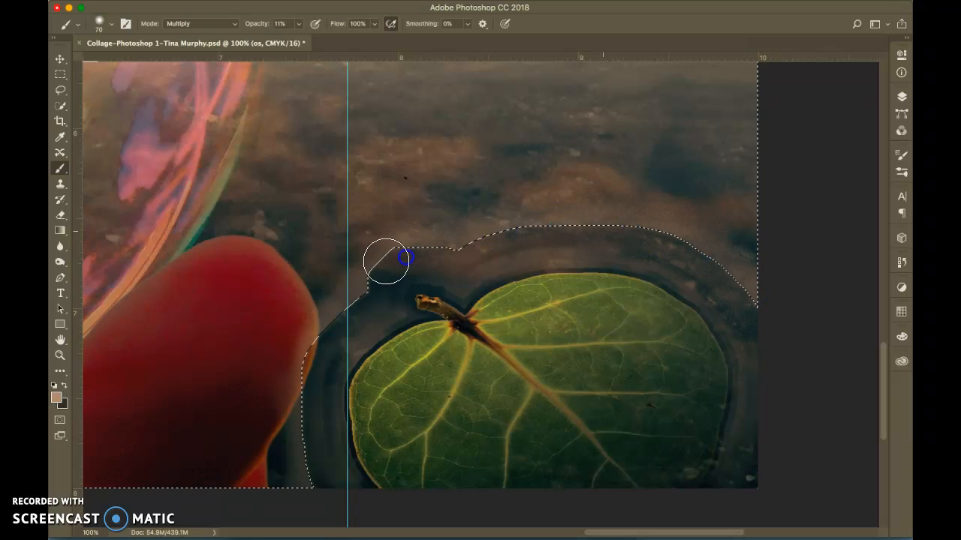
left_click(533, 231)
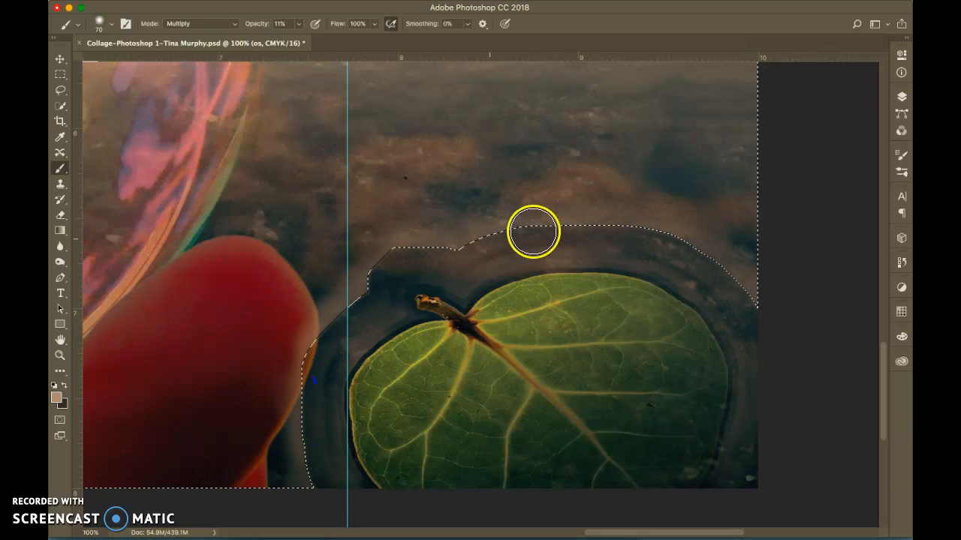
key("super+h")
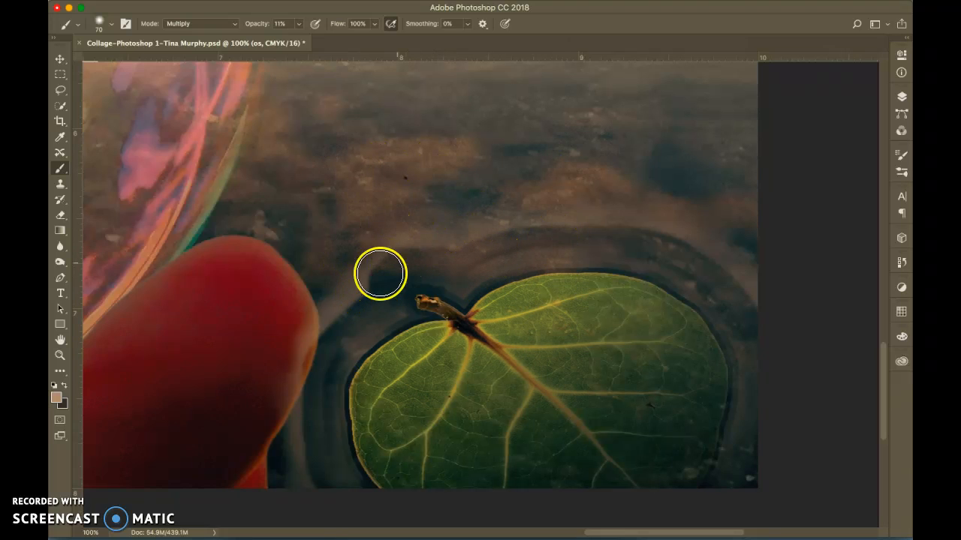
Move Layer 7 and the os layer together below Layer 3 in the layer stack.
left_click(903, 98)
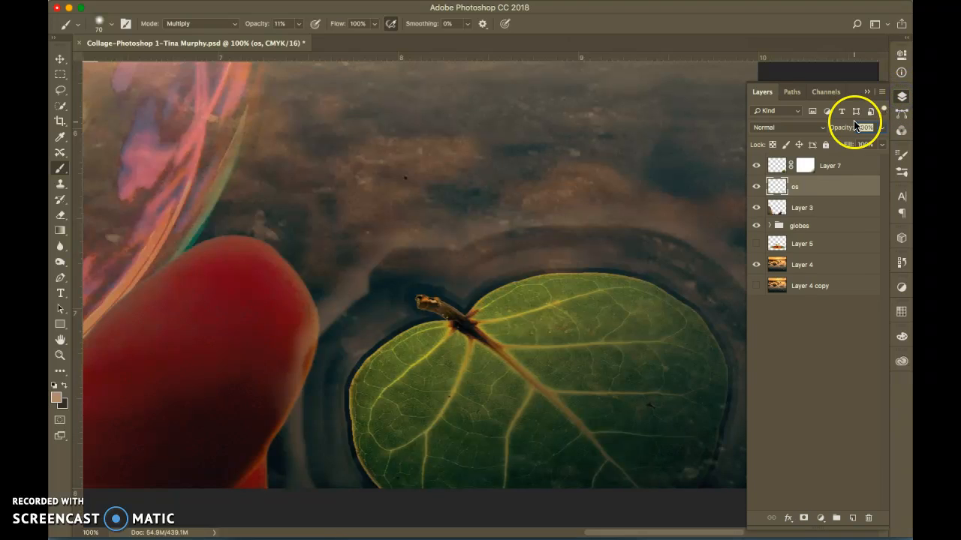
left_click(856, 169, "shift")
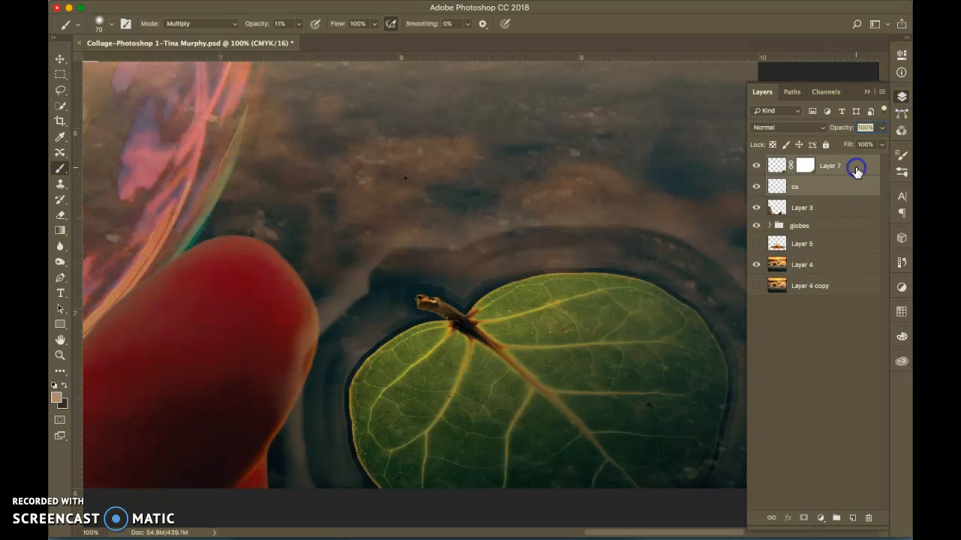
left_click_drag(864, 187, 851, 218)
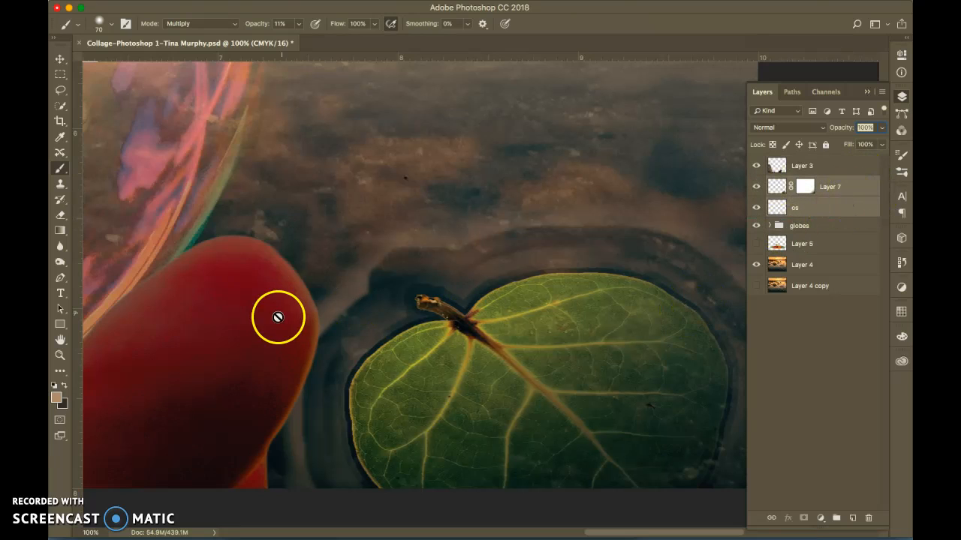
left_click(867, 93)
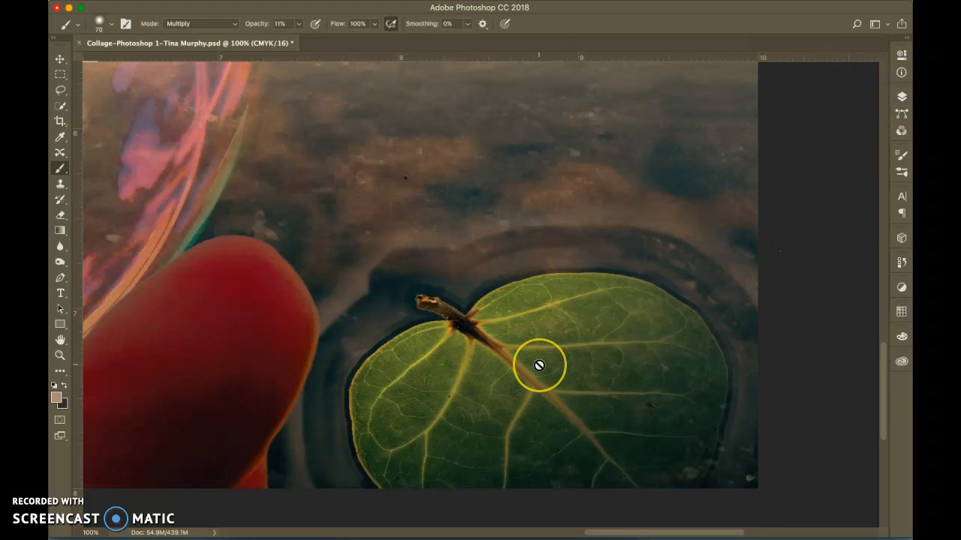
Show the selection outline, invert the selection back to the leaf side and expand it by 50 pixels.
key("super+h")
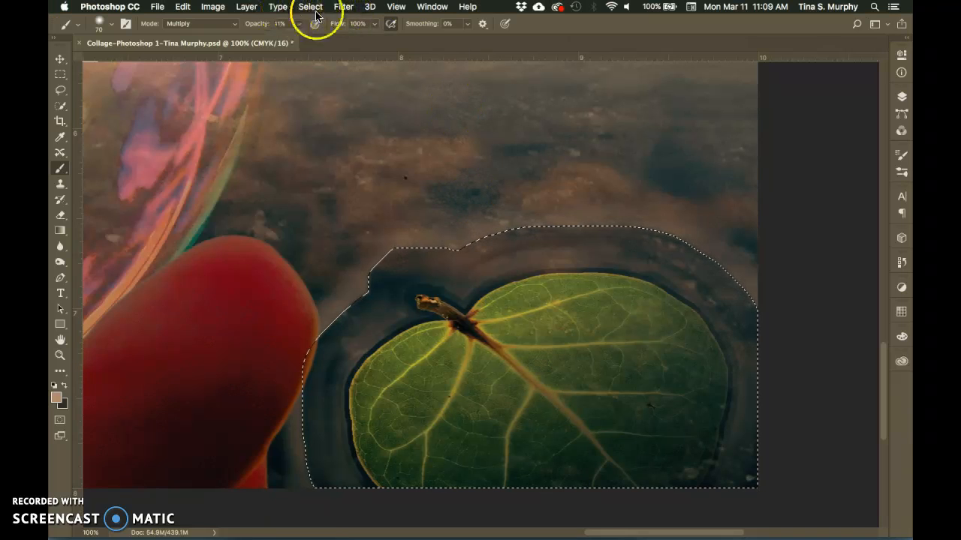
left_click(311, 7)
mouse_move(345, 181)
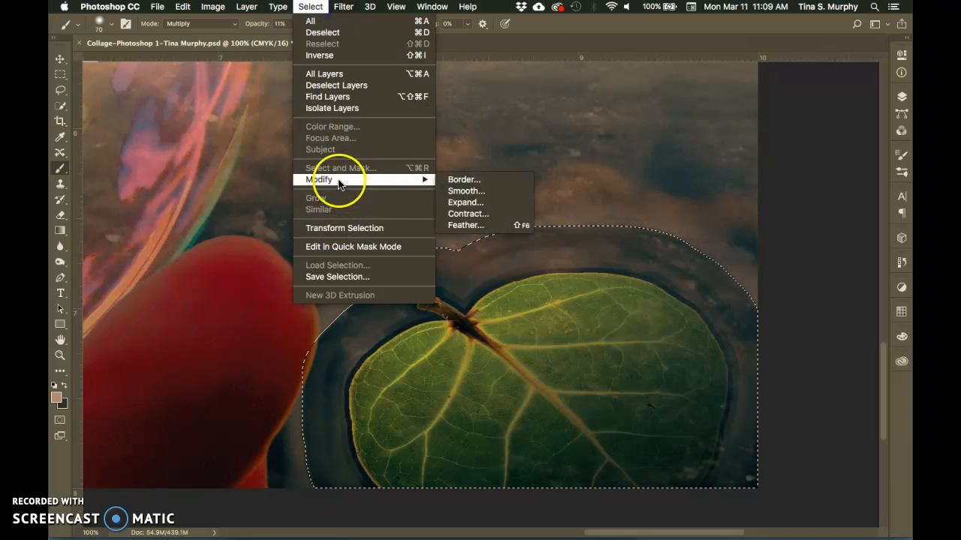
left_click(482, 204)
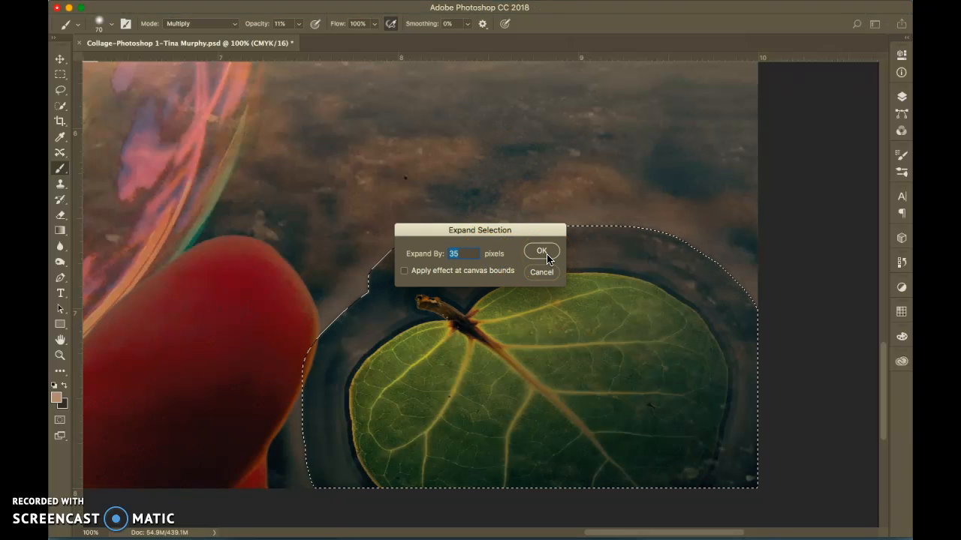
left_click(540, 254)
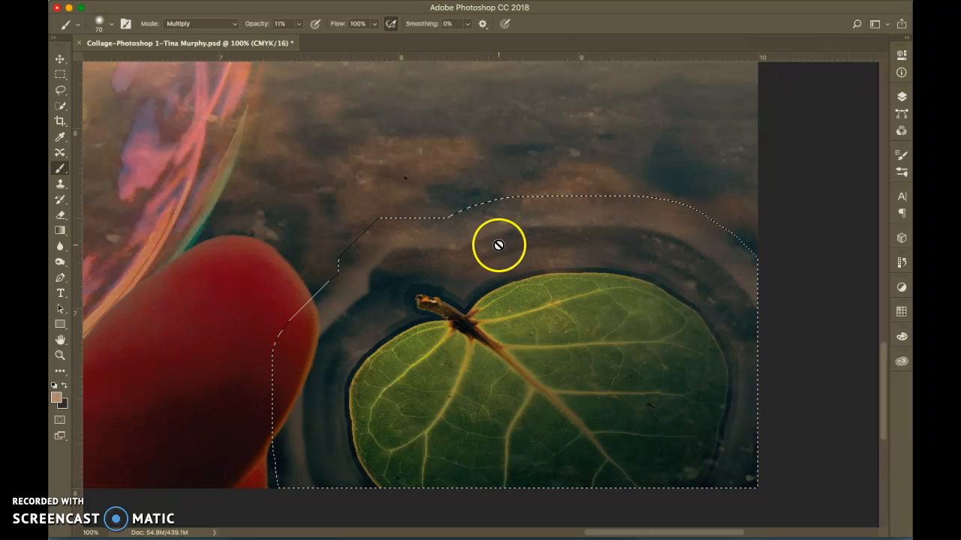
Invert the expanded selection, swap to the dark foreground colour and make only the os layer active for painting.
mouse_move(332, 3)
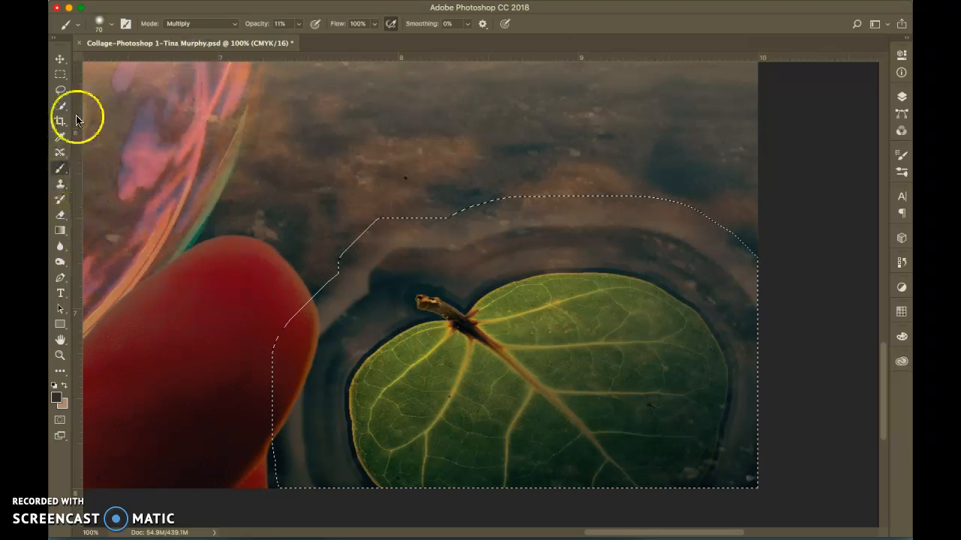
right_click(61, 173)
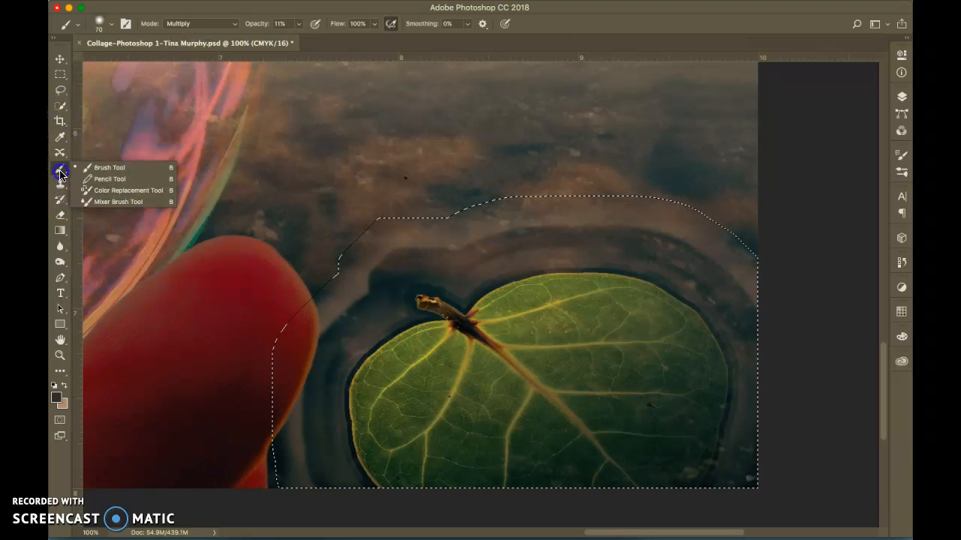
left_click(707, 267)
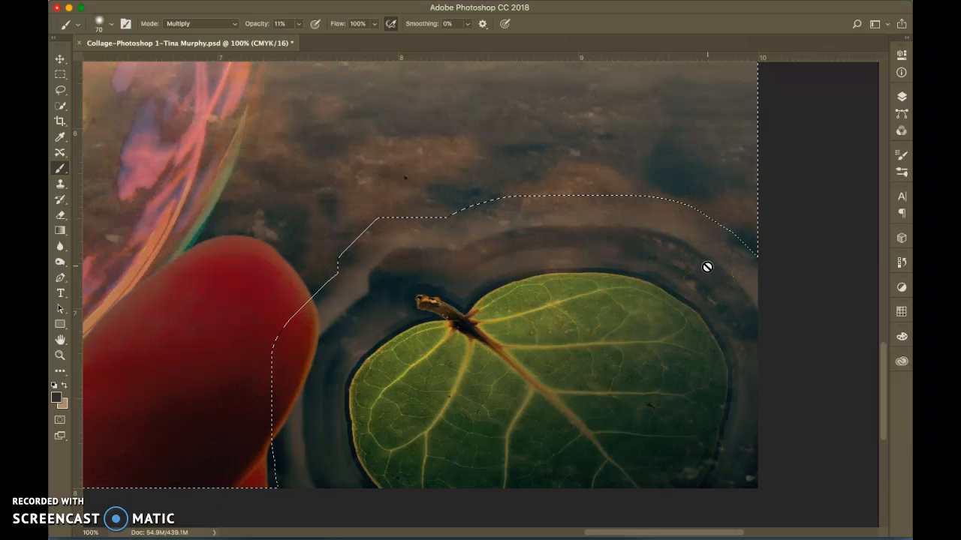
left_click(900, 97)
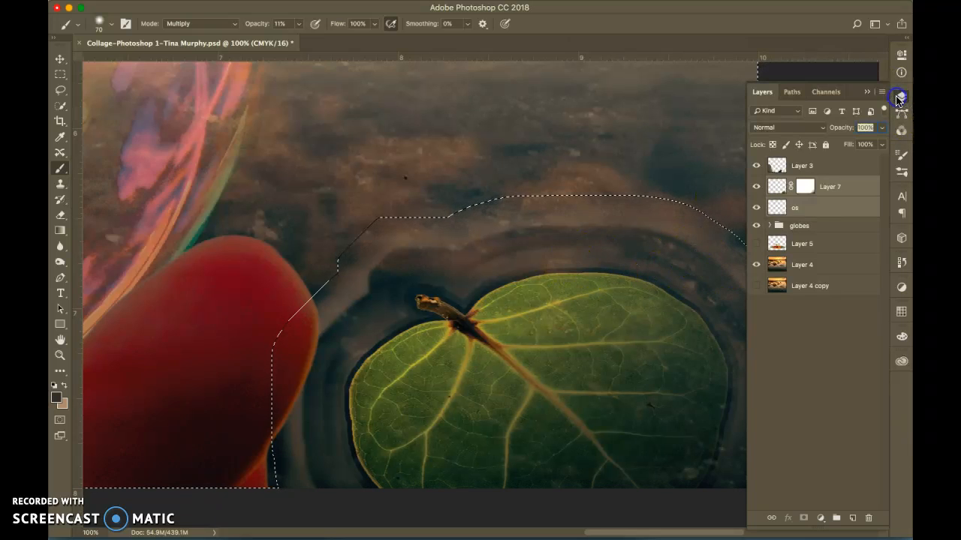
left_click(811, 224)
left_click(787, 192)
left_click(780, 210)
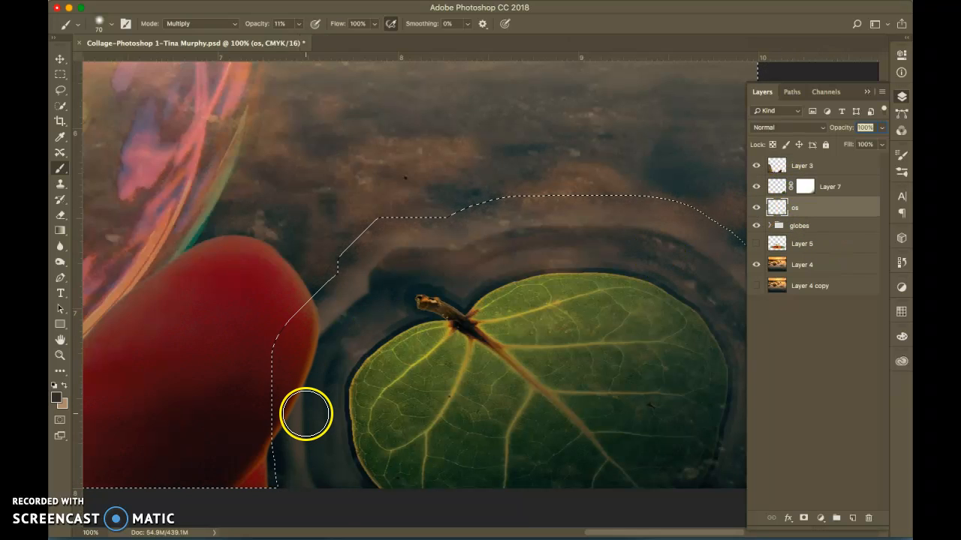
left_click(868, 92)
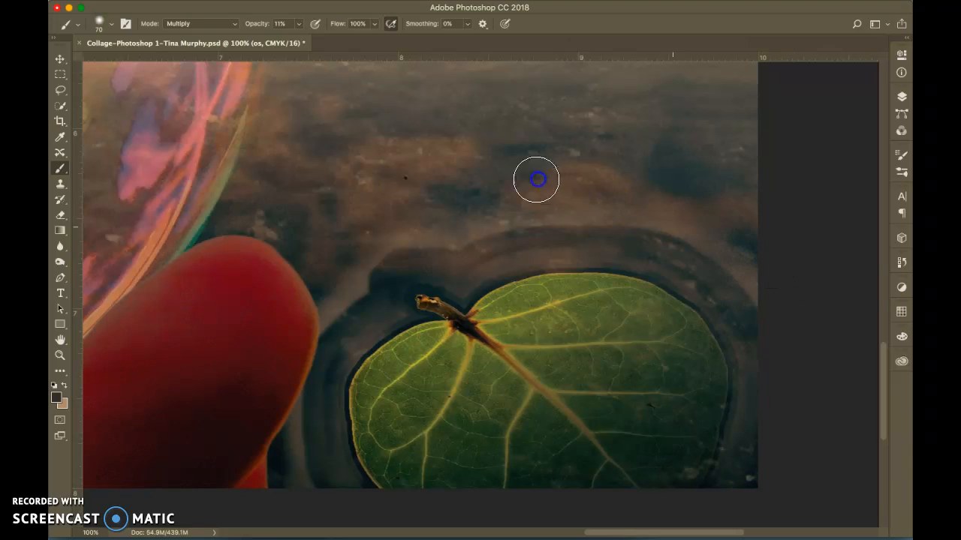
Brush a dark ripple outside the tan ring, around the leaf from the canvas edge to the red shape, with the selection outline hidden.
mouse_move(519, 215)
left_mouse_down()
mouse_move(455, 238)
mouse_move(423, 232)
mouse_move(449, 222)
mouse_move(320, 263)
left_mouse_up()
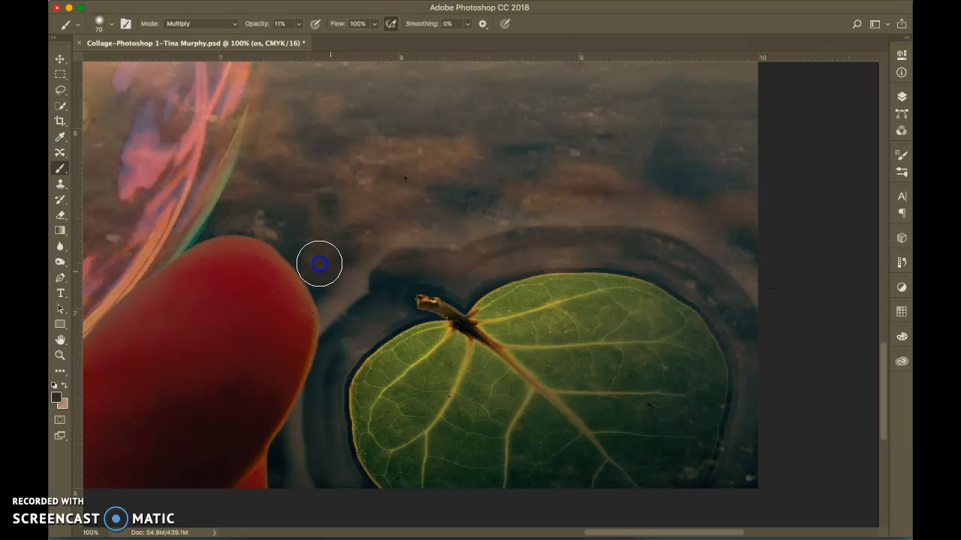
left_click_drag(521, 196, 305, 288)
left_click_drag(581, 182, 504, 183)
left_click_drag(726, 193, 636, 192)
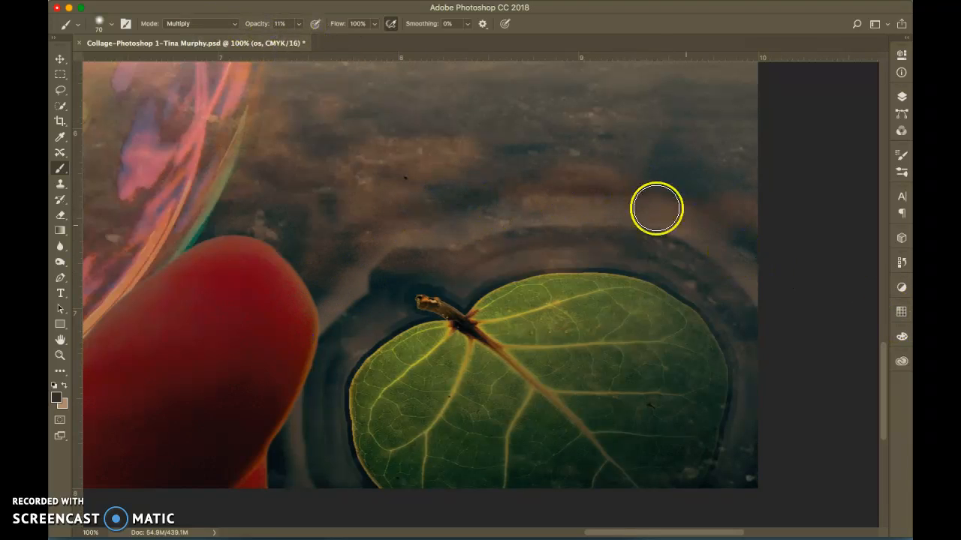
mouse_move(569, 185)
left_mouse_down()
mouse_move(753, 277)
mouse_move(606, 206)
left_mouse_up()
left_click_drag(500, 193, 362, 233)
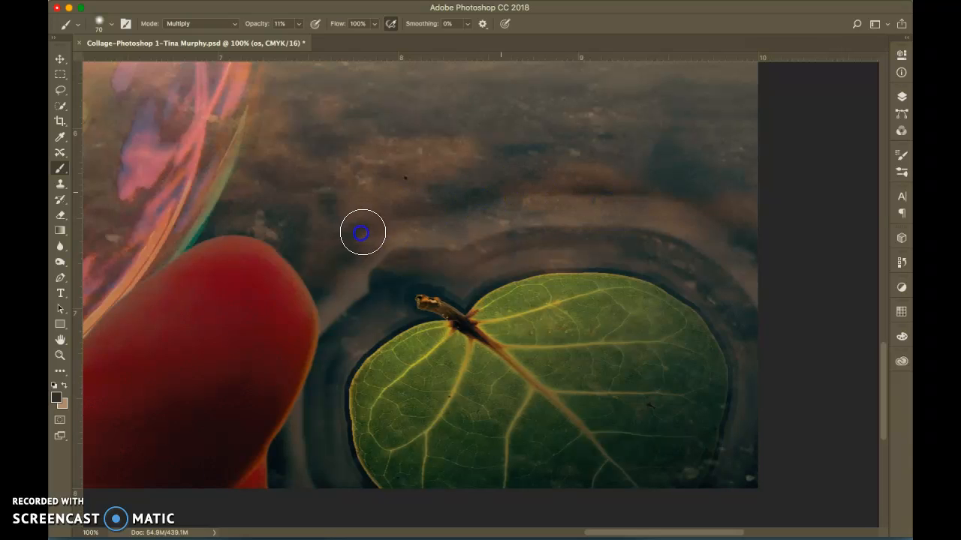
mouse_move(318, 336)
left_mouse_down()
mouse_move(272, 449)
mouse_move(272, 488)
left_mouse_up()
mouse_move(310, 357)
left_mouse_down()
mouse_move(330, 308)
mouse_move(435, 203)
mouse_move(596, 192)
mouse_move(766, 234)
mouse_move(643, 260)
mouse_move(719, 196)
mouse_move(546, 188)
left_mouse_up()
mouse_move(488, 197)
left_mouse_down()
mouse_move(439, 236)
mouse_move(536, 264)
mouse_move(200, 172)
mouse_move(302, 173)
mouse_move(116, 241)
left_mouse_up()
left_click(56, 398)
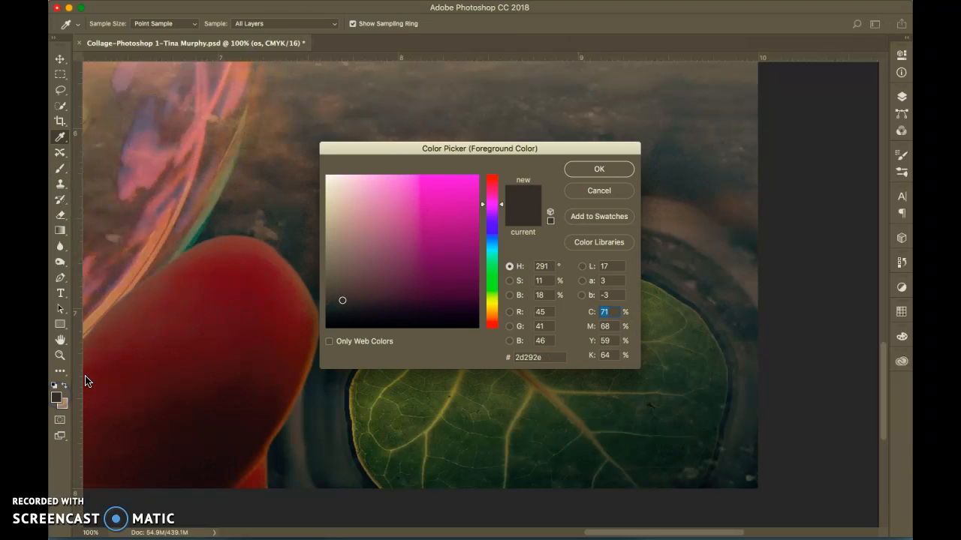
left_click(593, 194)
left_click(64, 385)
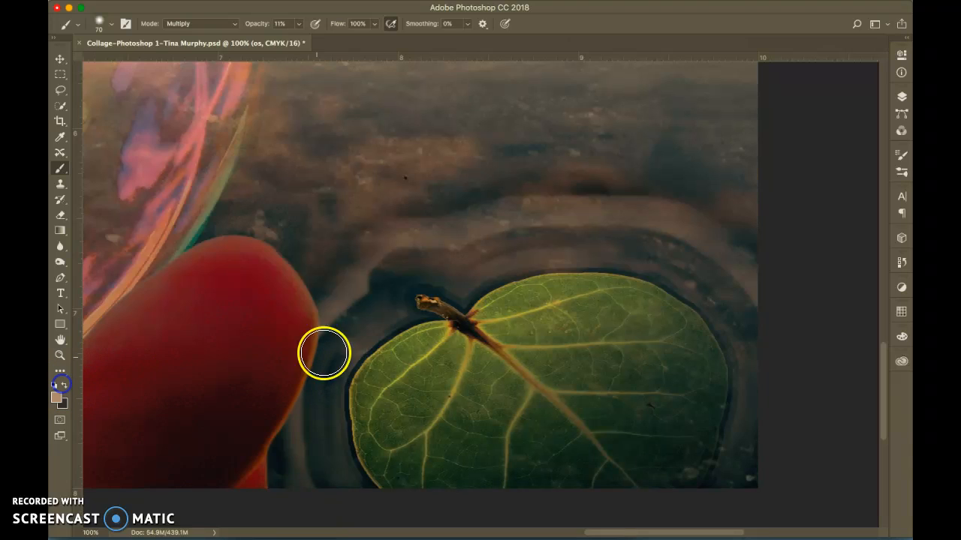
left_click_drag(449, 293, 425, 248)
Show the selection outline, expand the leaf-side selection by 80 pixels and invert it to cover the water outside.
key("super+h")
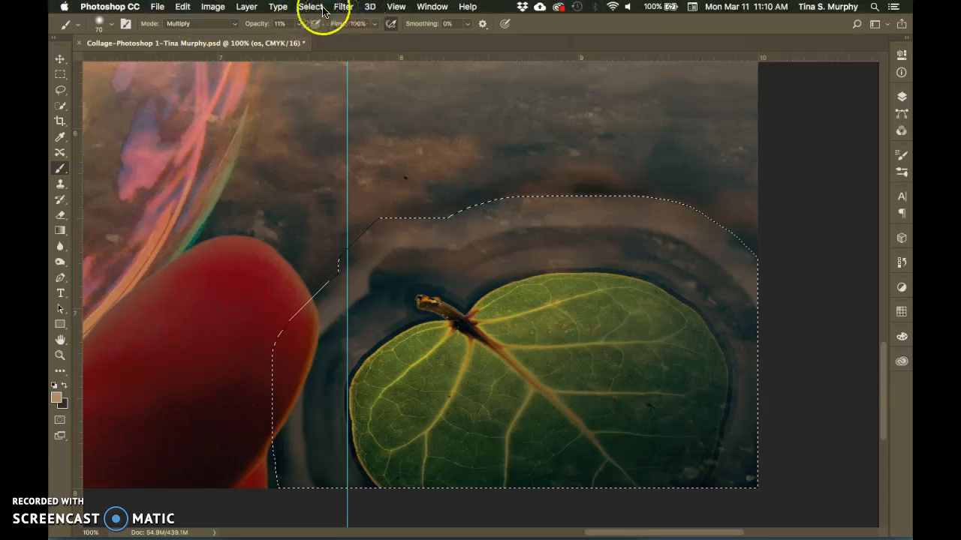
left_click(306, 9)
mouse_move(350, 181)
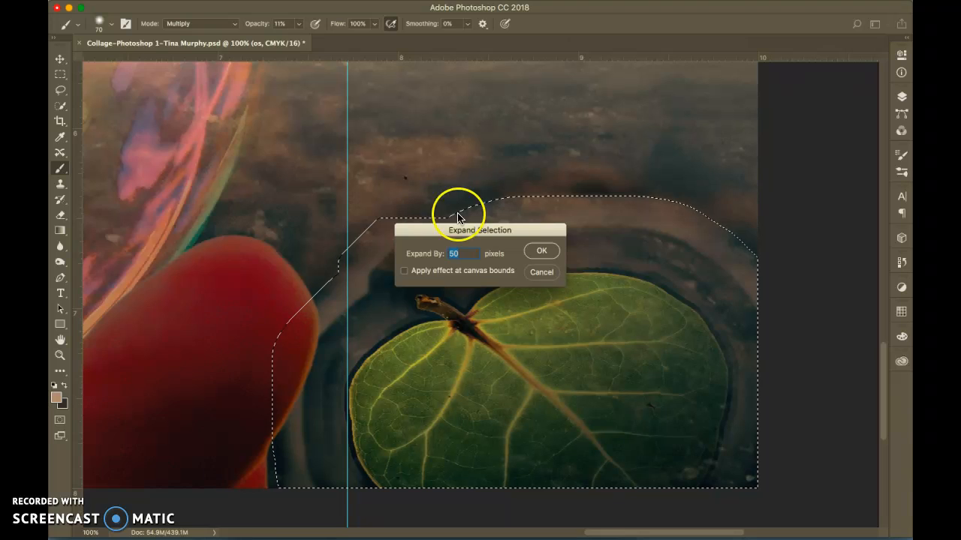
type("1")
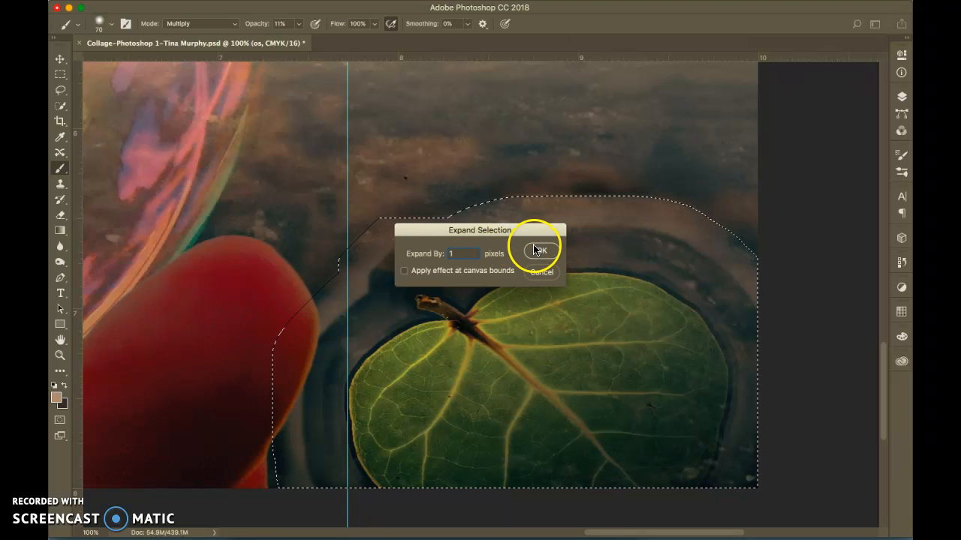
key("BackSpace")
type("80")
left_click(542, 253)
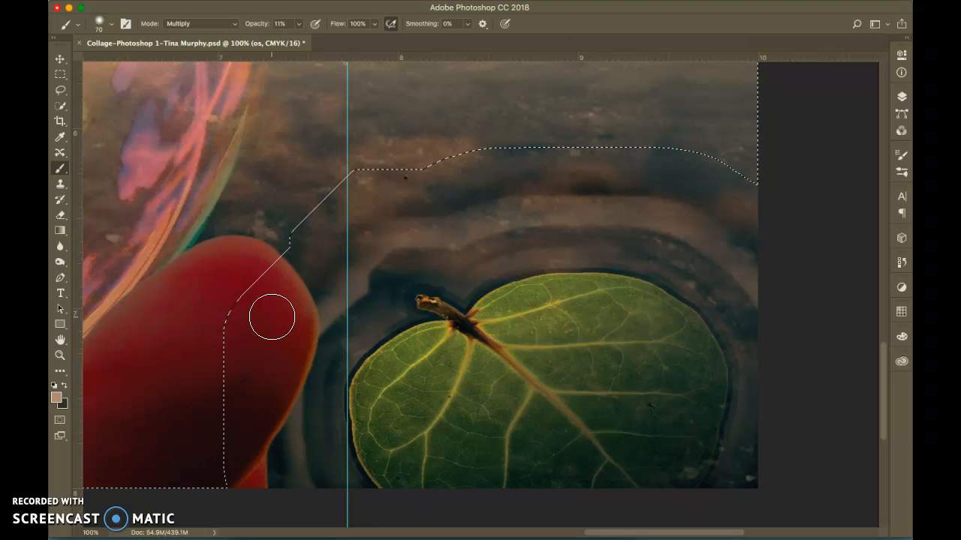
Brush a stronger dark ripple along the outside of the new selection edge, using the dark swatch colour at 36% brush opacity.
left_click(65, 385)
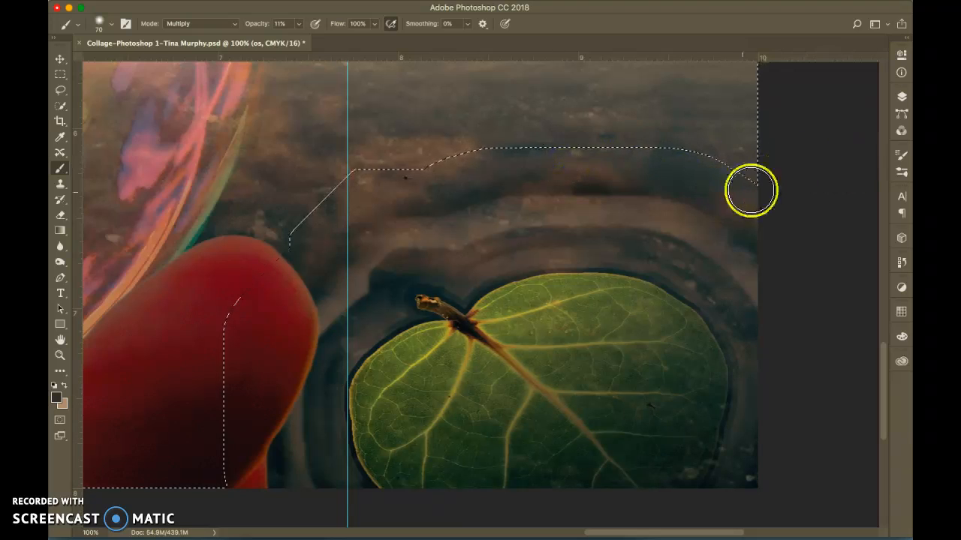
left_click(298, 25)
left_click(312, 36)
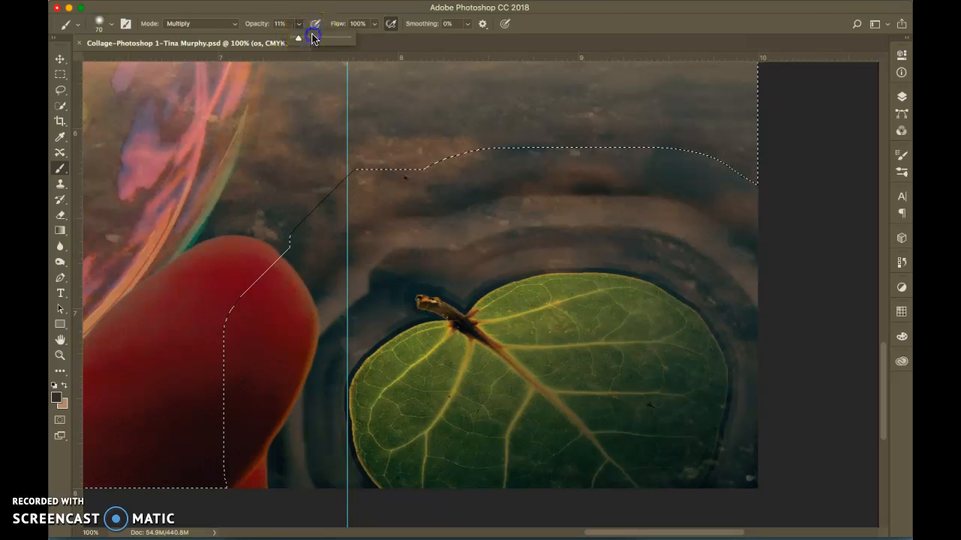
left_click(551, 148)
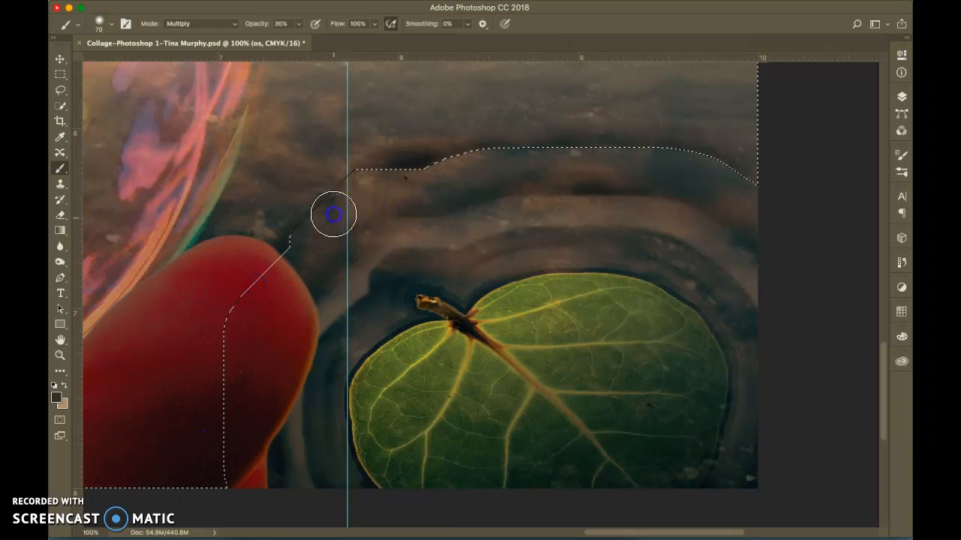
left_click(346, 162, "shift")
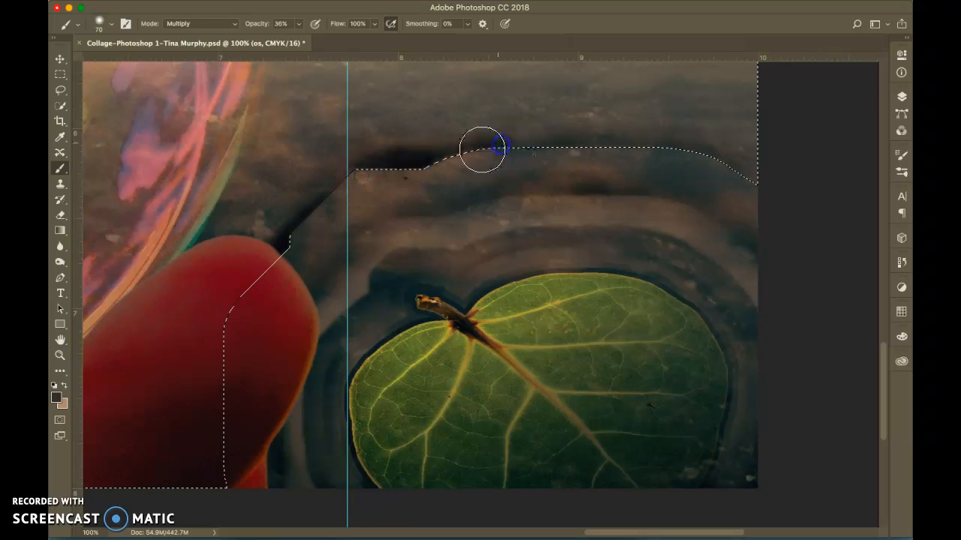
mouse_move(733, 269)
left_mouse_down()
mouse_move(571, 303)
mouse_move(566, 199)
mouse_move(591, 237)
mouse_move(650, 199)
mouse_move(533, 196)
mouse_move(468, 163)
left_mouse_up()
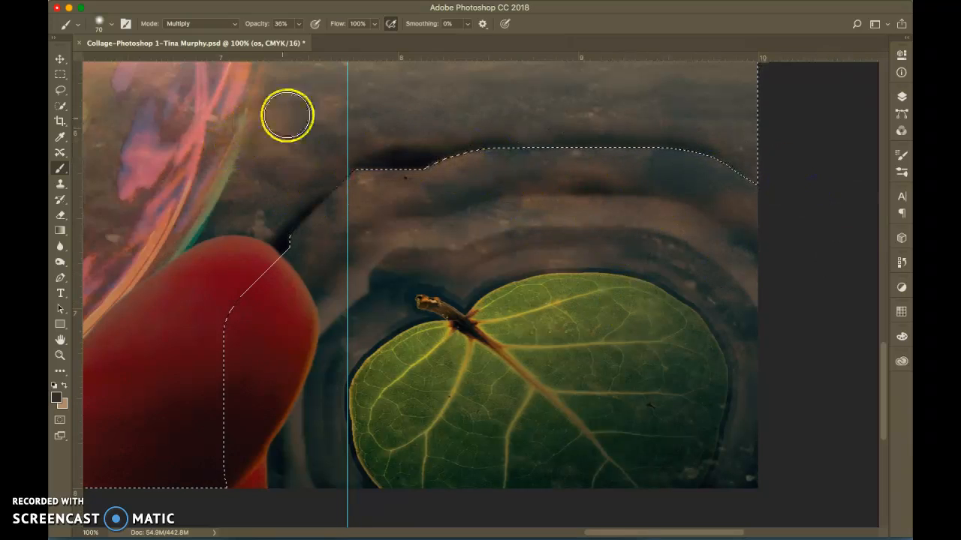
Set the brush opacity to 13%, then invert the selection back to the leaf side and expand it by 80 pixels.
left_click(299, 24)
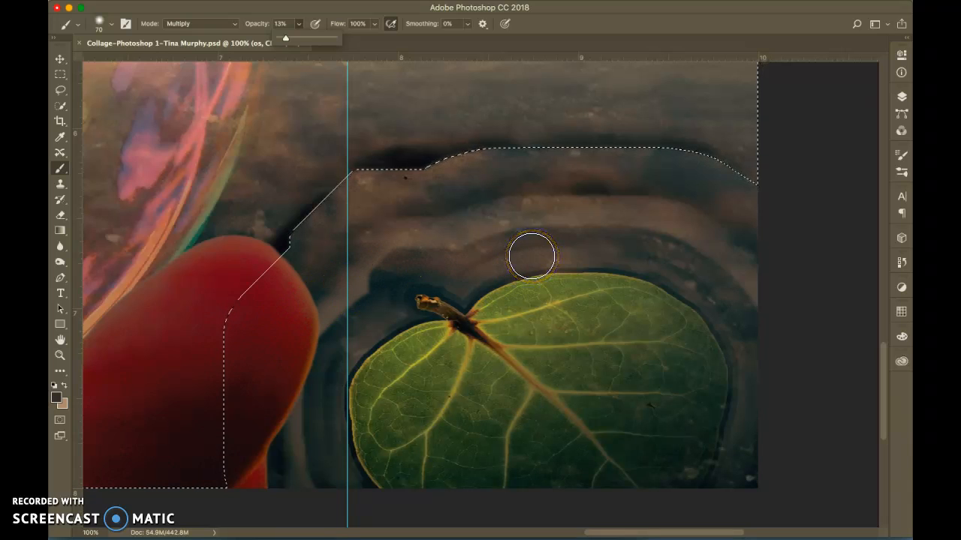
key("super+shift+i")
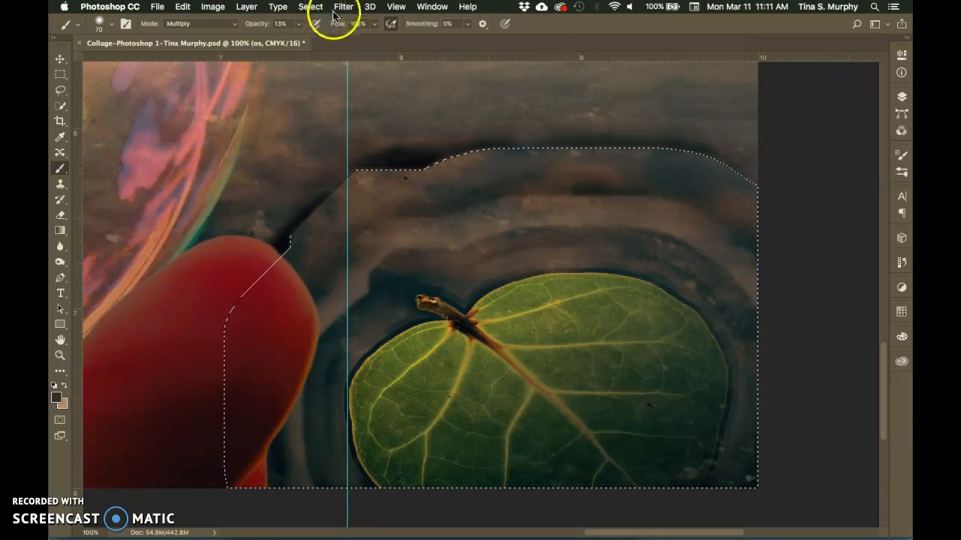
left_click(317, 12)
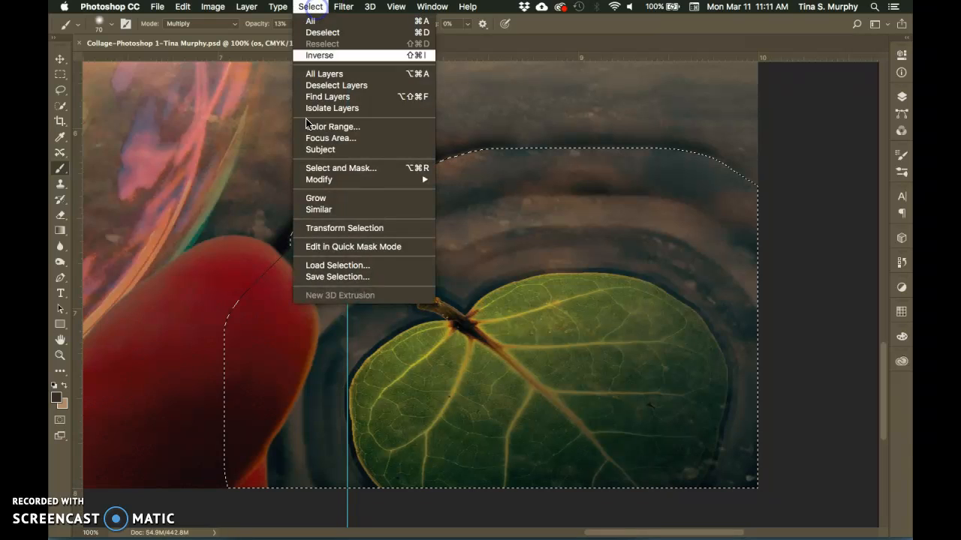
mouse_move(372, 183)
left_click(465, 202)
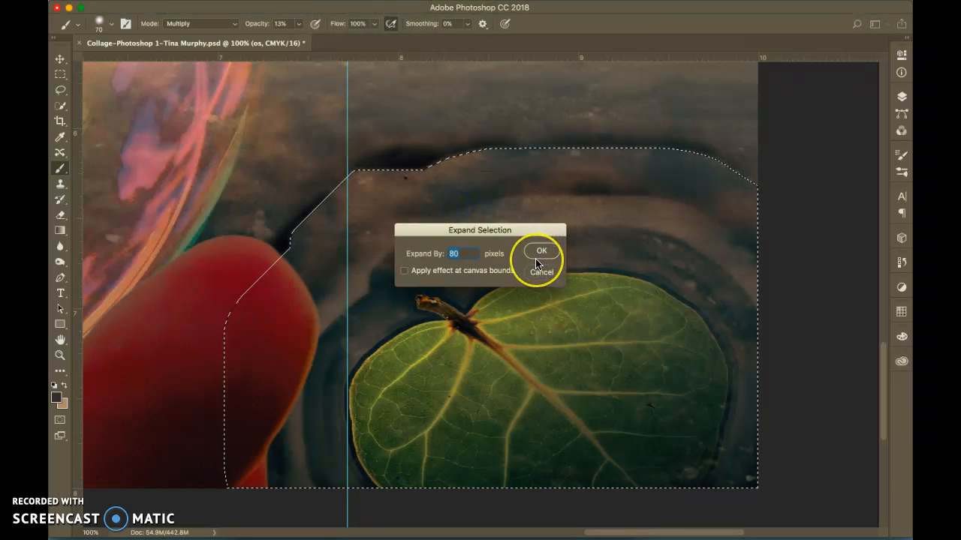
left_click(541, 252)
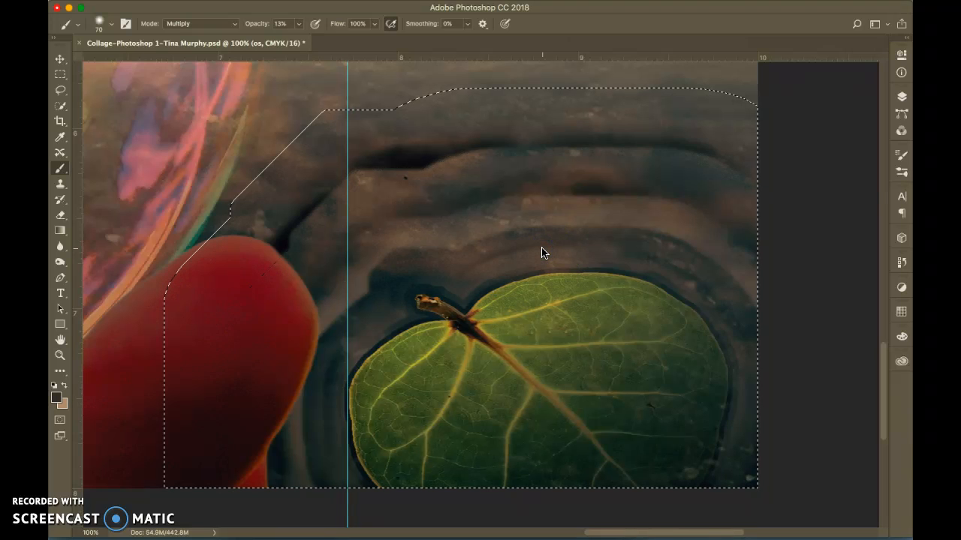
With the tan foreground colour and the selection inverted to the outer water, brush a faint ripple along the outside of its edge.
left_click(63, 386)
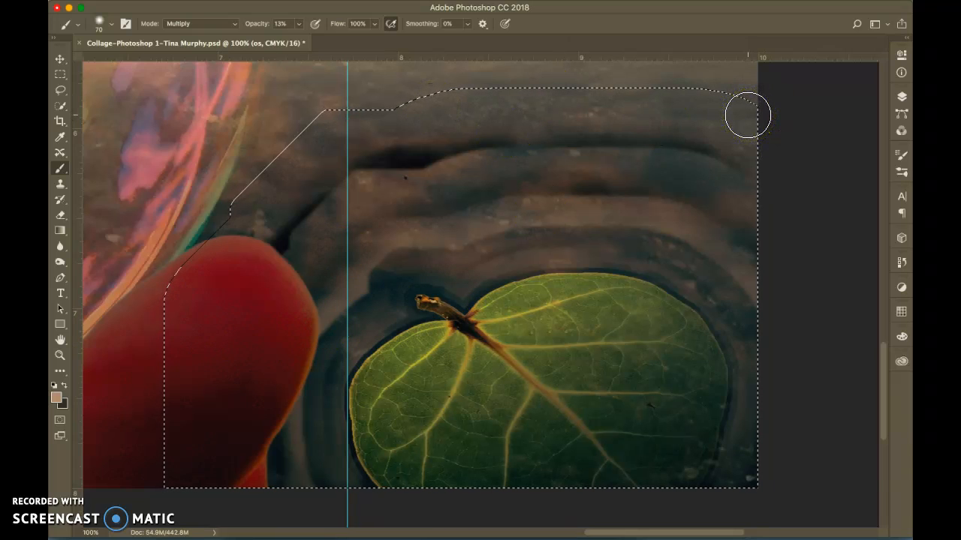
key("shift+super+i")
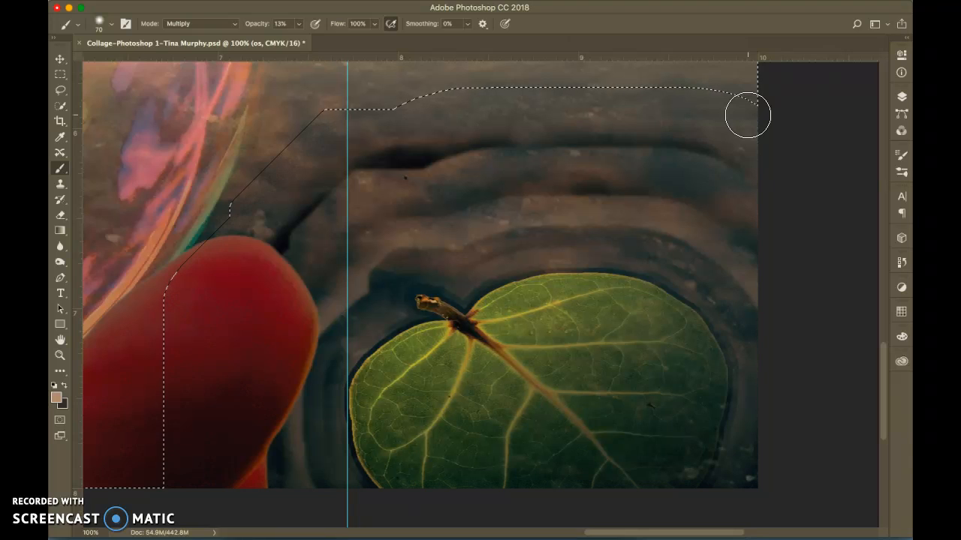
key("space")
left_click_drag(671, 172, 666, 210)
mouse_move(522, 144)
left_mouse_down()
mouse_move(692, 143)
mouse_move(503, 154)
mouse_move(459, 131)
mouse_move(431, 143)
mouse_move(749, 122)
mouse_move(545, 125)
mouse_move(348, 145)
mouse_move(286, 166)
mouse_move(232, 217)
mouse_move(146, 253)
mouse_move(125, 295)
mouse_move(148, 150)
mouse_move(457, 118)
mouse_move(710, 126)
left_mouse_up()
key("super+minus")
key("super+minus")
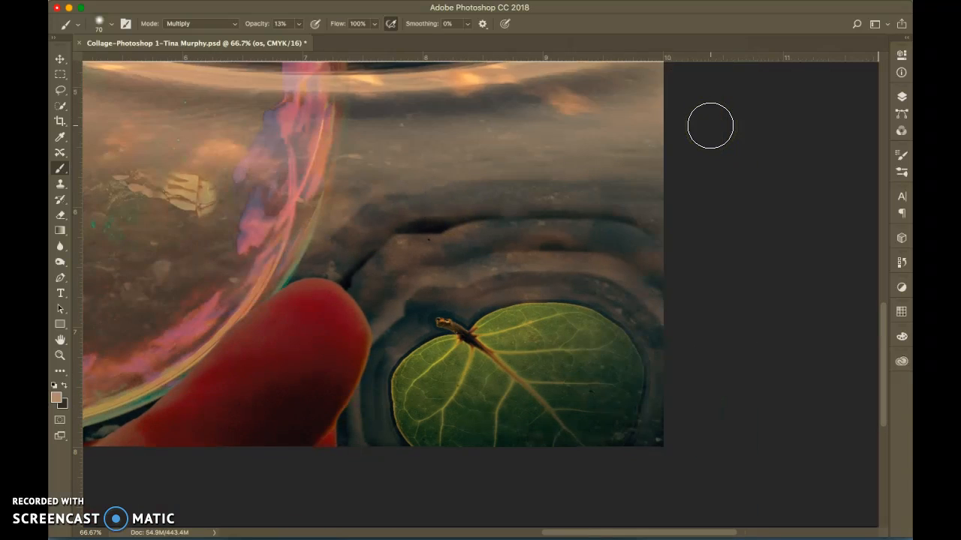